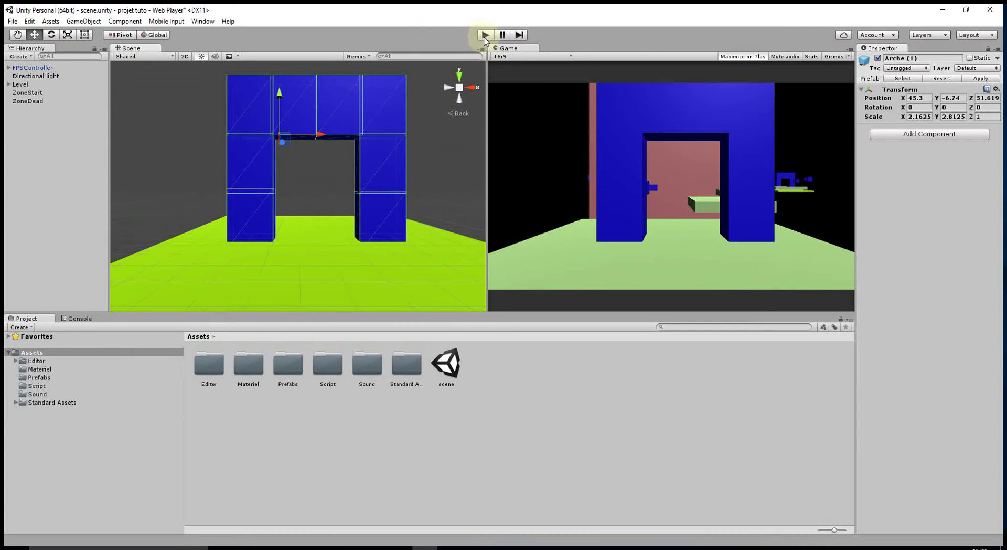
Play the level full-window, walk through the blue arch and shoot two balls at the platforms.
{"action": "left_click", "coordinate": [484, 36]}
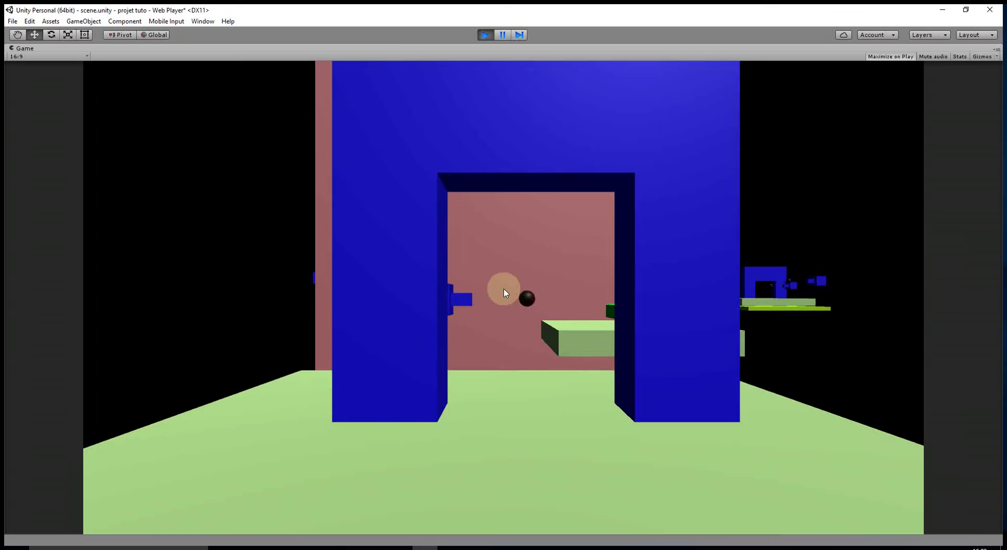
{"action": "key", "text": "w"}
{"action": "left_click", "coordinate": [505, 292]}
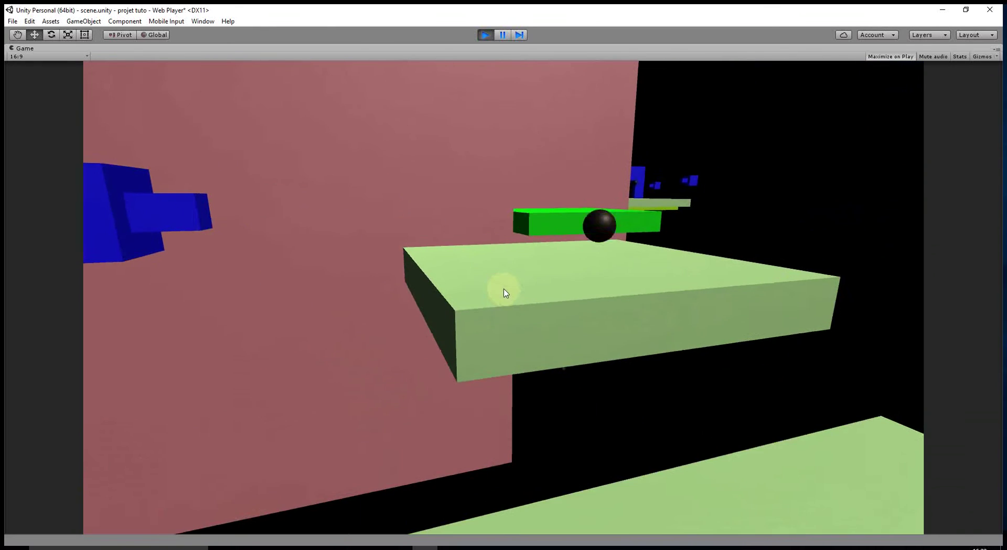
{"action": "left_click", "coordinate": [505, 292]}
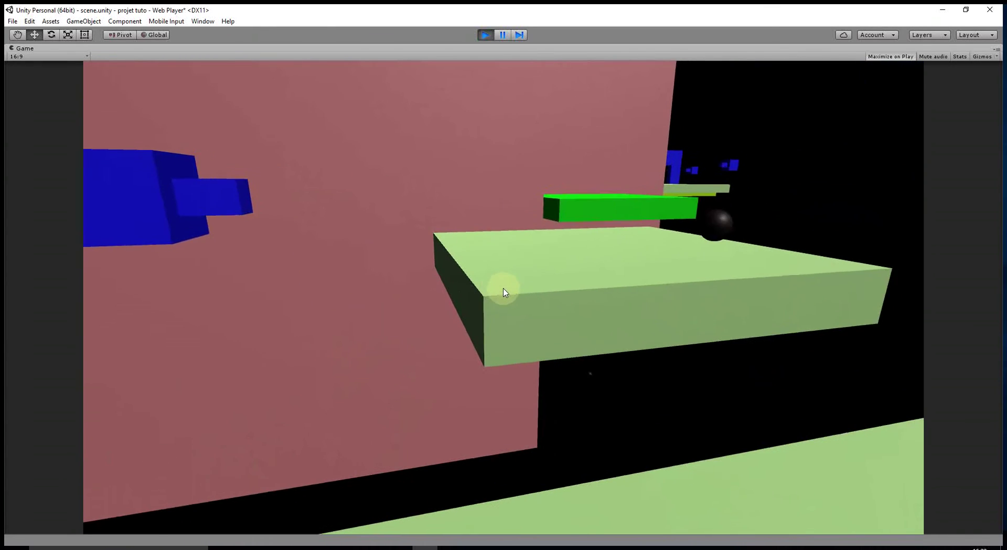
Jump from platform to platform across the floating green platforms to the bright green one.
{"action": "key", "text": "space"}
{"action": "key", "text": "w"}
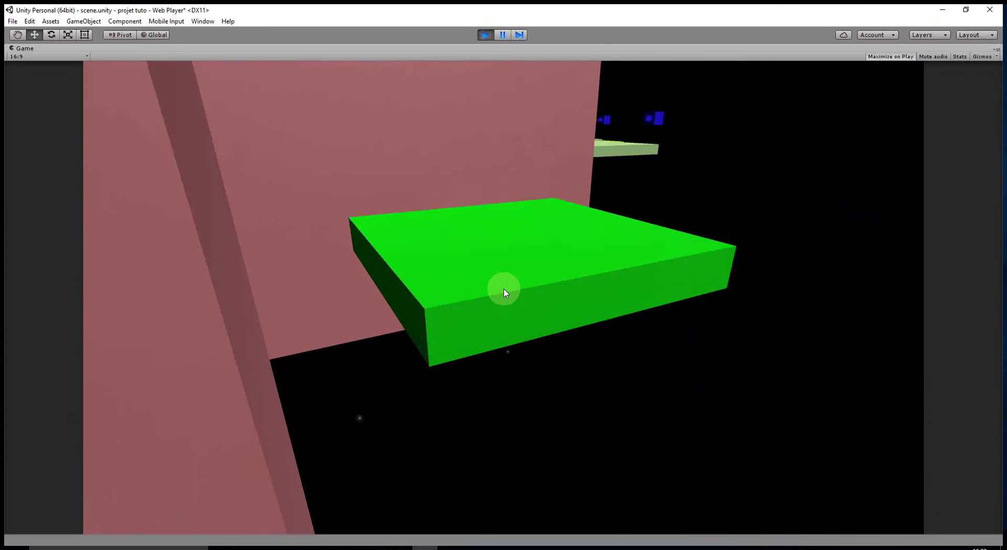
{"action": "key", "text": "w"}
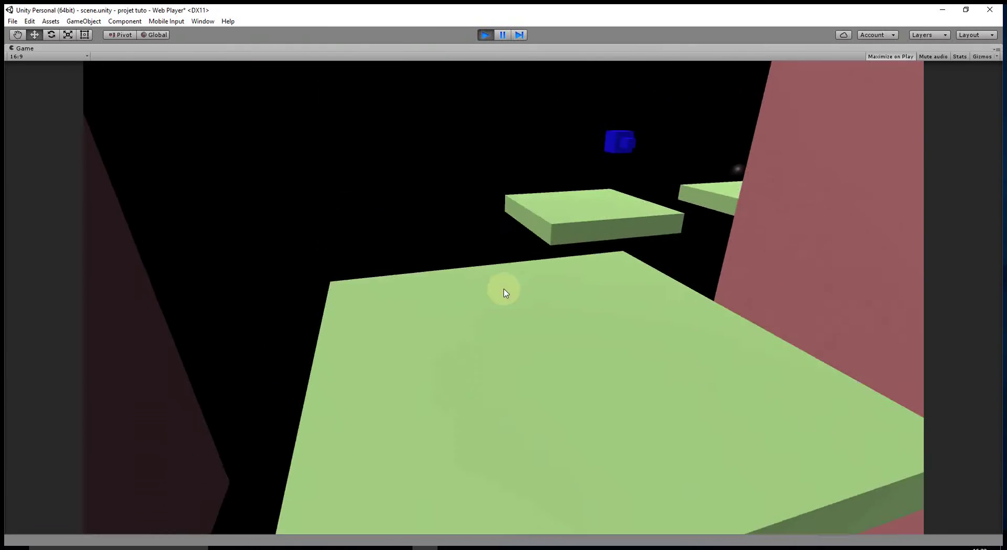
{"action": "key", "text": "space"}
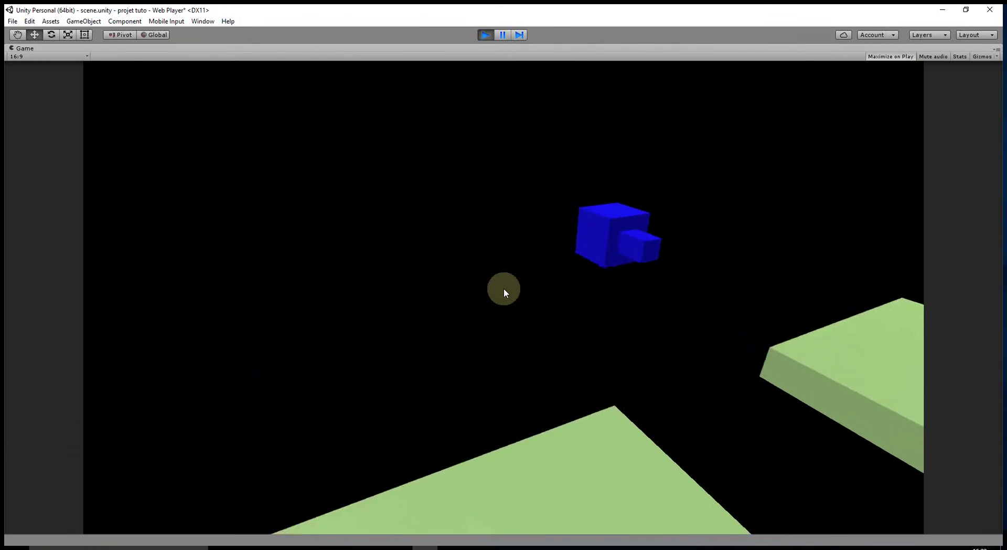
{"action": "key", "text": "space"}
{"action": "key", "text": "space"}
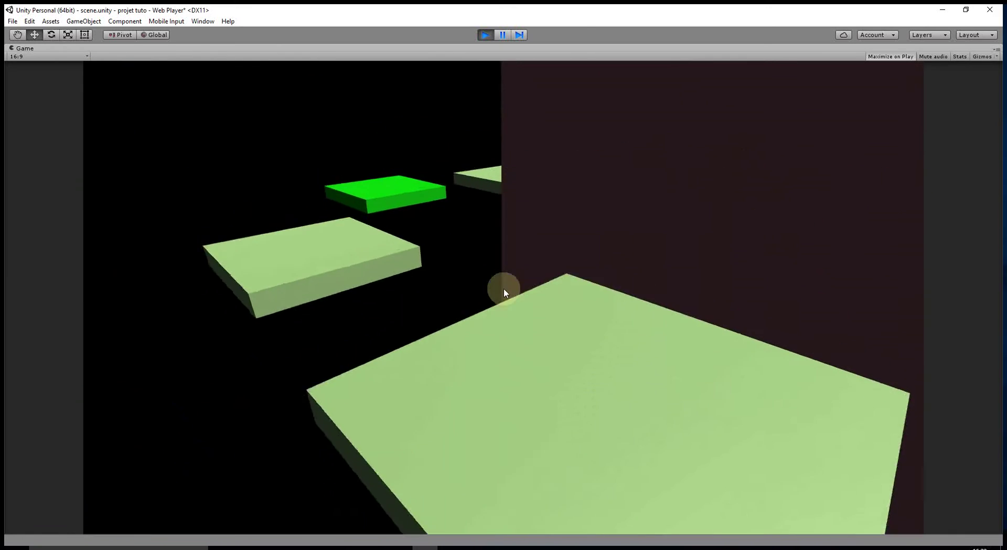
{"action": "key", "text": "space"}
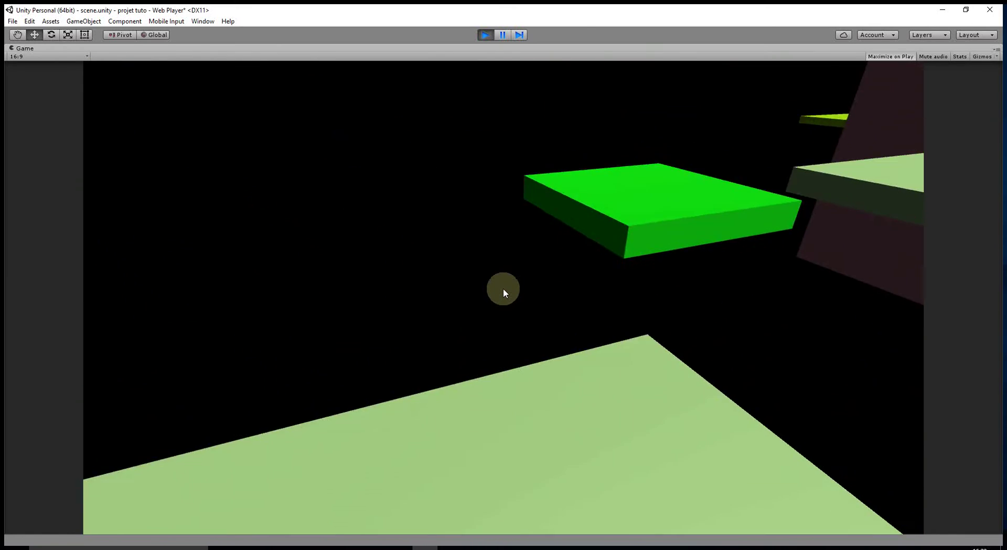
{"action": "key", "text": "space"}
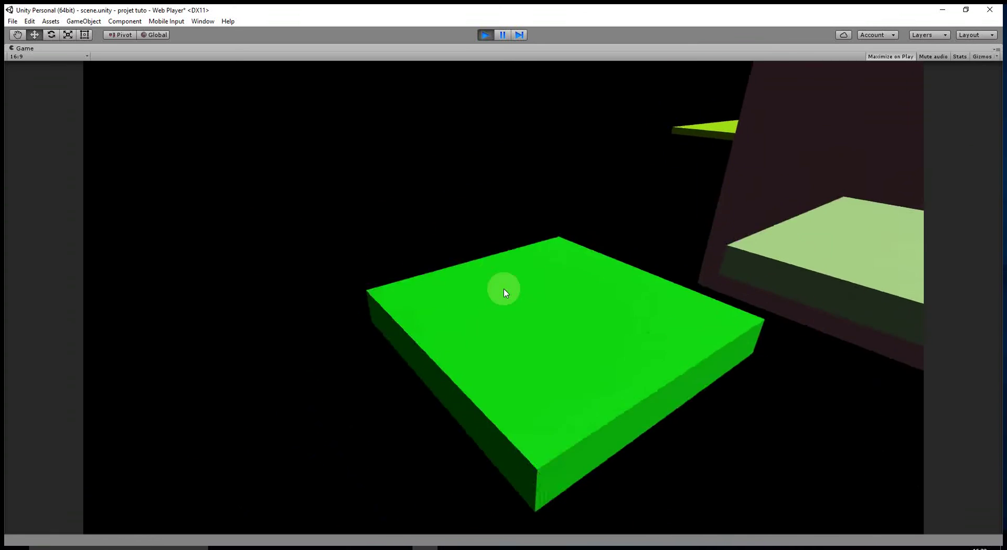
{"action": "key", "text": "space"}
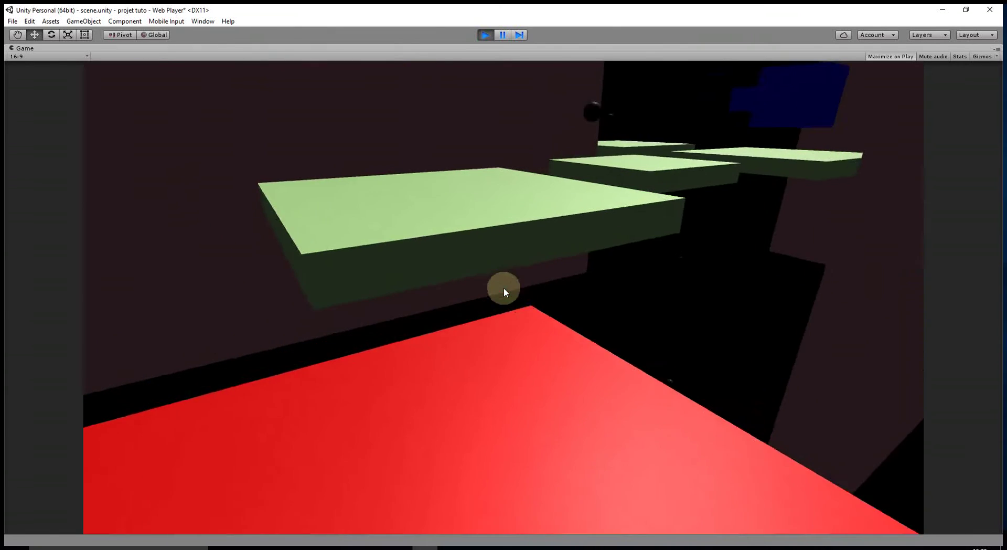
Drop onto the pale platform, turn left and jump across the gap to the platform ahead.
{"action": "key", "text": "w"}
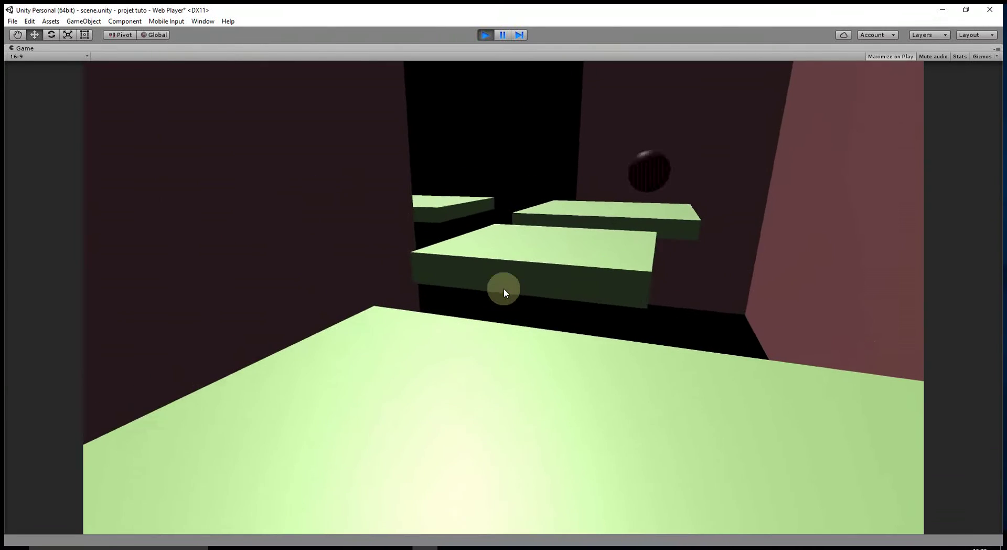
{"action": "key", "text": "a"}
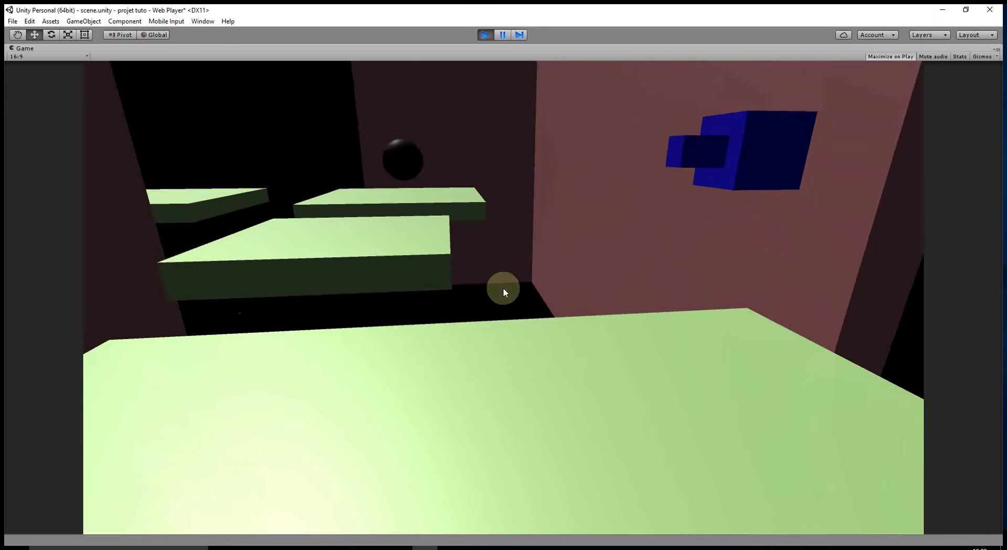
{"action": "key", "text": "space"}
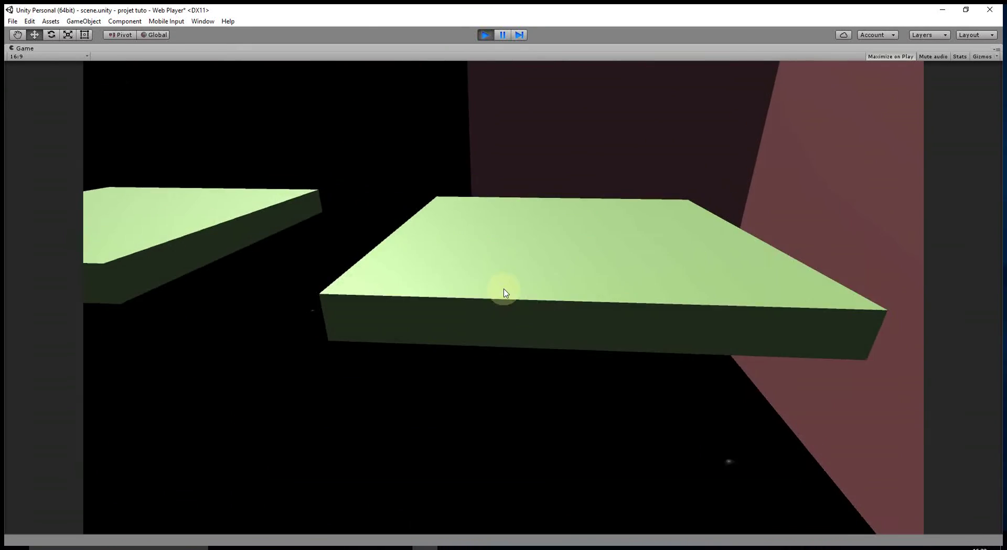
{"action": "key", "text": "a"}
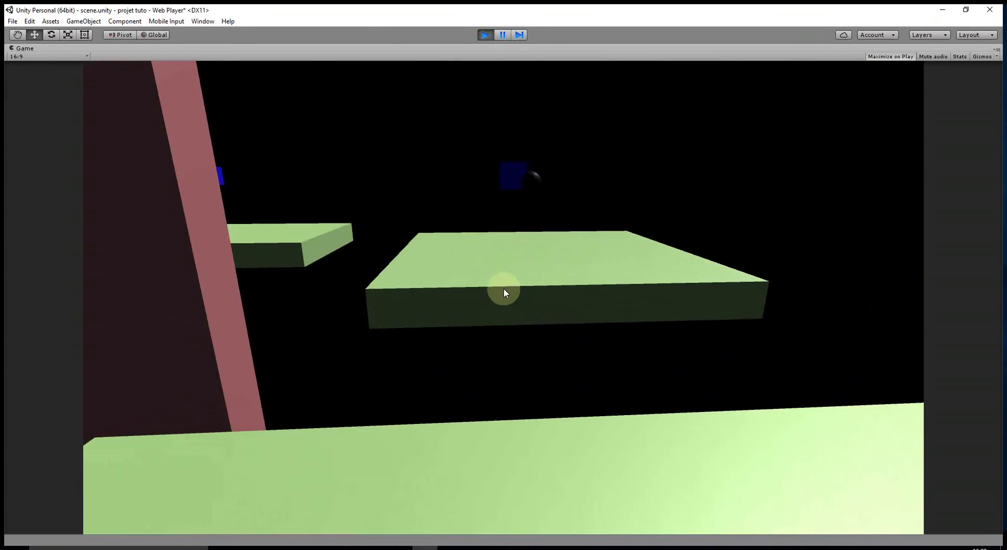
{"action": "key", "text": "a"}
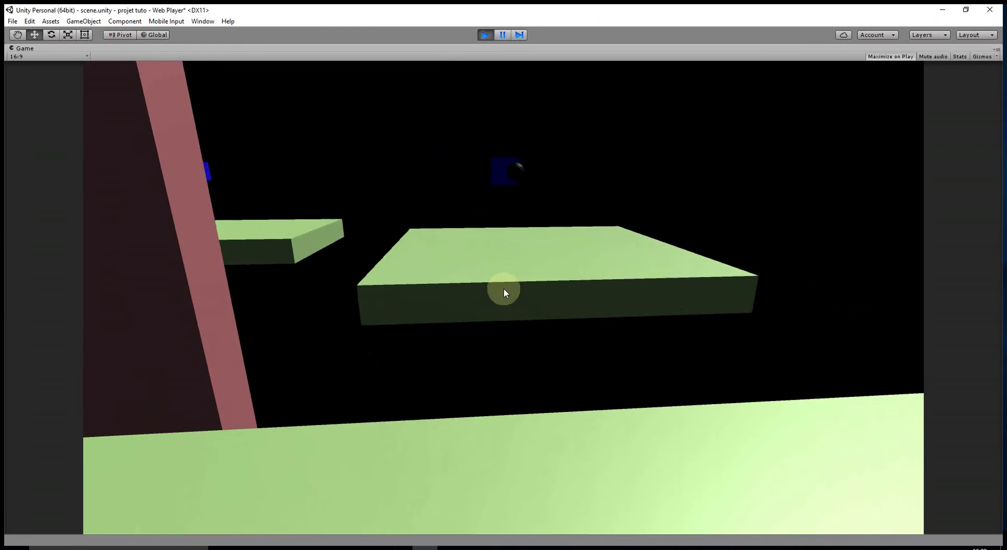
{"action": "key", "text": "space"}
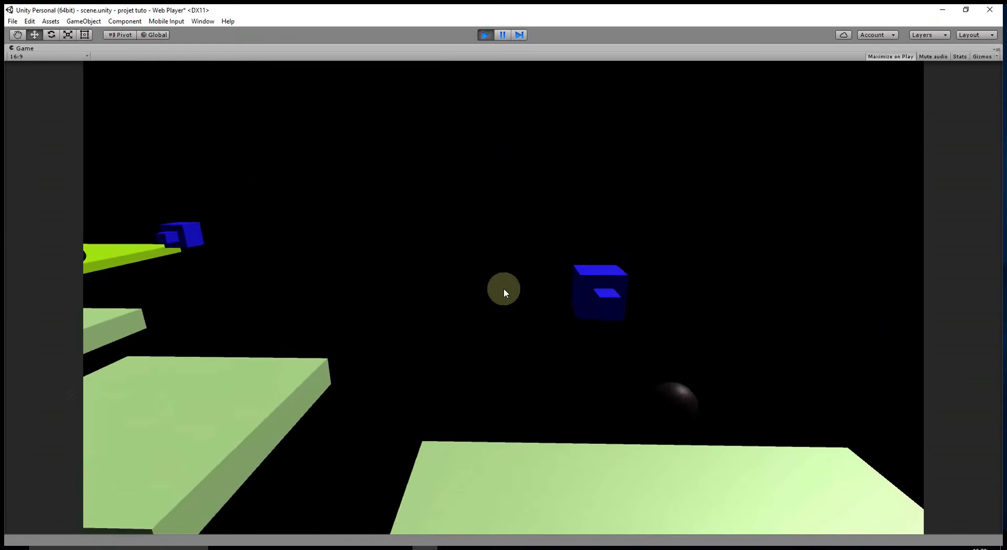
{"action": "key", "text": "w"}
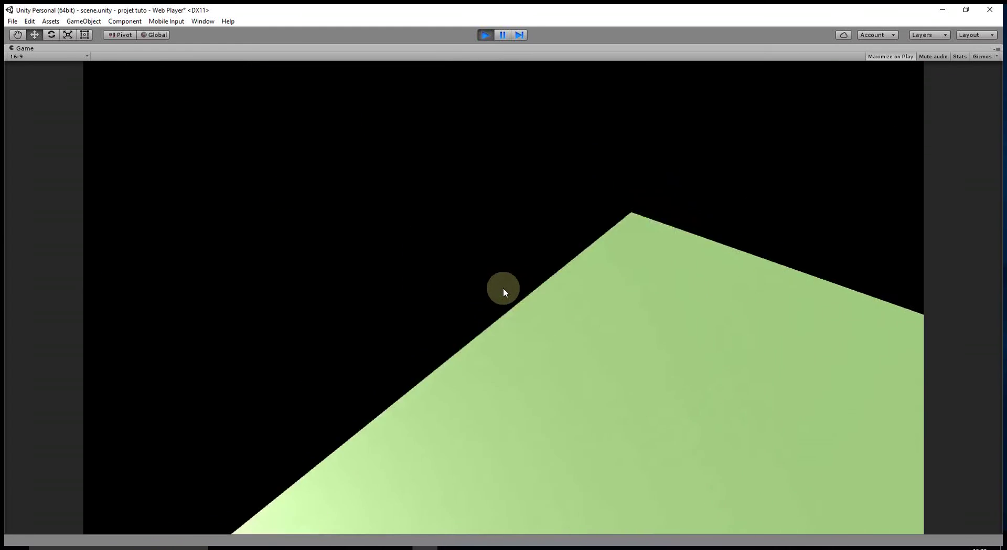
Drop back to ground level and walk past the blue pillar and cube toward the platforms.
{"action": "key", "text": "w"}
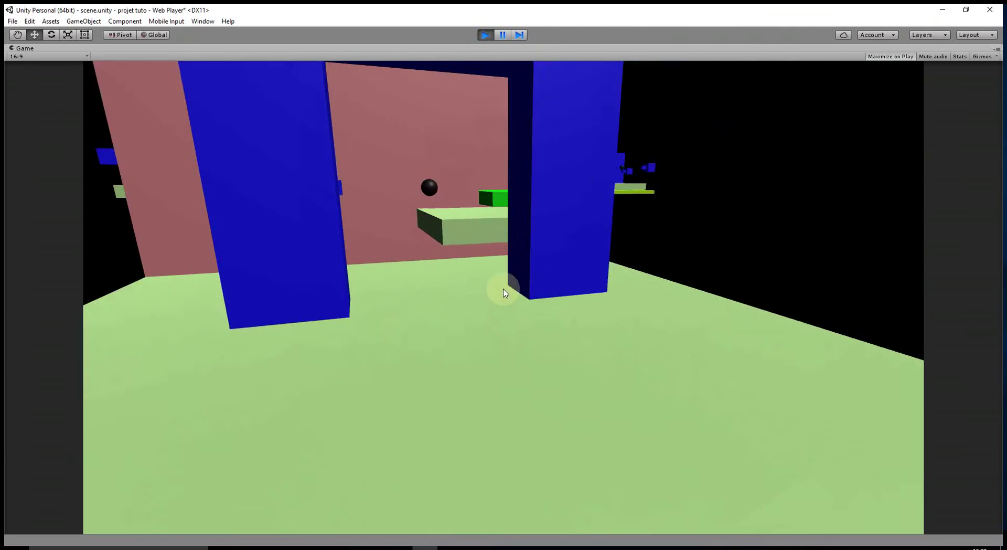
{"action": "key", "text": "w"}
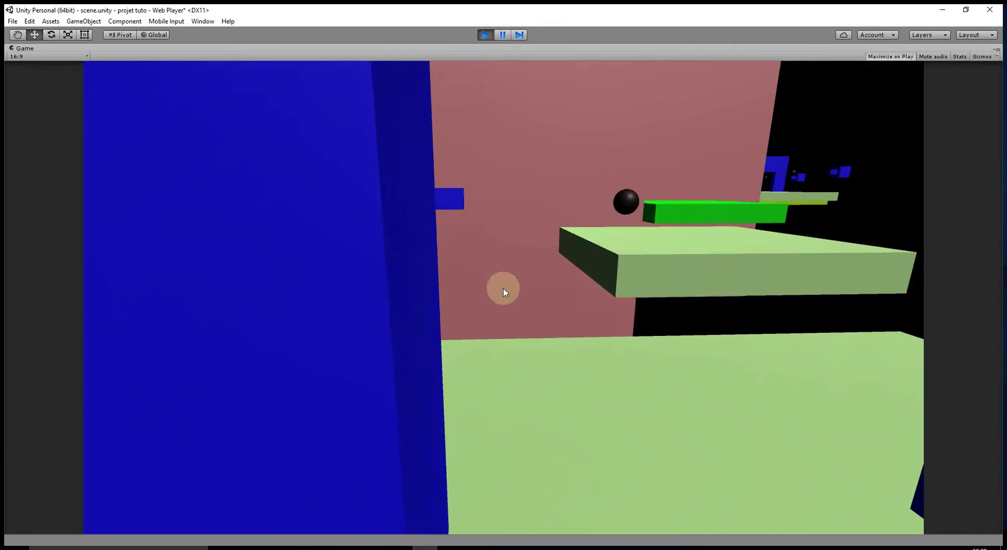
{"action": "key", "text": "w"}
{"action": "key", "text": "space"}
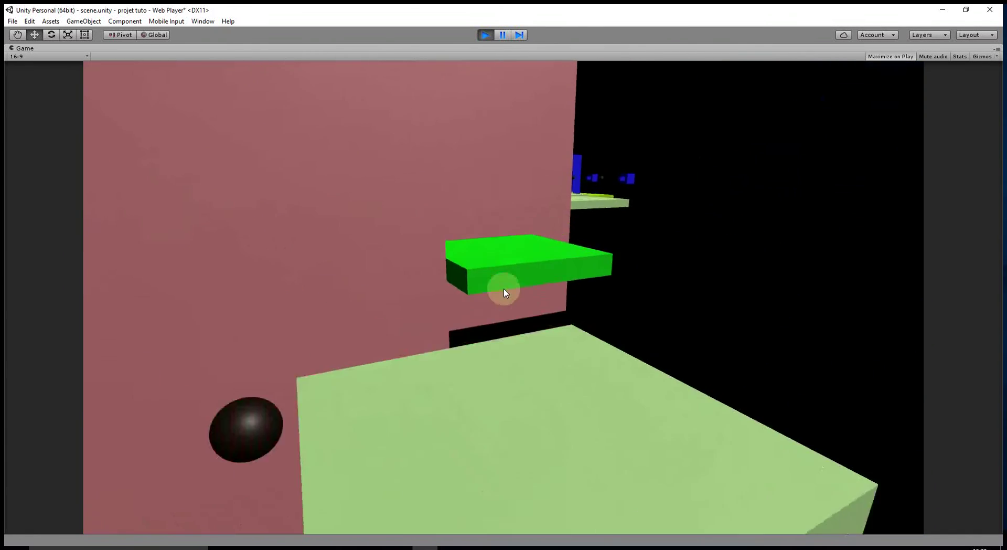
{"action": "key", "text": "w"}
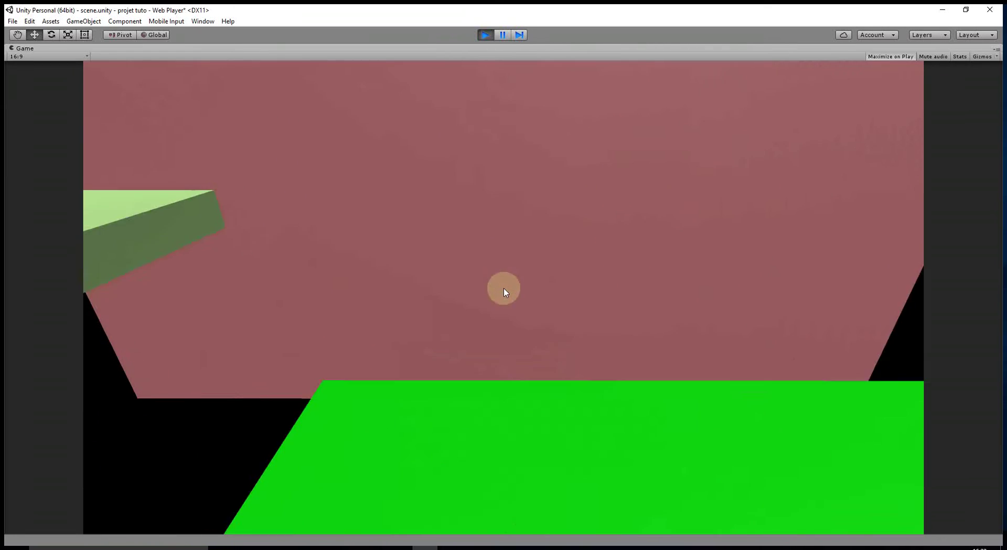
{"action": "key", "text": "w"}
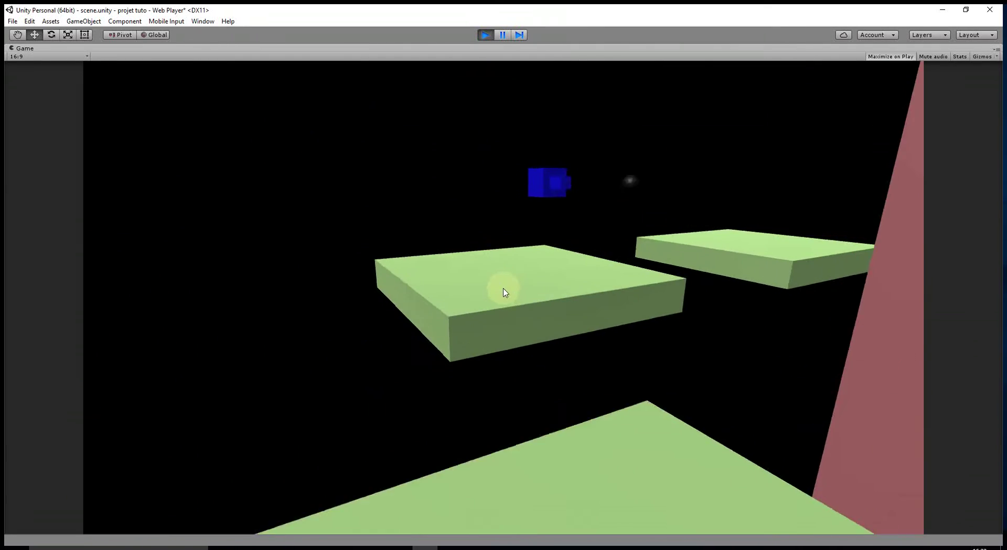
{"action": "key", "text": "w"}
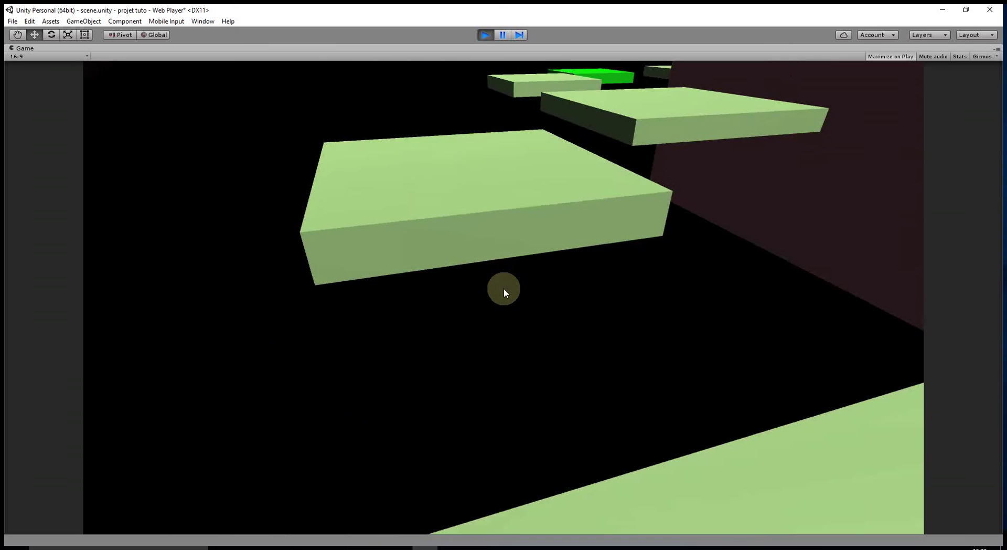
{"action": "key", "text": "w"}
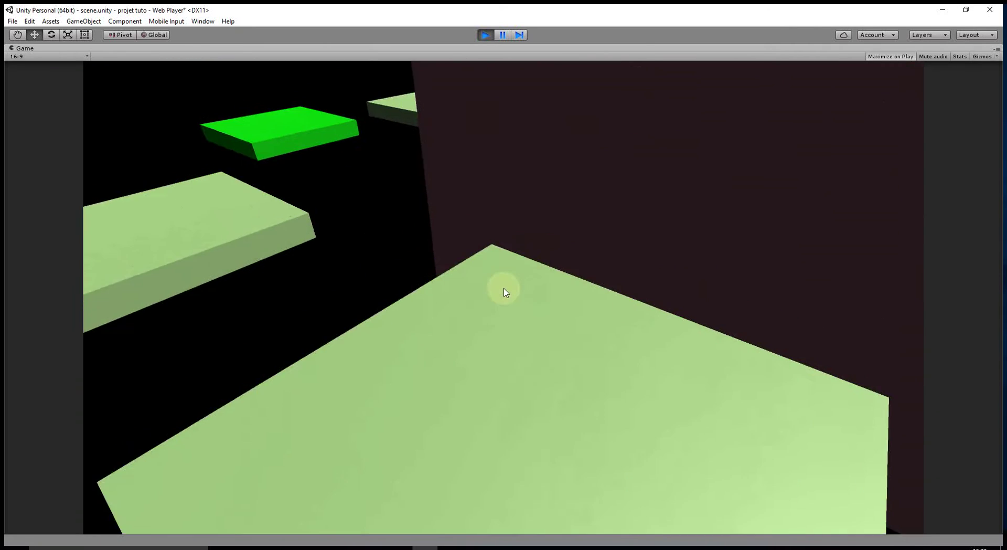
Jump along the row of bright green platforms toward the far end.
{"action": "key", "text": "space"}
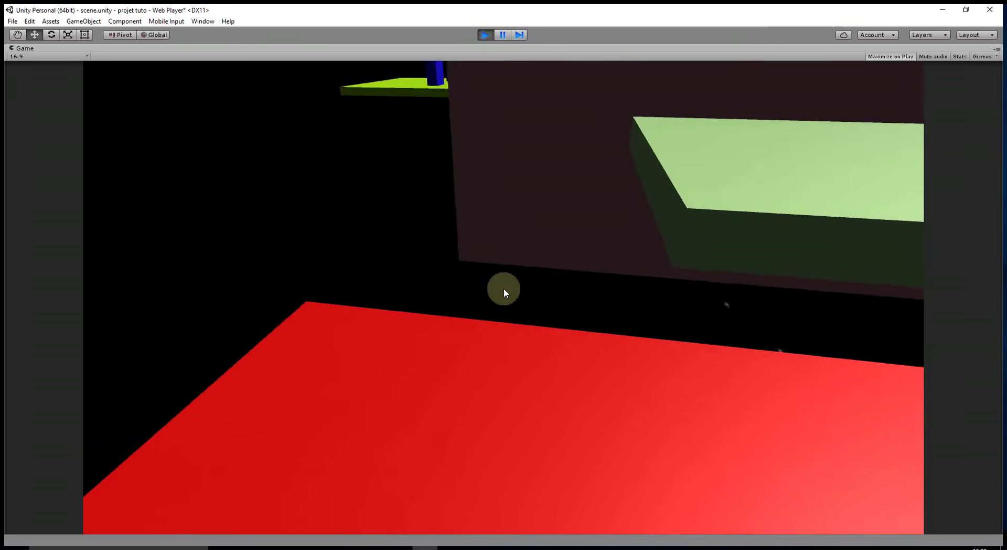
{"action": "key", "text": "w"}
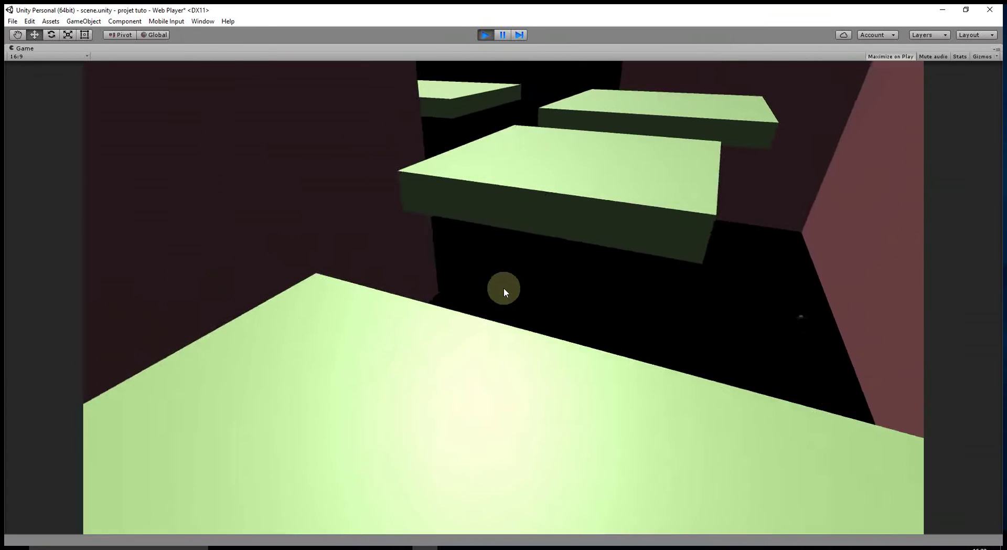
{"action": "key", "text": "space"}
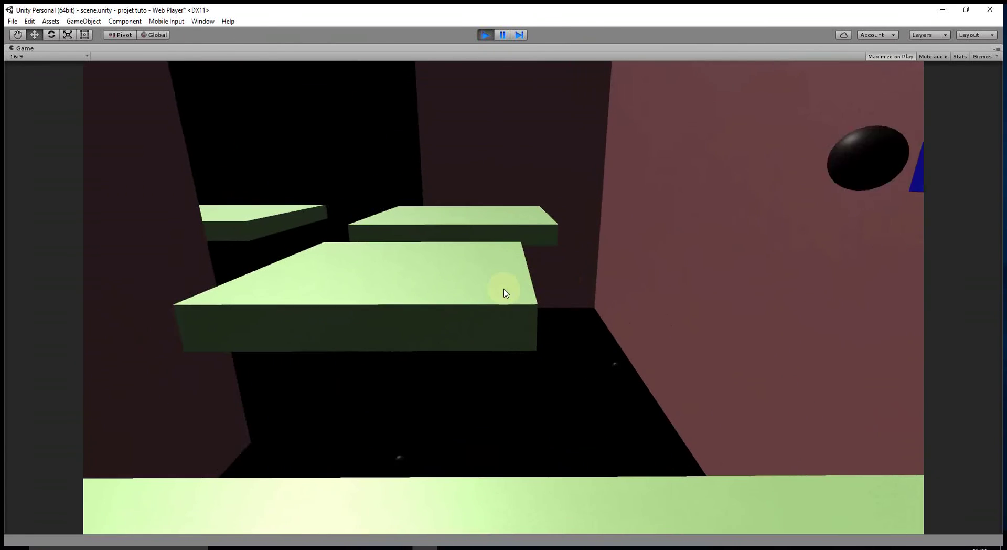
{"action": "key", "text": "space"}
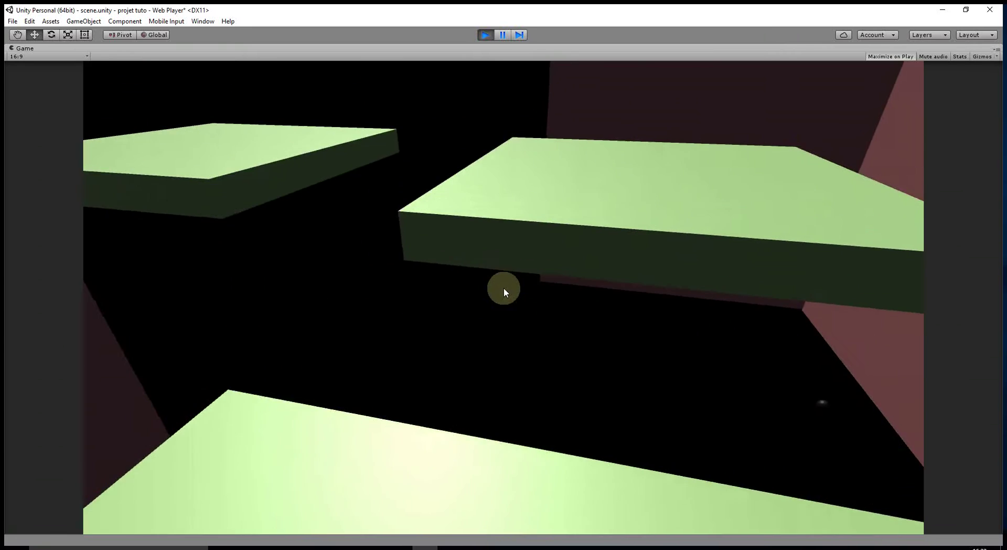
{"action": "key", "text": "space"}
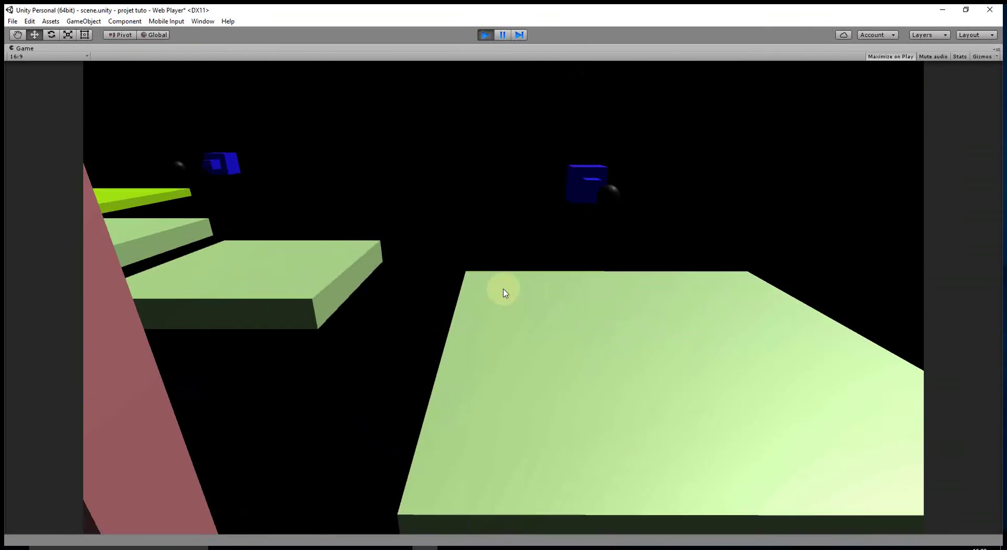
{"action": "key", "text": "space"}
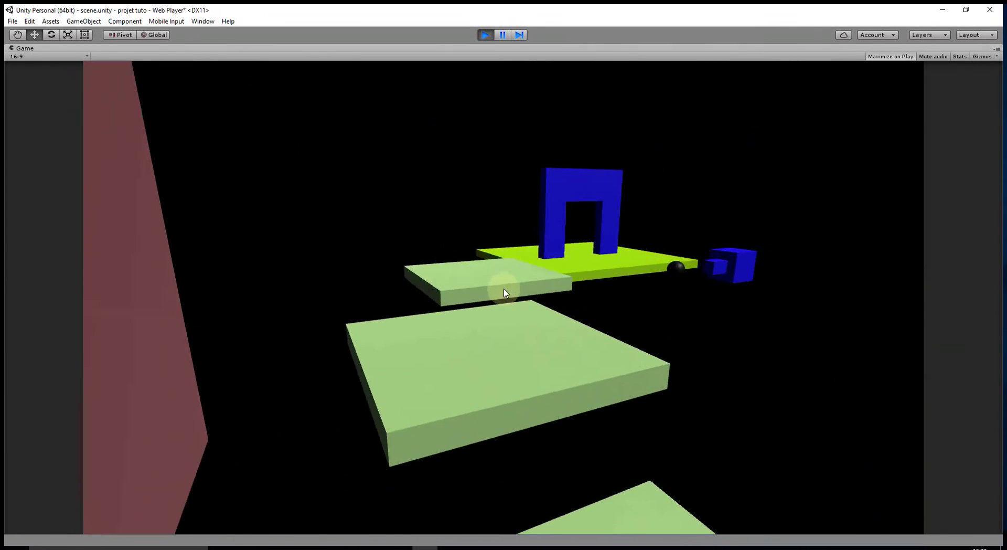
Jump onto the blue arch platform and walk past the pillar off its far edge.
{"action": "key", "text": "w"}
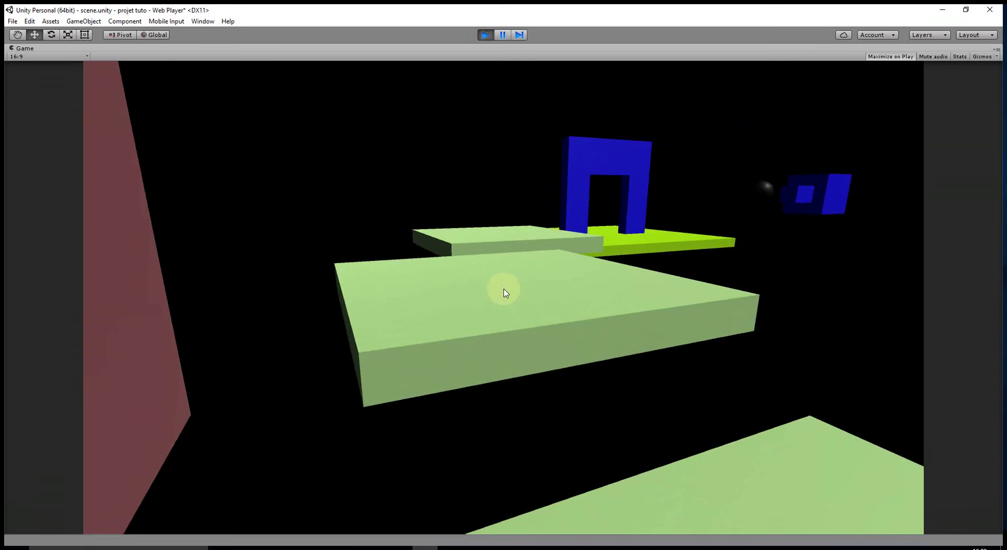
{"action": "key", "text": "space"}
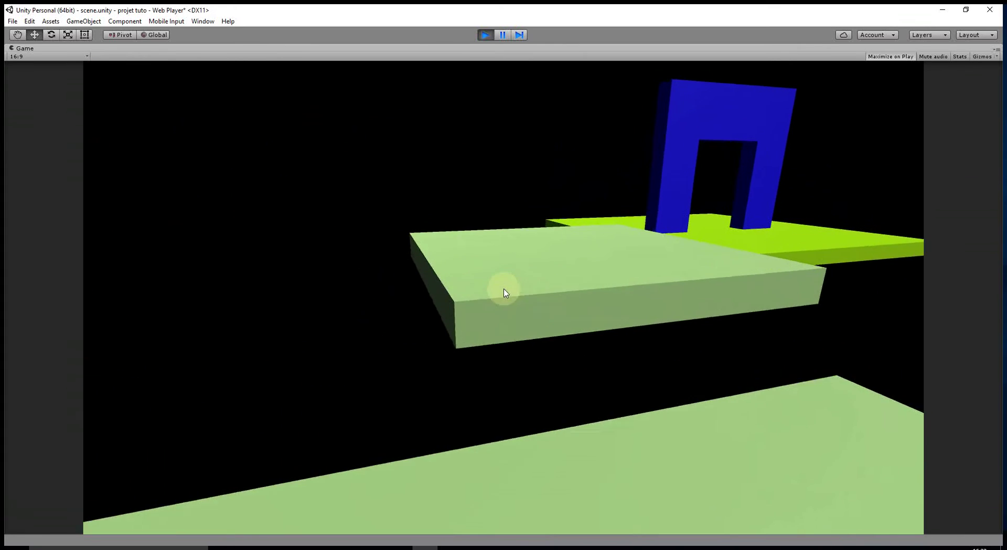
{"action": "key", "text": "w"}
{"action": "key", "text": "w"}
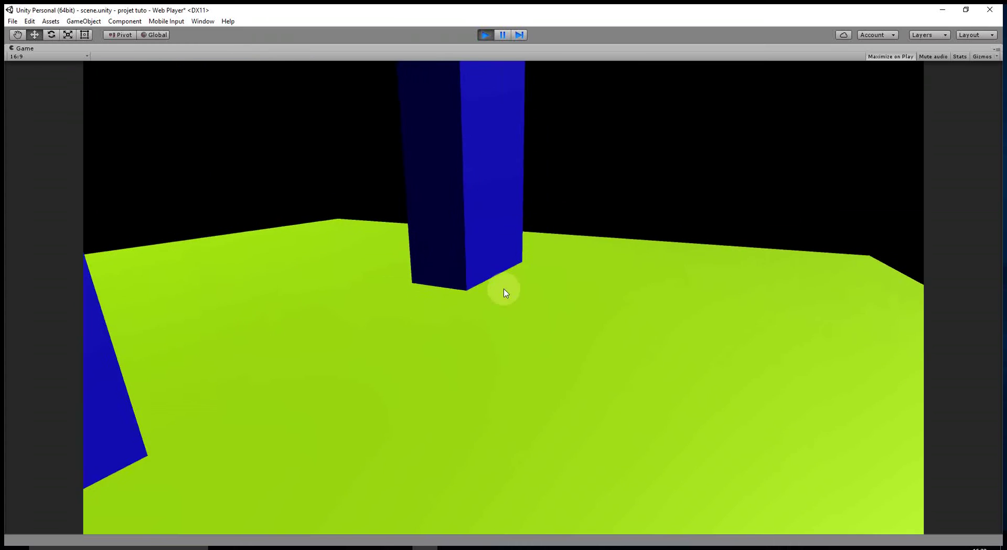
{"action": "key", "text": "w"}
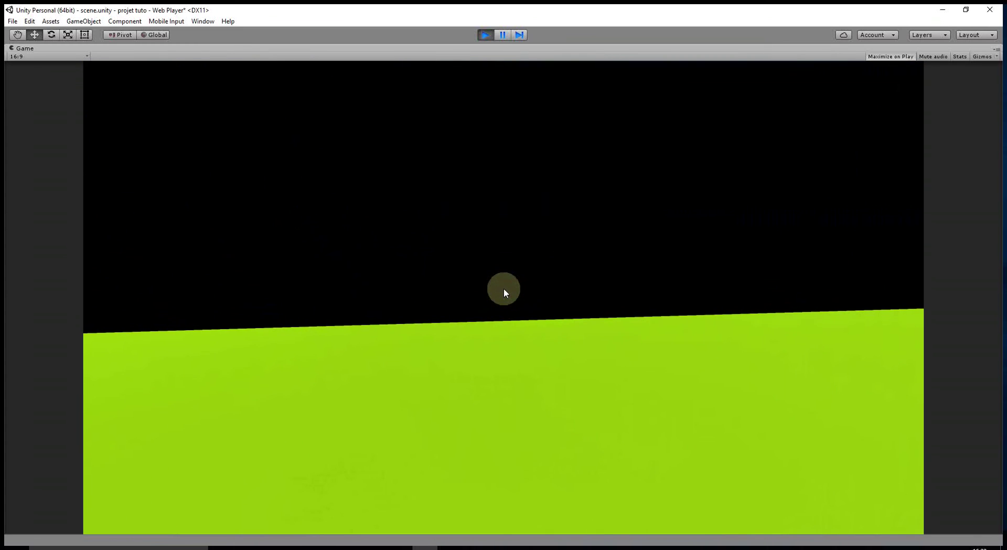
Stop the game and frame the FPSController in a 3D perspective Scene view.
{"action": "left_click", "coordinate": [492, 36]}
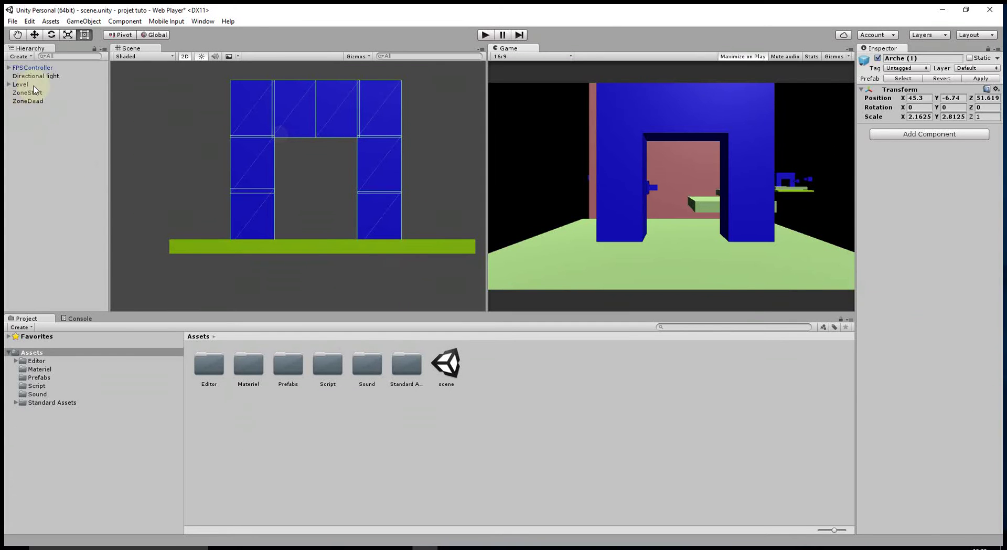
{"action": "double_click", "coordinate": [33, 68]}
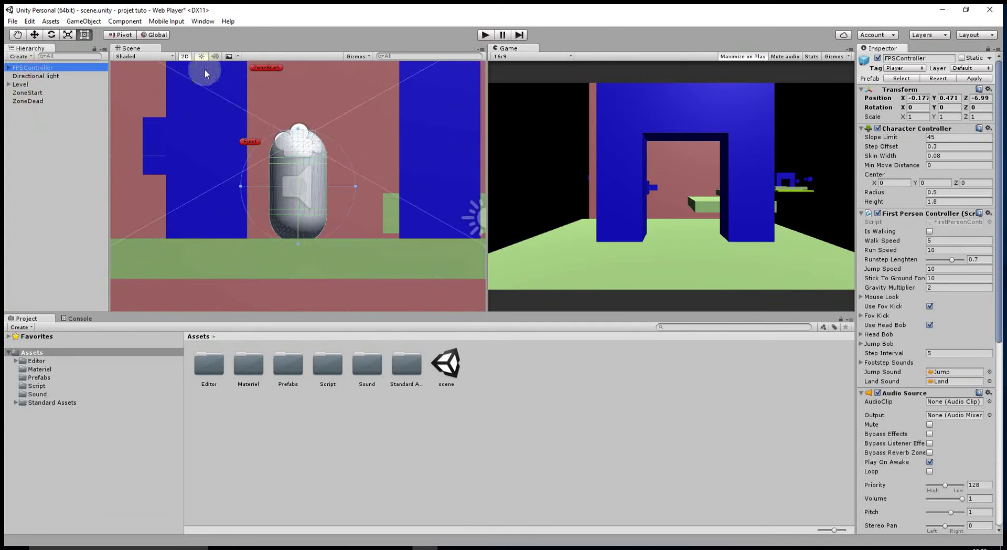
{"action": "left_click", "coordinate": [184, 56]}
{"action": "mouse_move", "coordinate": [356, 204]}
{"action": "left_mouse_down", "text": "alt"}
{"action": "mouse_move", "coordinate": [432, 218]}
{"action": "mouse_move", "coordinate": [316, 169]}
{"action": "left_mouse_up", "text": "alt"}
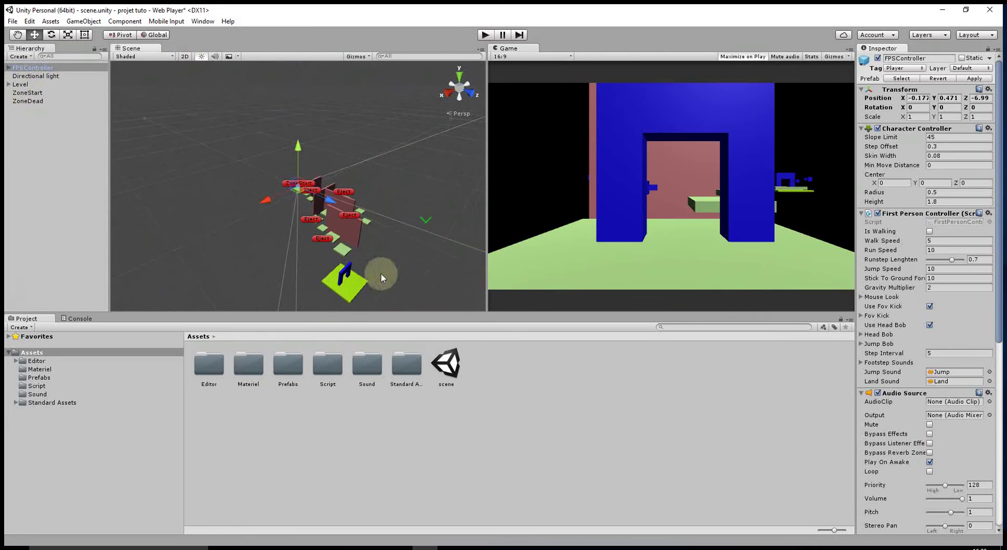
From Top view, drag the FPSController onto the arch platform and play from there.
{"action": "left_click", "coordinate": [460, 77]}
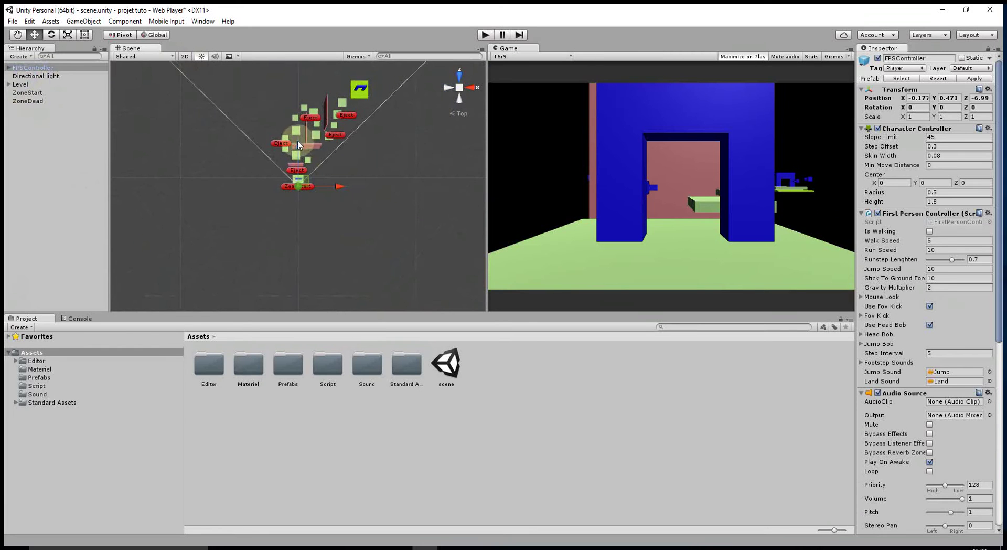
{"action": "left_click_drag", "start_coordinate": [297, 146], "coordinate": [309, 67]}
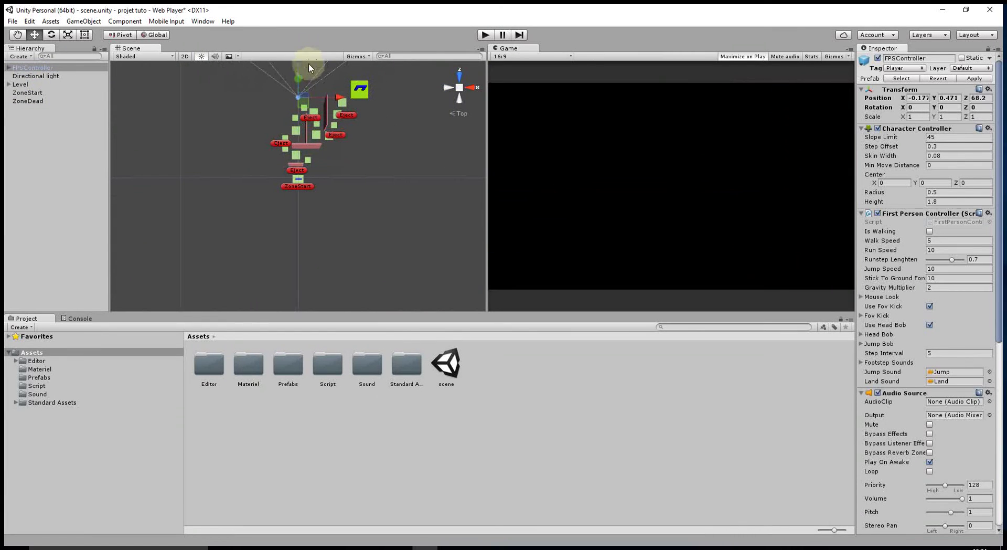
{"action": "left_click_drag", "start_coordinate": [339, 96], "coordinate": [401, 87]}
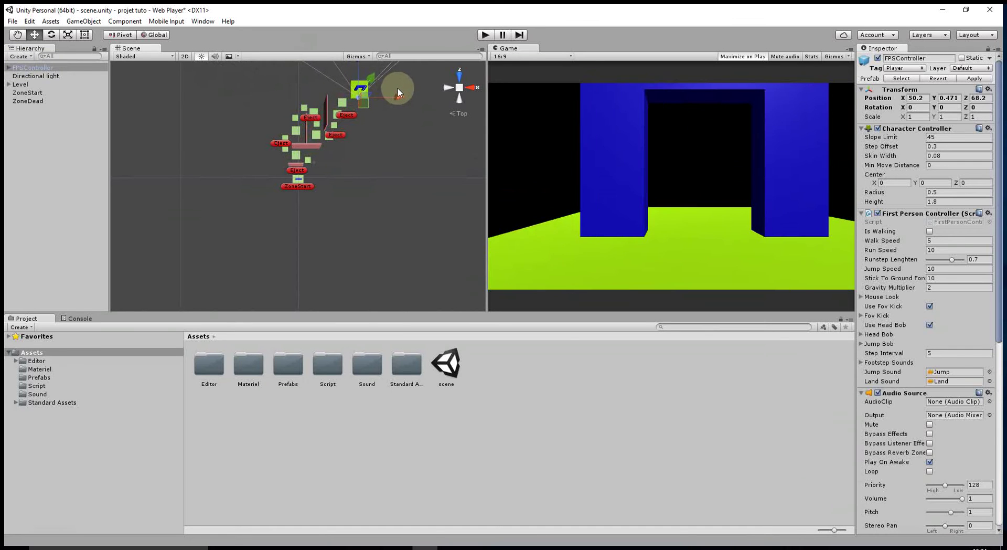
{"action": "left_click", "coordinate": [485, 35]}
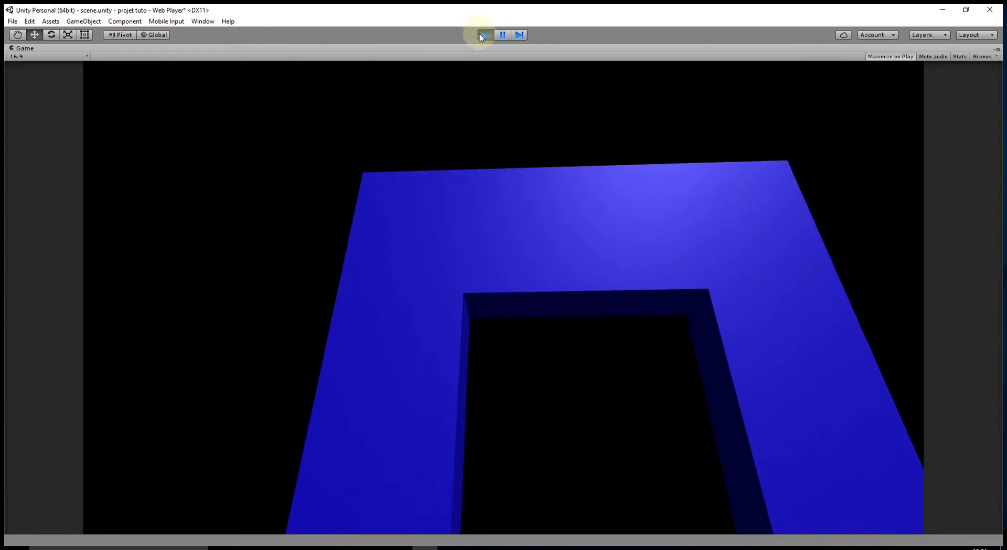
Stop the game and nudge the FPSController forward to Position Z 69.30.
{"action": "left_click", "coordinate": [483, 35]}
{"action": "left_click", "coordinate": [185, 56]}
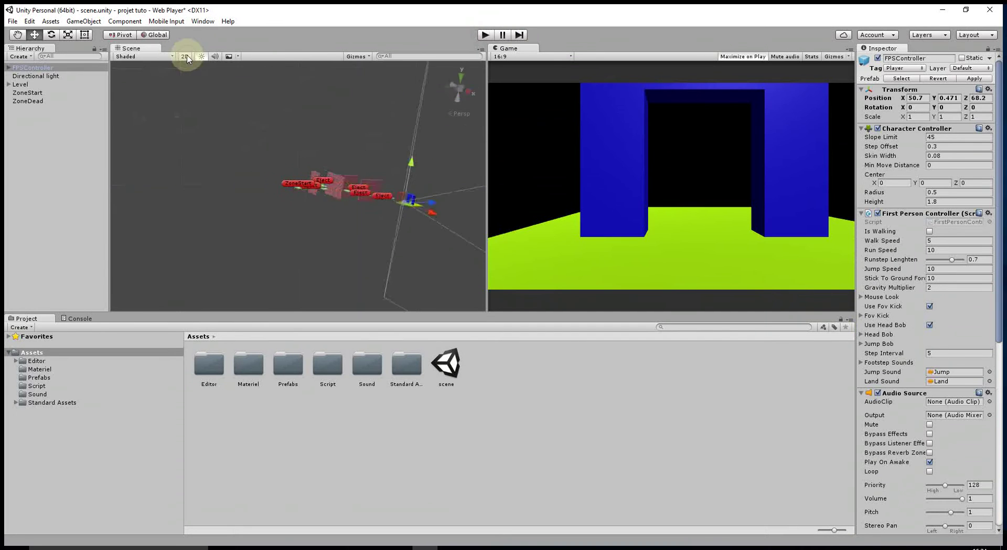
{"action": "double_click", "coordinate": [33, 67]}
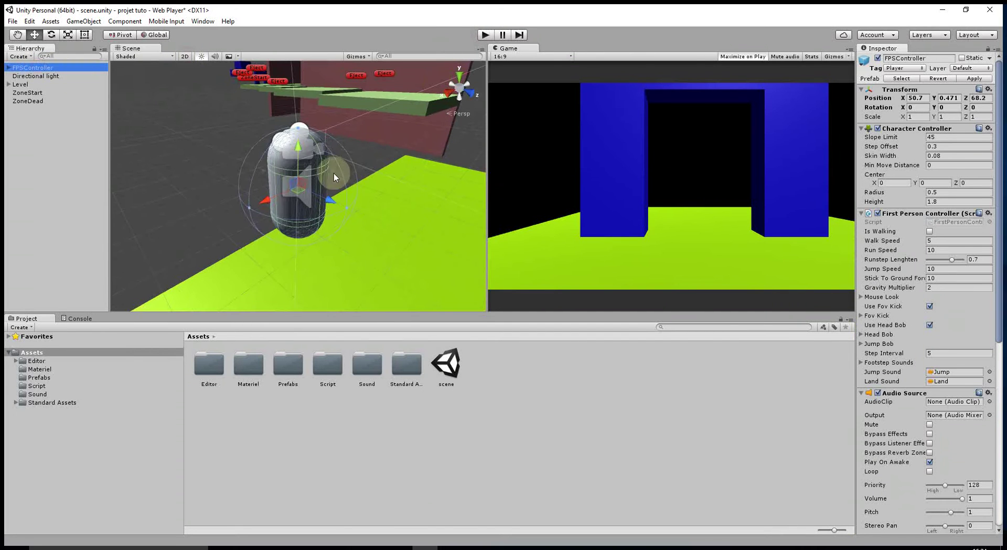
{"action": "left_click_drag", "start_coordinate": [334, 205], "coordinate": [376, 213]}
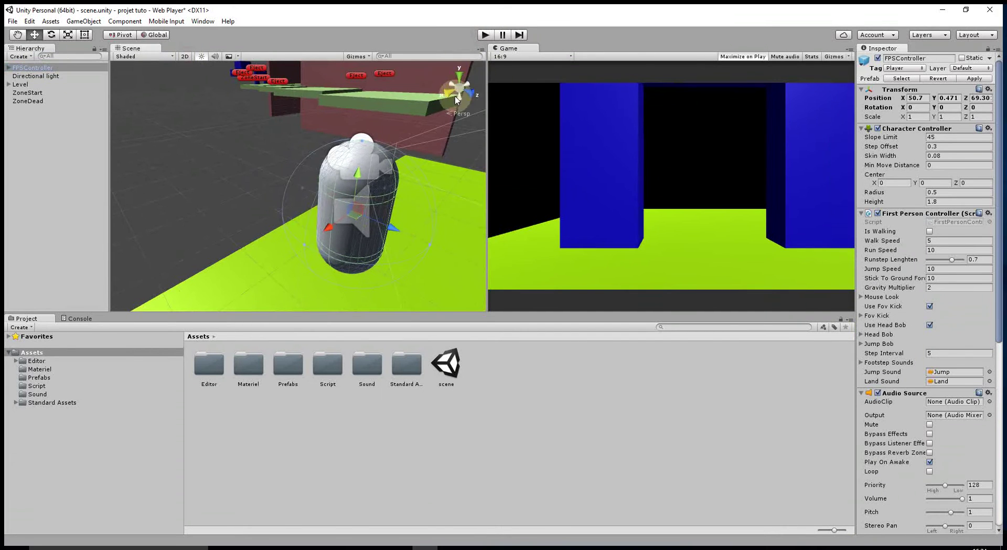
Orbit the Scene view to look straight down, zoom out, and open the File menu.
{"action": "left_click_drag", "start_coordinate": [453, 87], "coordinate": [387, 191]}
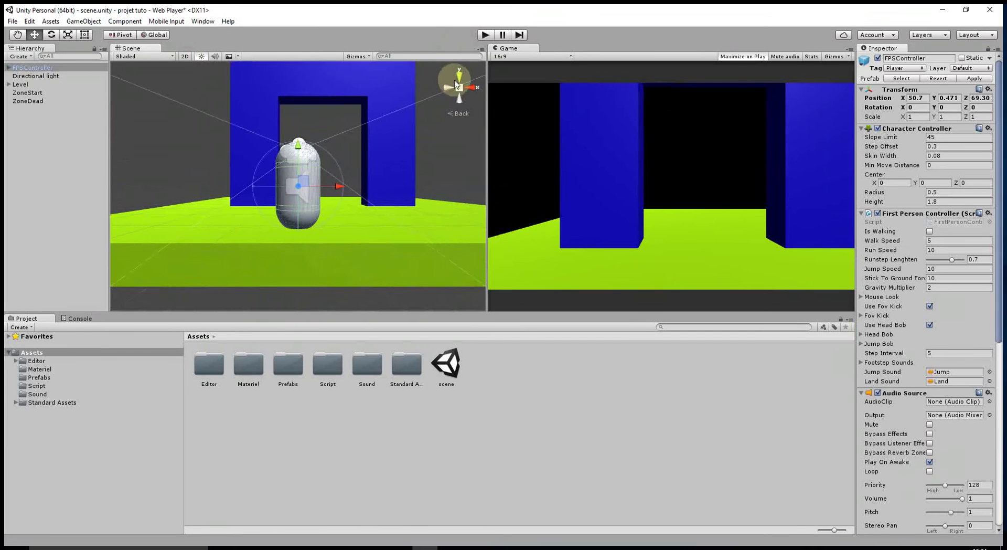
{"action": "scroll", "coordinate": [386, 188], "scroll_direction": "down", "scroll_amount": 2}
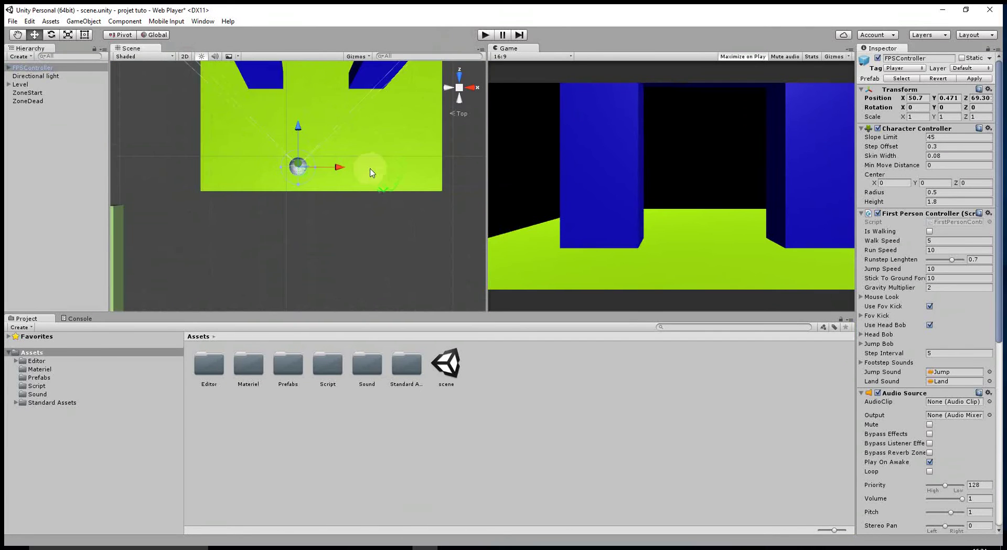
{"action": "scroll", "coordinate": [383, 178], "scroll_direction": "down", "scroll_amount": 2}
{"action": "scroll", "coordinate": [382, 191], "scroll_direction": "down", "scroll_amount": 2}
{"action": "scroll", "coordinate": [383, 197], "scroll_direction": "down", "scroll_amount": 1}
{"action": "scroll", "coordinate": [384, 197], "scroll_direction": "down", "scroll_amount": 2}
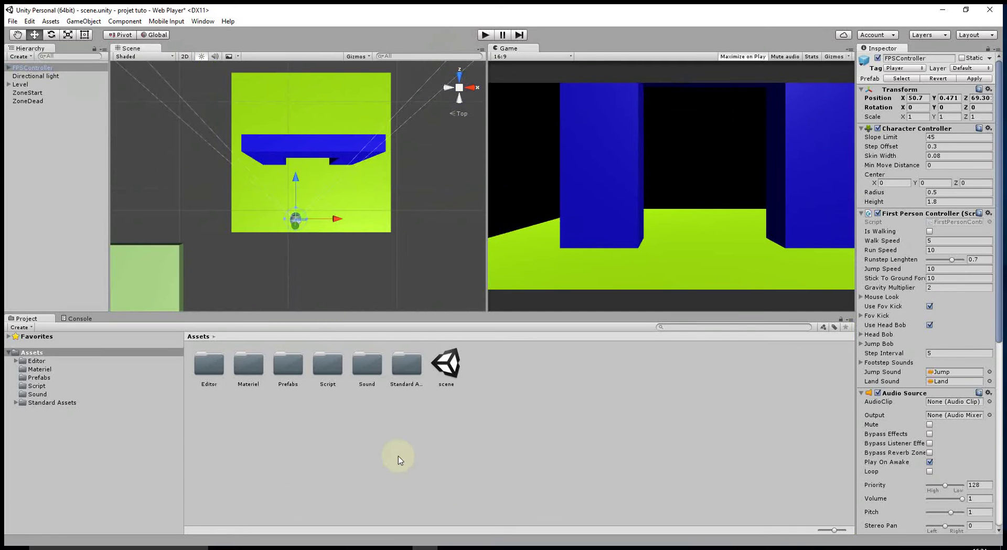
{"action": "left_click", "coordinate": [703, 414]}
{"action": "left_click", "coordinate": [12, 21]}
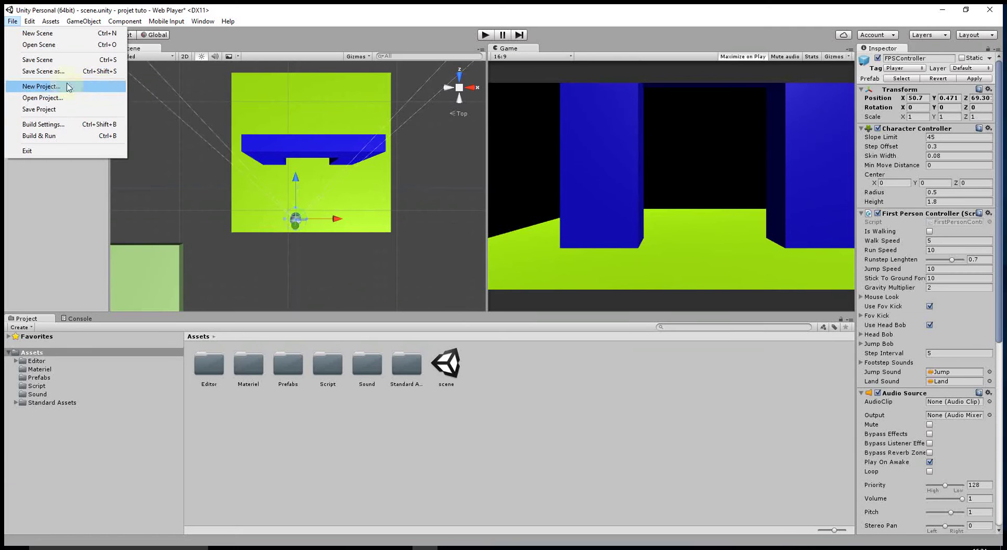
Save the scene as Level2.unity in Assets and select the new Level2 asset.
{"action": "left_click", "coordinate": [53, 76]}
{"action": "type", "text": "Level2"}
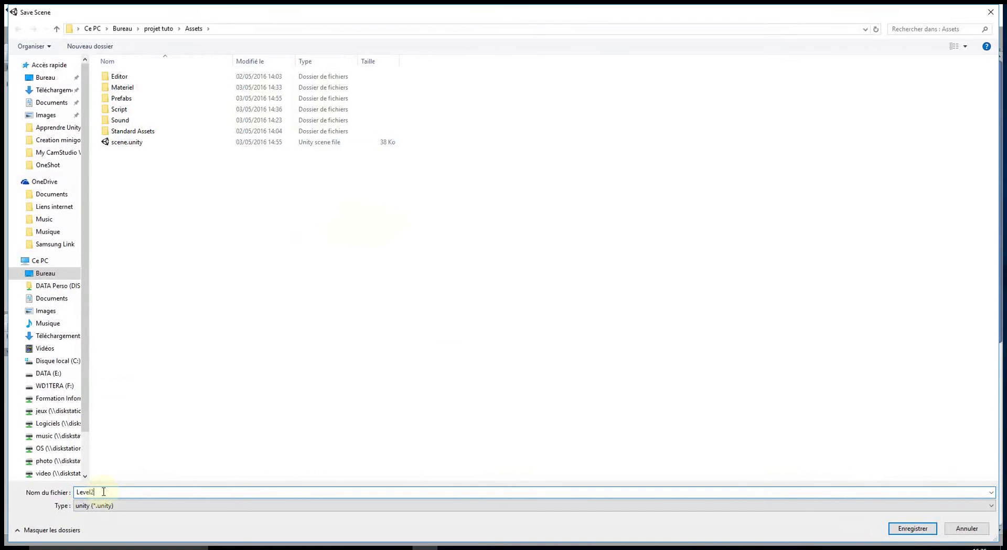
{"action": "left_click", "coordinate": [908, 529]}
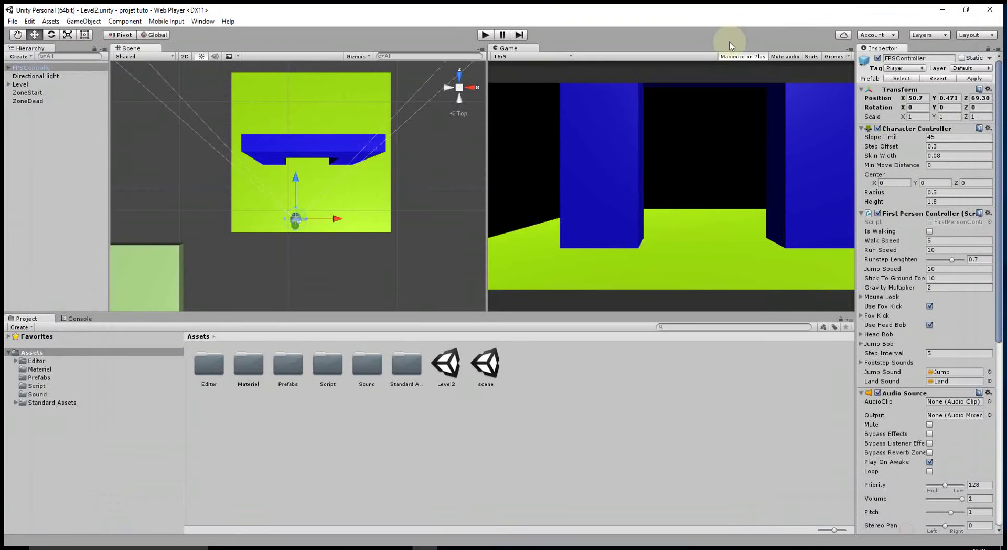
{"action": "left_click", "coordinate": [453, 370]}
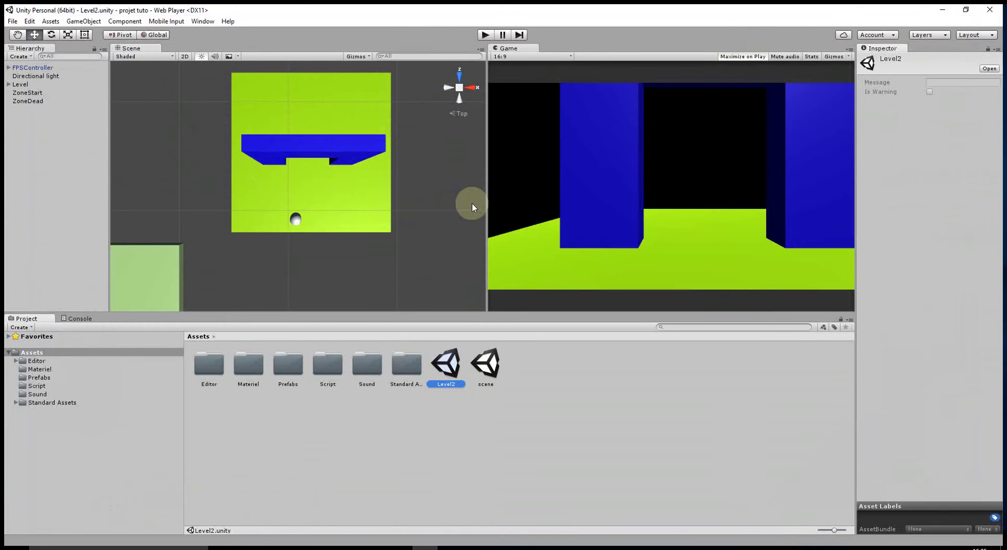
Drag Level2's FPSController back near ZoneStart to X -0.4, Z -6.1, facing the blue arch.
{"action": "left_click", "coordinate": [297, 222]}
{"action": "scroll", "coordinate": [411, 163], "scroll_direction": "down", "scroll_amount": 5}
{"action": "scroll", "coordinate": [319, 200], "scroll_direction": "down", "scroll_amount": 4}
{"action": "scroll", "coordinate": [319, 201], "scroll_direction": "down", "scroll_amount": 2}
{"action": "mouse_move", "coordinate": [300, 178]}
{"action": "left_mouse_down"}
{"action": "mouse_move", "coordinate": [284, 269]}
{"action": "mouse_move", "coordinate": [244, 227]}
{"action": "left_mouse_up"}
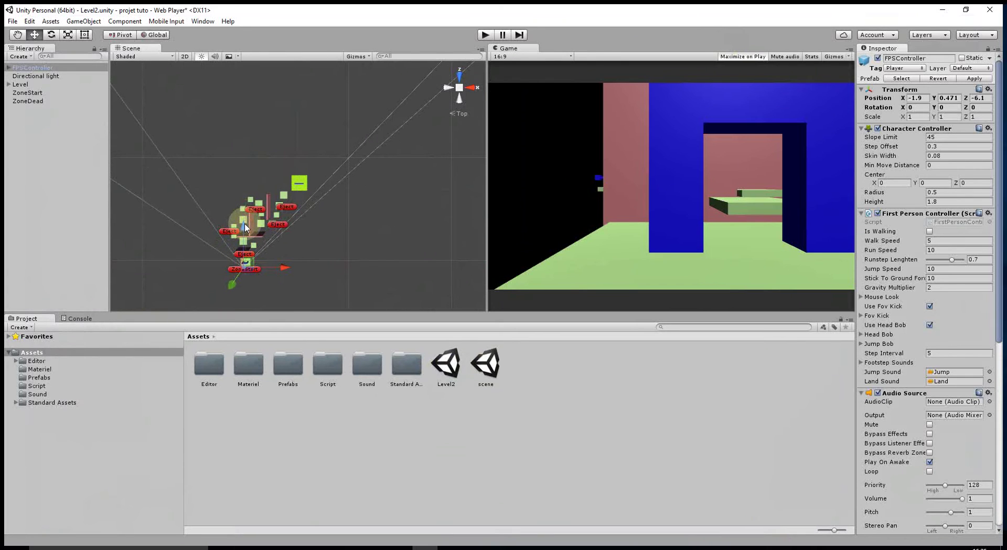
{"action": "left_click_drag", "start_coordinate": [285, 267], "coordinate": [288, 270]}
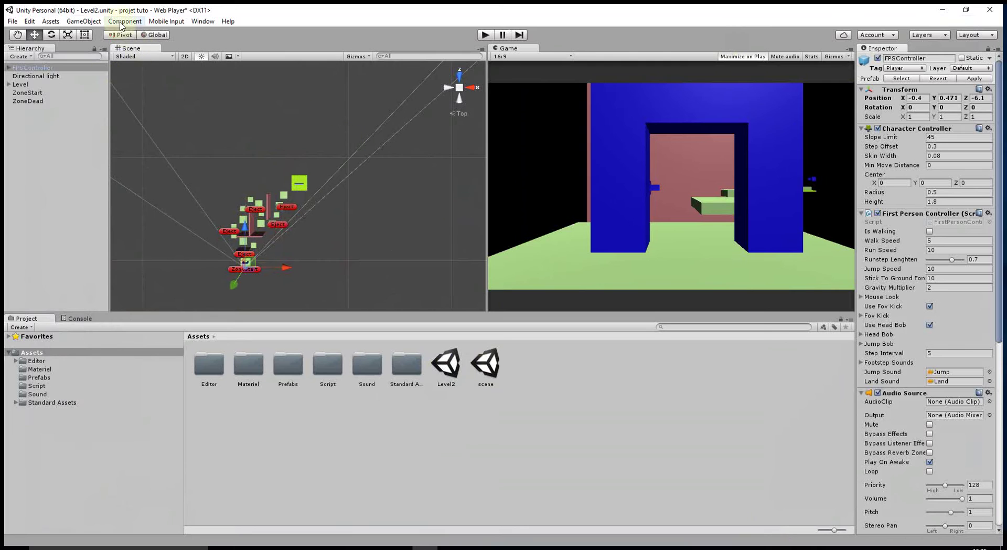
Create a 3D Text object and place it in front of the blue arch in the player's view.
{"action": "left_click", "coordinate": [84, 21]}
{"action": "mouse_move", "coordinate": [105, 57]}
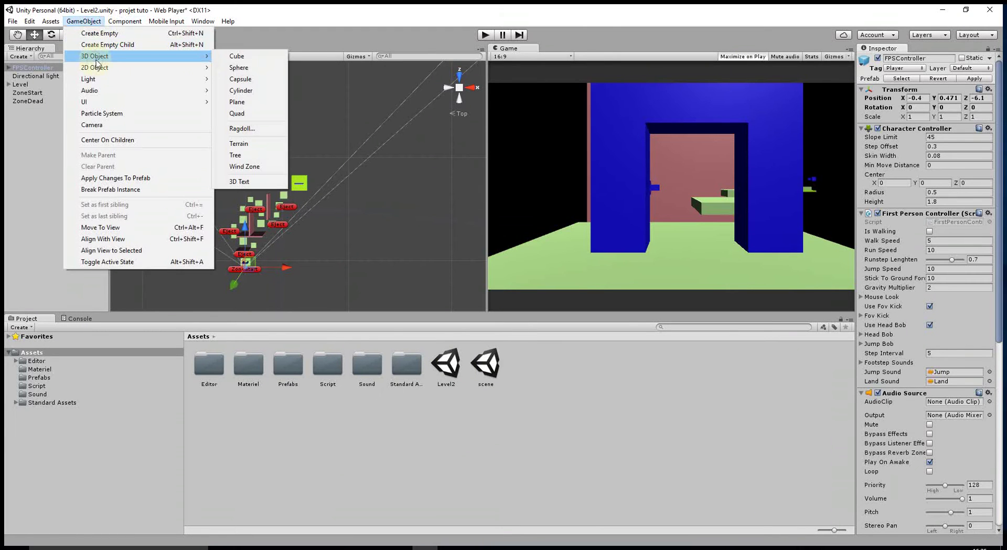
{"action": "left_click", "coordinate": [241, 181]}
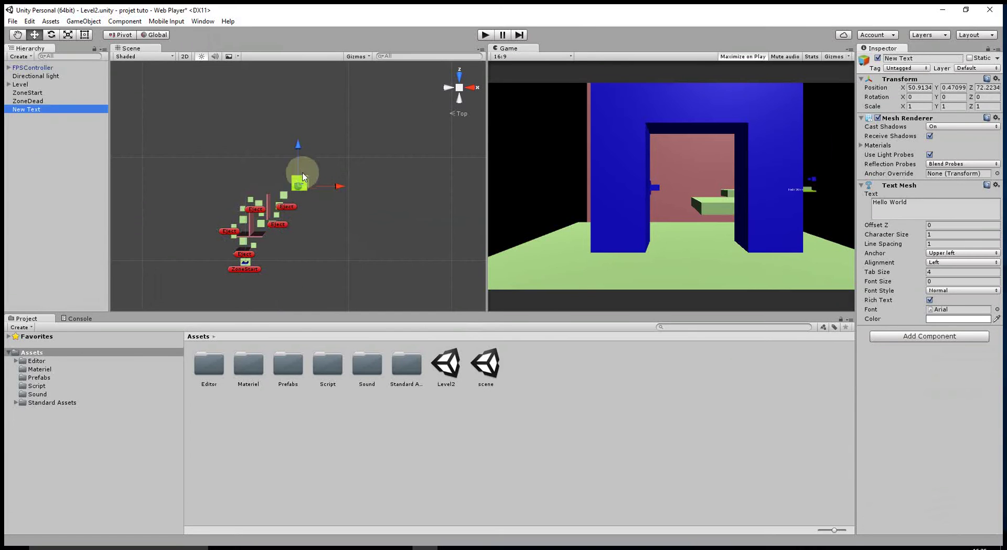
{"action": "left_click_drag", "start_coordinate": [297, 149], "coordinate": [300, 212]}
{"action": "left_click_drag", "start_coordinate": [338, 247], "coordinate": [286, 256]}
Make the text read 'Bienvenue au Level2' and play Level2 to see it.
{"action": "left_click", "coordinate": [919, 203]}
{"action": "type", "text": "Bienvenue au Lev"}
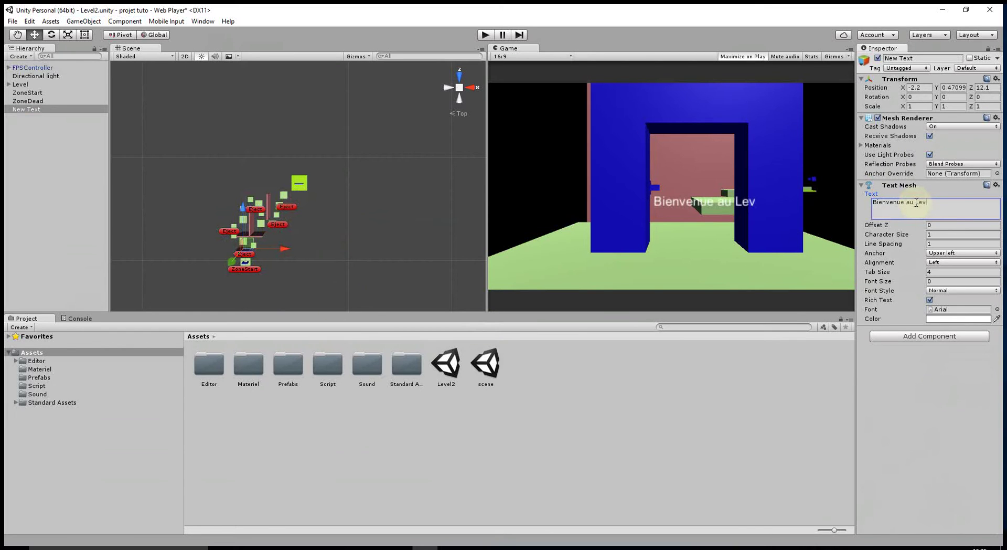
{"action": "type", "text": "el2"}
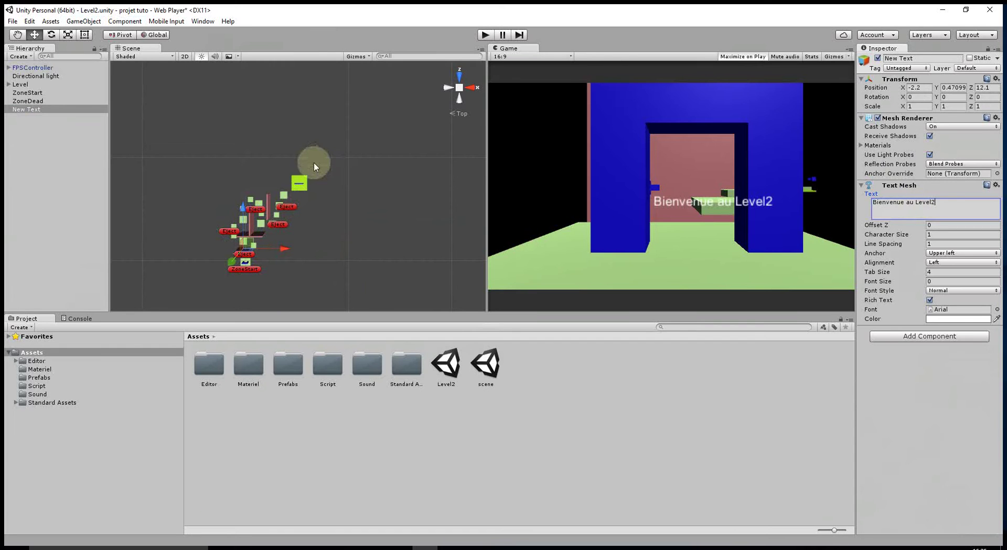
{"action": "left_click", "coordinate": [318, 143]}
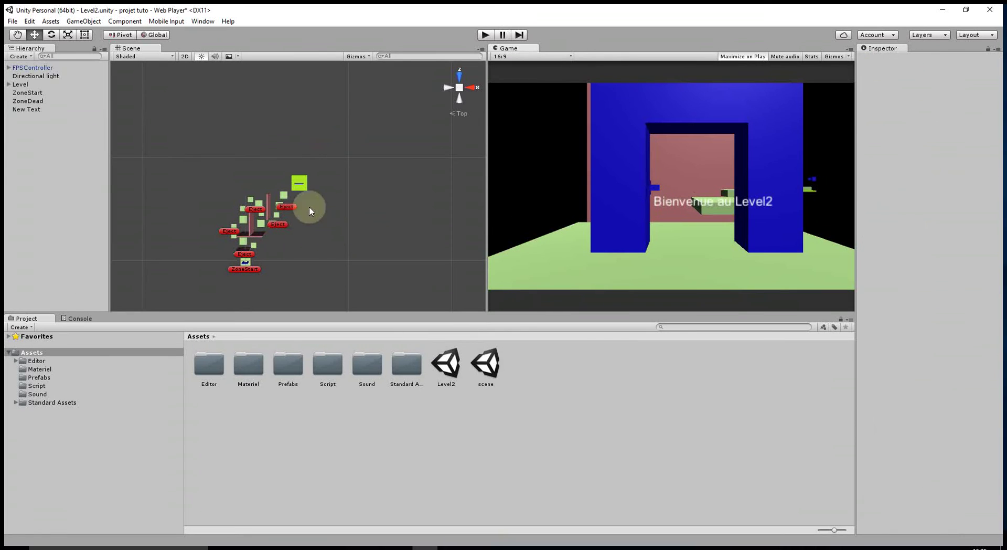
{"action": "left_click", "coordinate": [485, 35]}
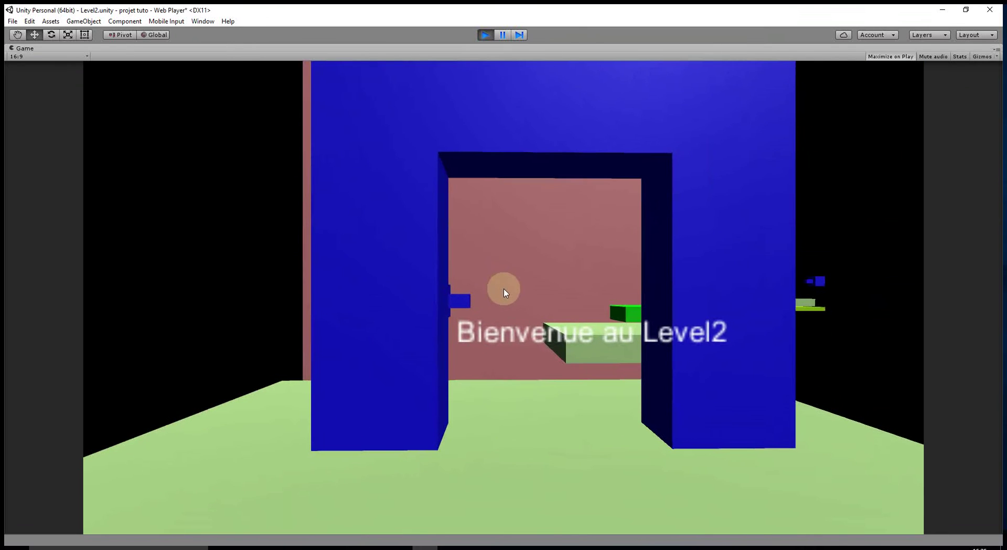
Walk forward through the blue doorway past the welcome text, then stop the game.
{"action": "key", "text": "Up"}
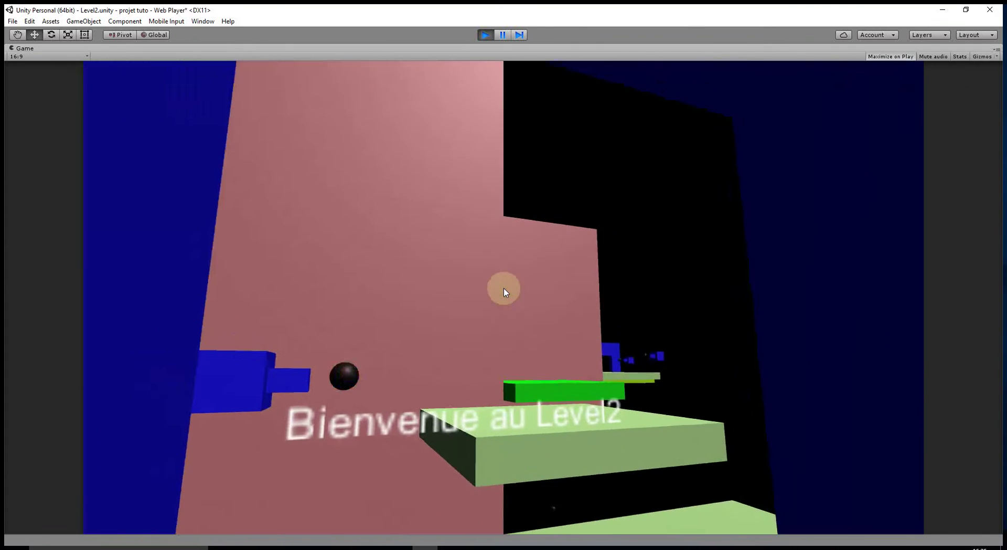
{"action": "key", "text": "Up"}
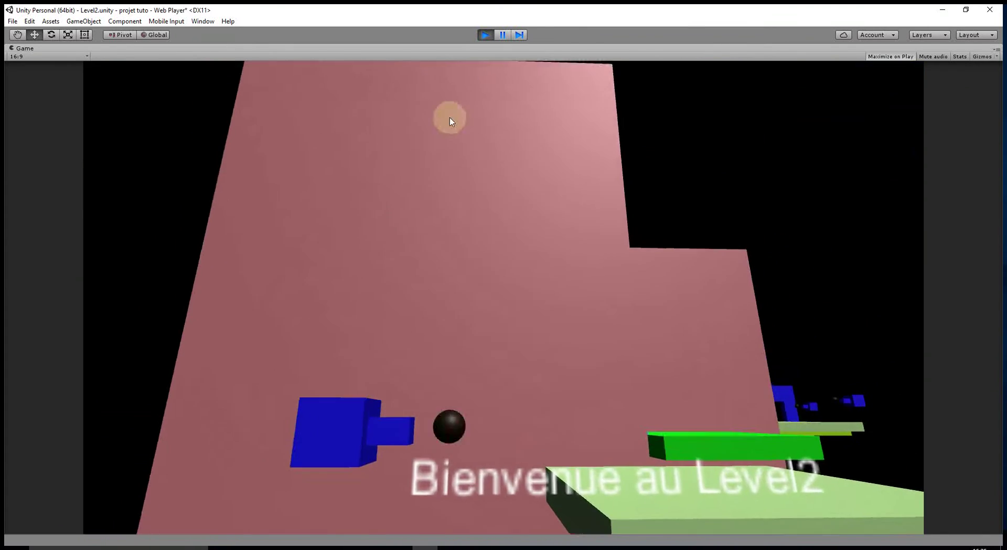
{"action": "left_click", "coordinate": [484, 36]}
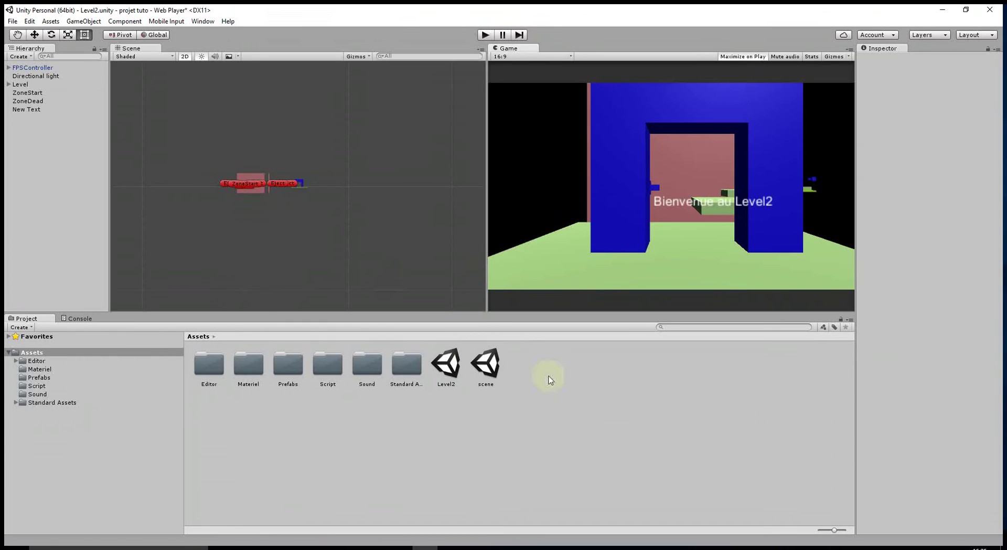
Switch the Scene view to 3D, then pan and zoom to see Level2's whole layout from above.
{"action": "left_click", "coordinate": [185, 57]}
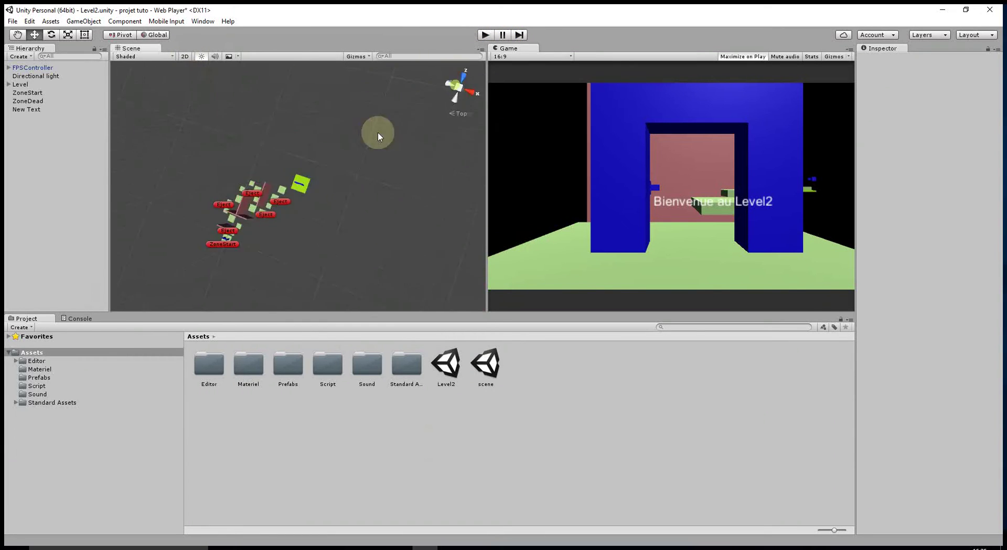
{"action": "scroll", "coordinate": [294, 263], "scroll_direction": "up", "scroll_amount": 2}
{"action": "mouse_move", "coordinate": [292, 258]}
{"action": "middle_mouse_down"}
{"action": "mouse_move", "coordinate": [383, 192]}
{"action": "mouse_move", "coordinate": [386, 213]}
{"action": "middle_mouse_up"}
{"action": "scroll", "coordinate": [366, 205], "scroll_direction": "up", "scroll_amount": 3}
{"action": "scroll", "coordinate": [362, 204], "scroll_direction": "down", "scroll_amount": 2}
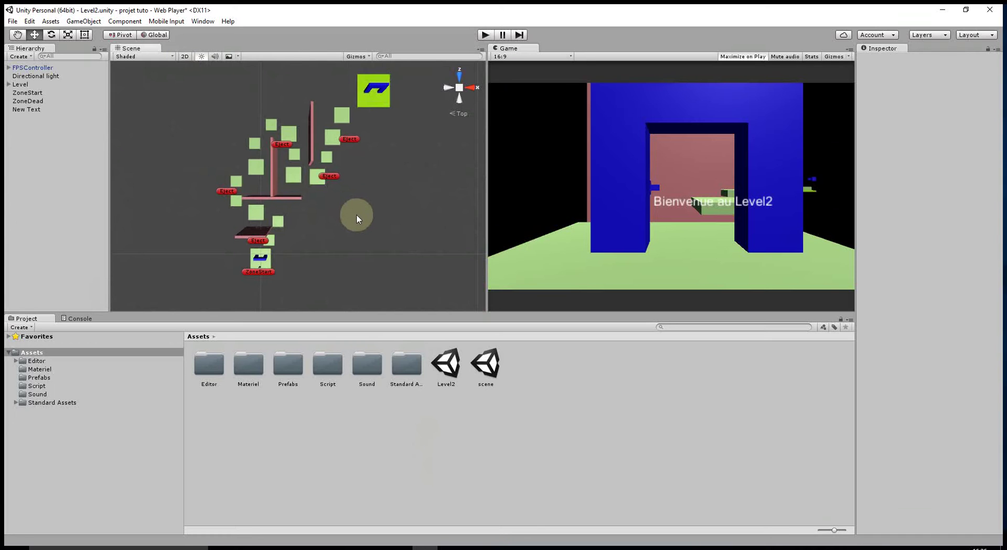
{"action": "scroll", "coordinate": [356, 214], "scroll_direction": "up", "scroll_amount": 1}
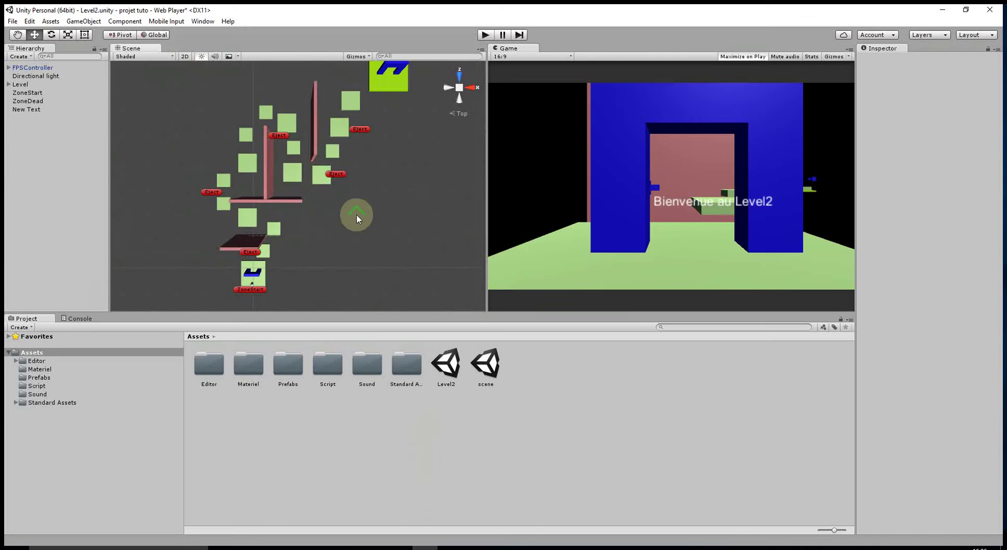
{"action": "scroll", "coordinate": [355, 214], "scroll_direction": "down", "scroll_amount": 1}
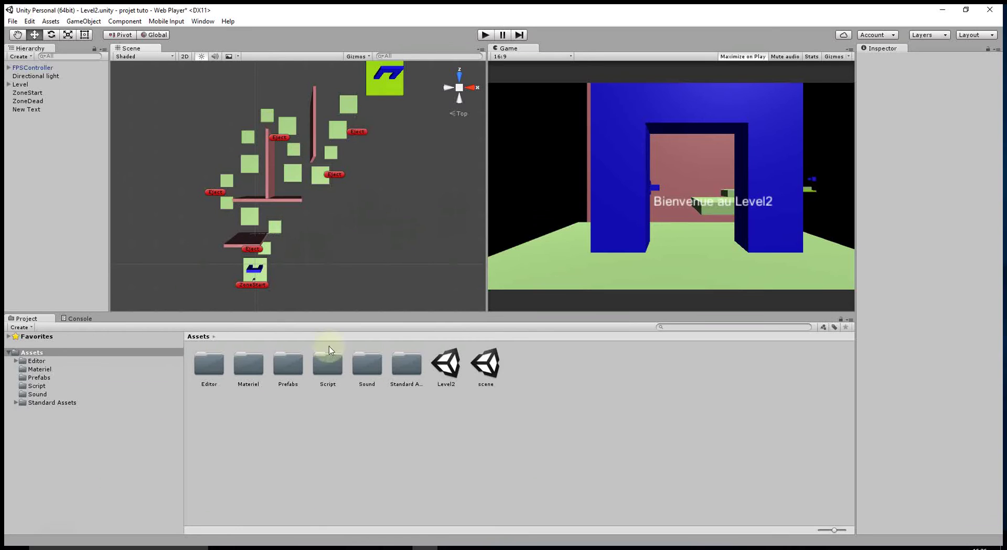
Save Level2, open scene.unity, and move its FPSController to the far arch platform at X 50, Z 69.2.
{"action": "double_click", "coordinate": [486, 373]}
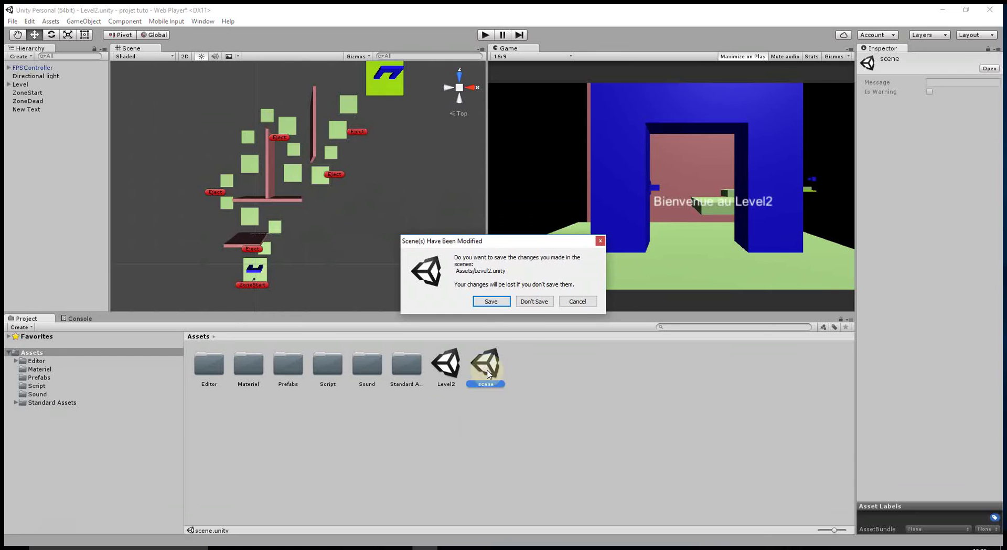
{"action": "left_click", "coordinate": [491, 301]}
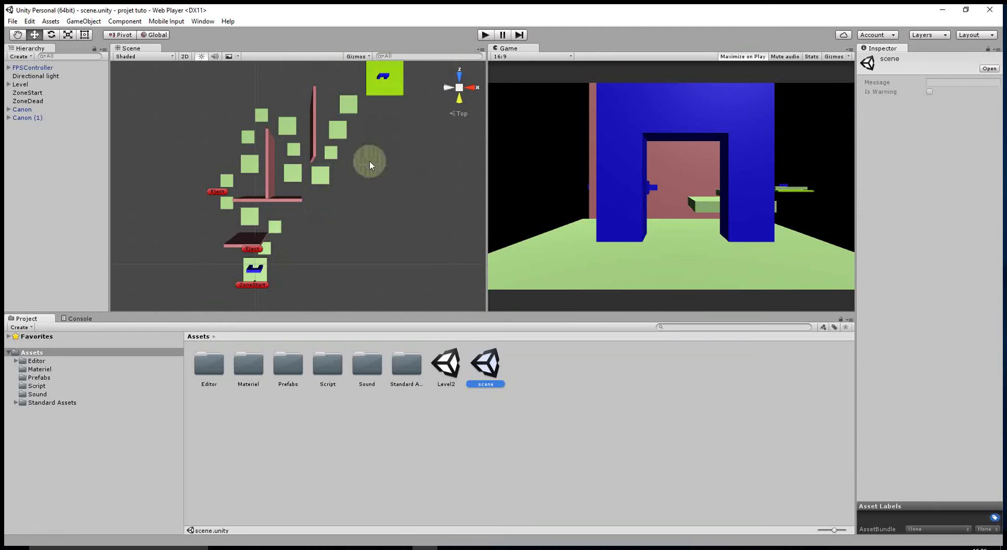
{"action": "left_click", "coordinate": [38, 69]}
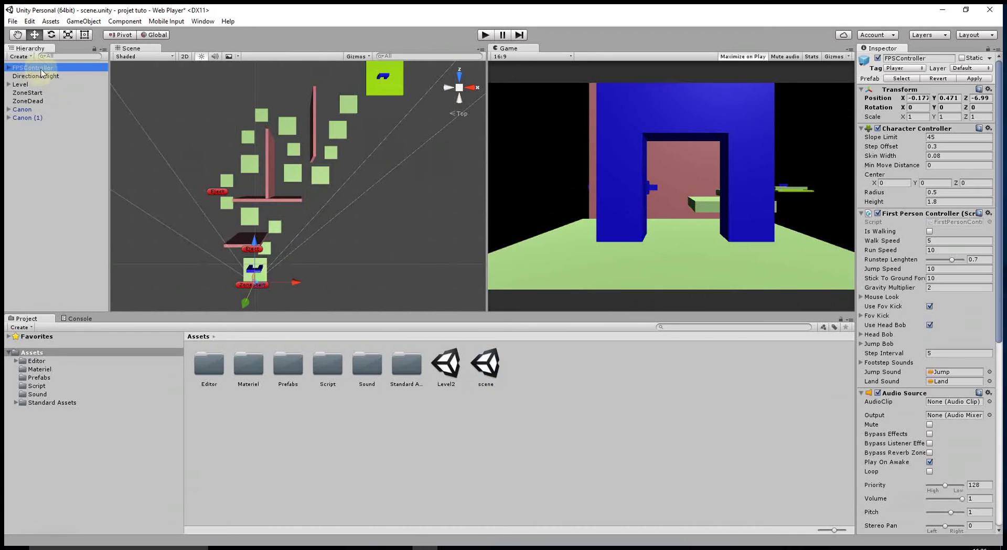
{"action": "left_click_drag", "start_coordinate": [253, 265], "coordinate": [256, 132]}
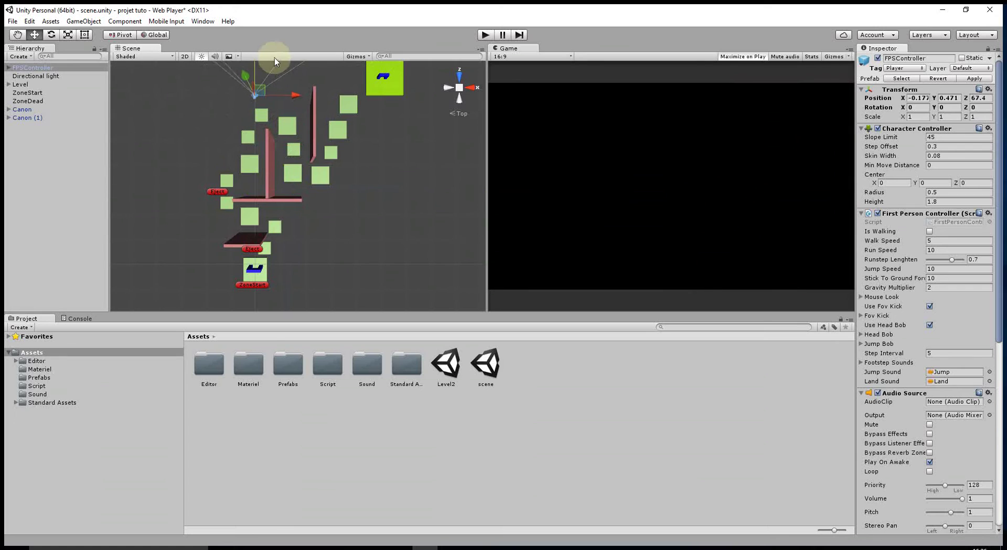
{"action": "left_click_drag", "start_coordinate": [271, 86], "coordinate": [423, 90]}
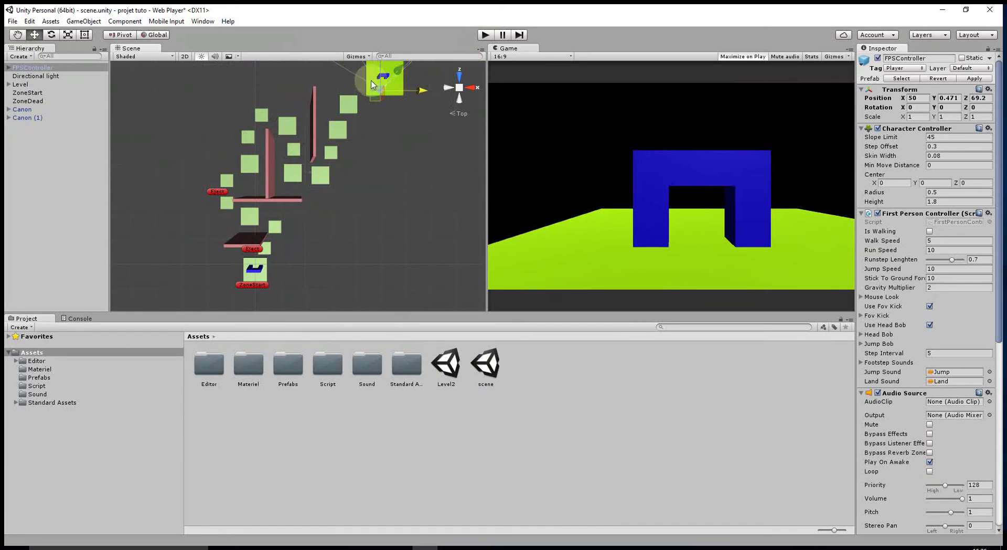
Select the Arche (1) arch and scale it up uniformly to 1.4723.
{"action": "double_click", "coordinate": [32, 68]}
{"action": "scroll", "coordinate": [292, 133], "scroll_direction": "down", "scroll_amount": 4}
{"action": "scroll", "coordinate": [313, 105], "scroll_direction": "down", "scroll_amount": 6}
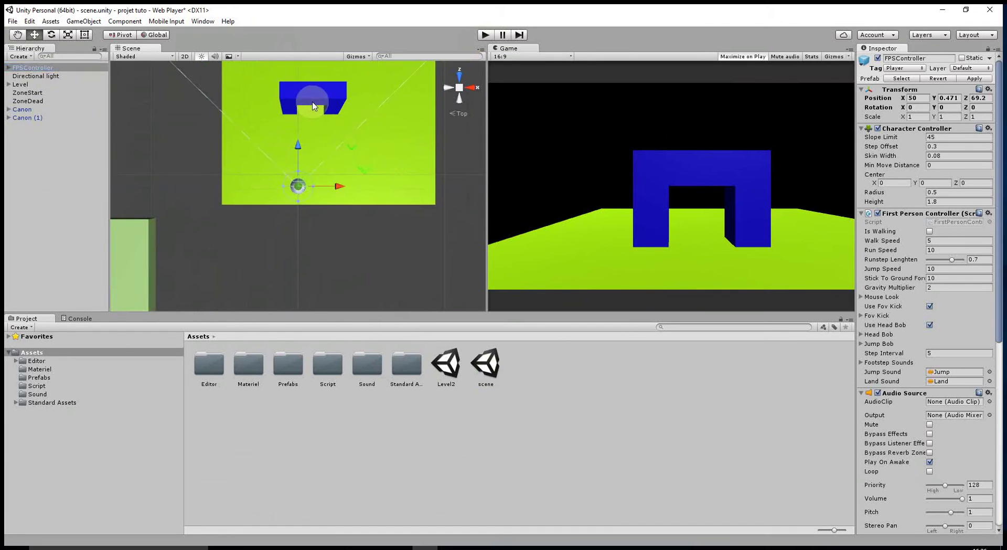
{"action": "left_click", "coordinate": [313, 106]}
{"action": "left_click", "coordinate": [68, 35]}
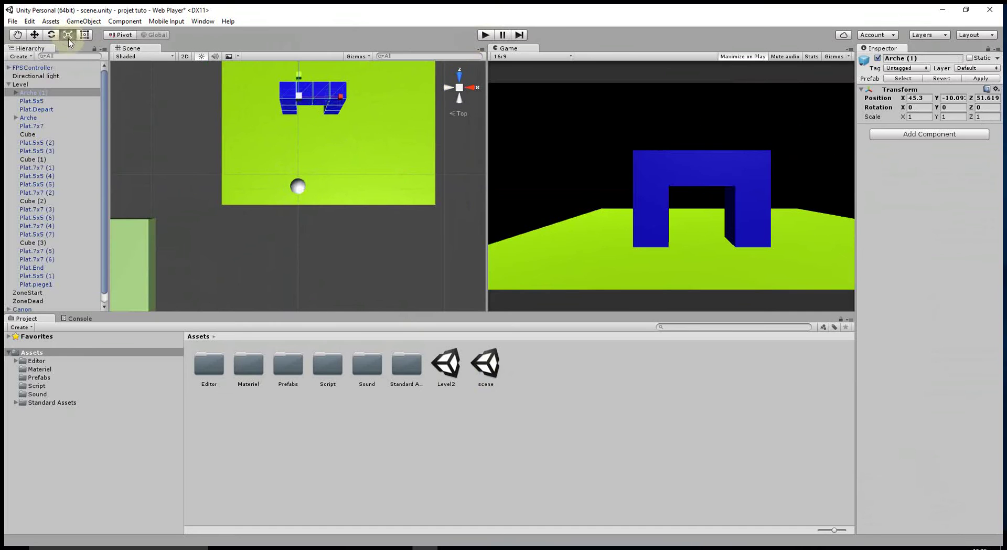
{"action": "left_click", "coordinate": [299, 99]}
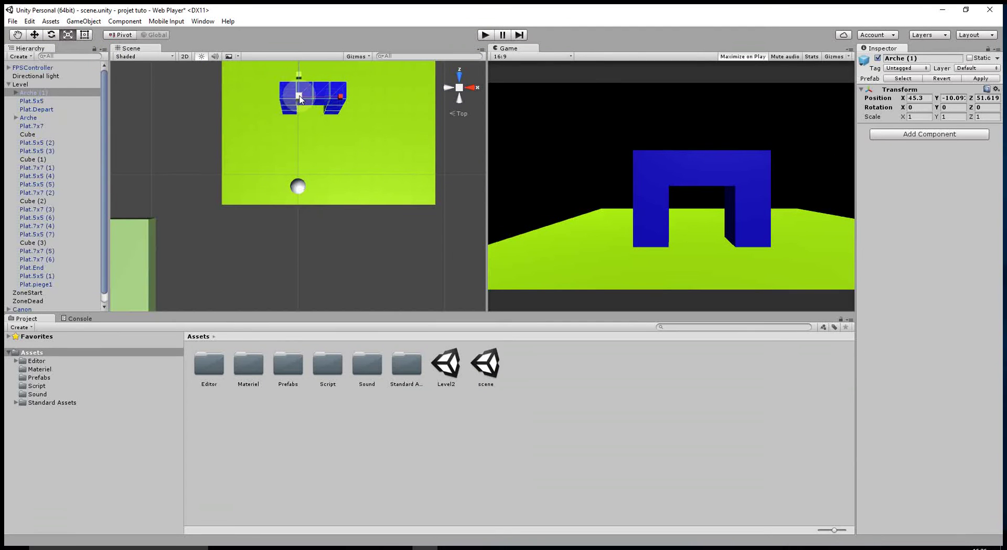
{"action": "left_click_drag", "start_coordinate": [300, 98], "coordinate": [304, 66]}
From the back view, raise Arche (1) to Position Y -8.8 and start play mode.
{"action": "left_click", "coordinate": [34, 35]}
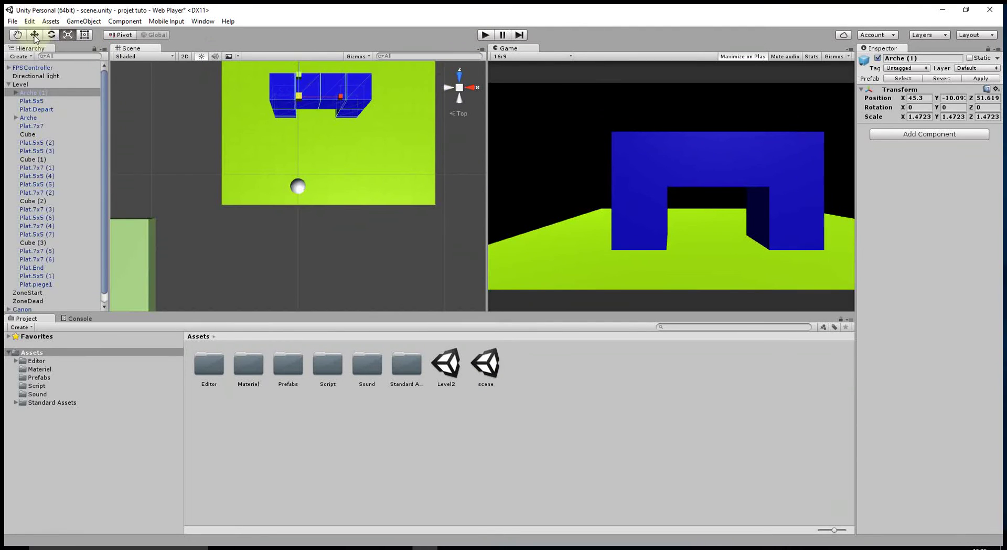
{"action": "left_click", "coordinate": [463, 105]}
{"action": "left_click_drag", "start_coordinate": [297, 132], "coordinate": [297, 120]}
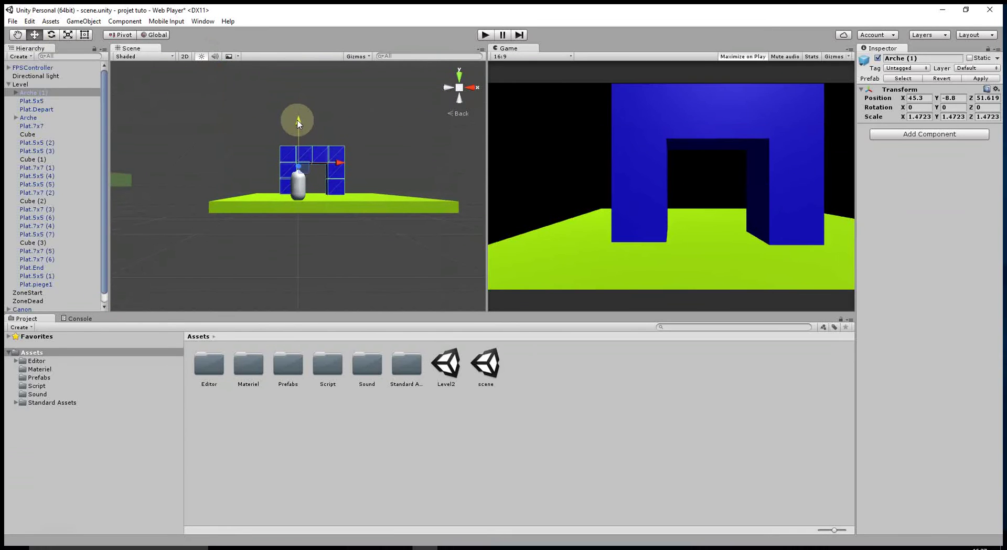
{"action": "left_click", "coordinate": [485, 35]}
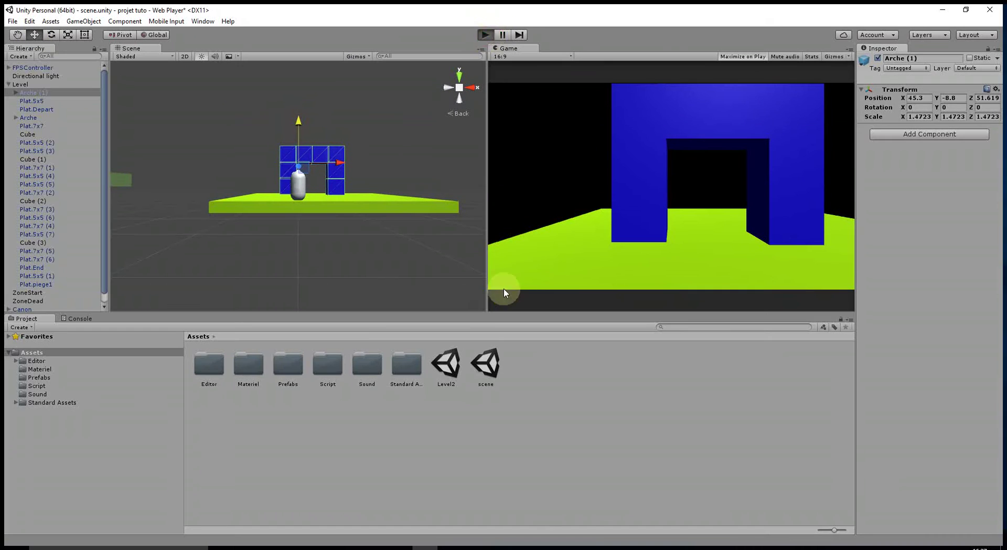
Walk the player forward with W through the enlarged blue arch, then stop the game.
{"action": "key", "text": "w"}
{"action": "key", "text": "w"}
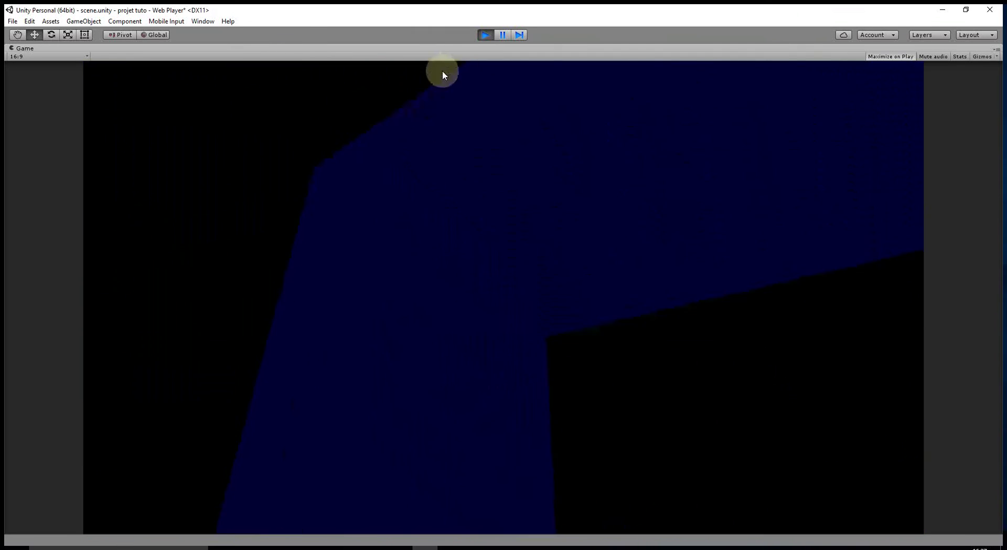
{"action": "left_click", "coordinate": [486, 34]}
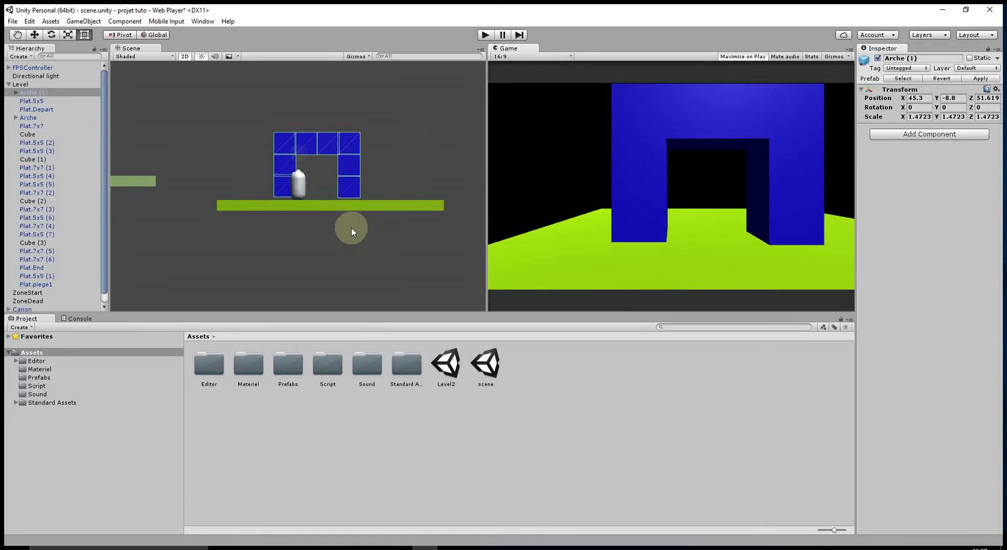
Collapse the Level group in the Hierarchy.
{"action": "scroll", "coordinate": [351, 227], "scroll_direction": "down", "scroll_amount": 2}
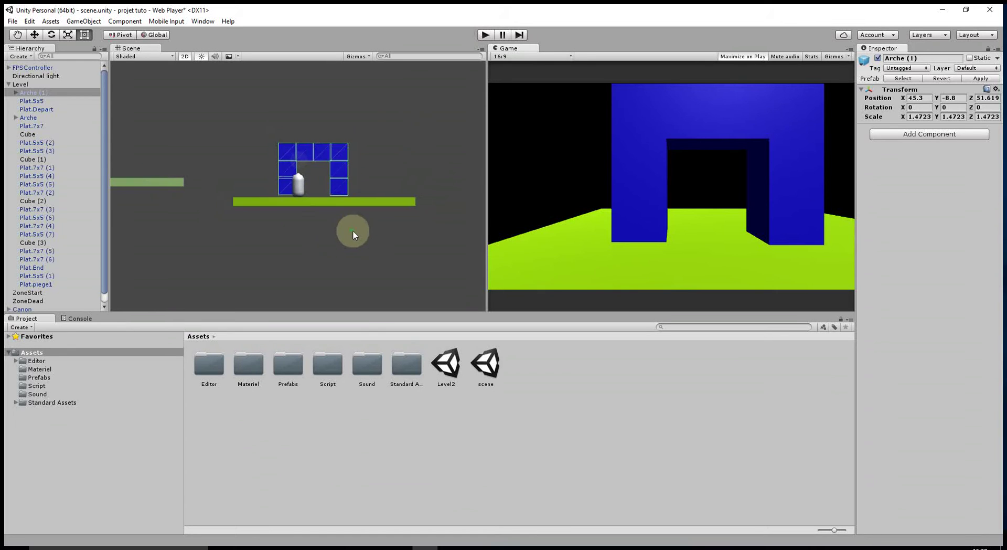
{"action": "left_click", "coordinate": [9, 84]}
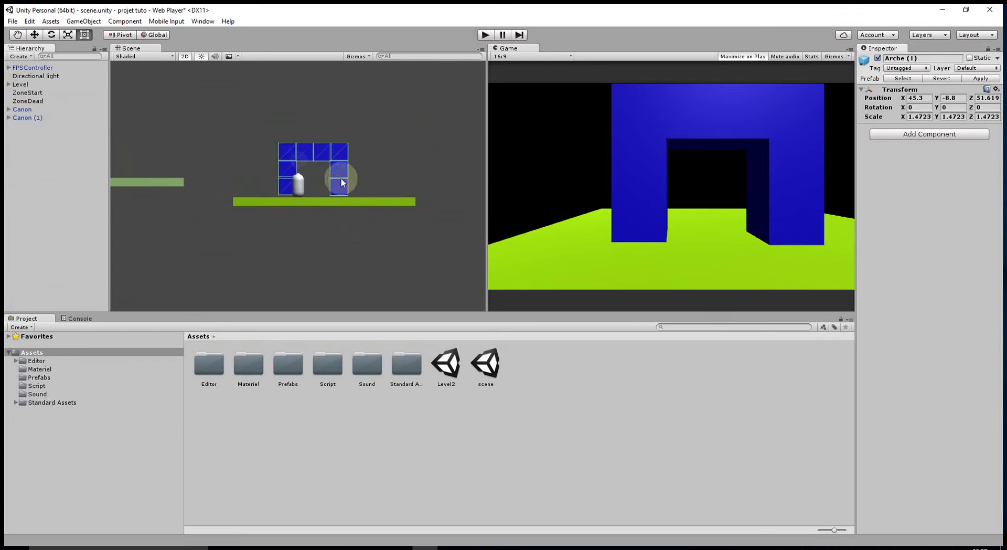
{"action": "scroll", "coordinate": [341, 176], "scroll_direction": "down", "scroll_amount": 2}
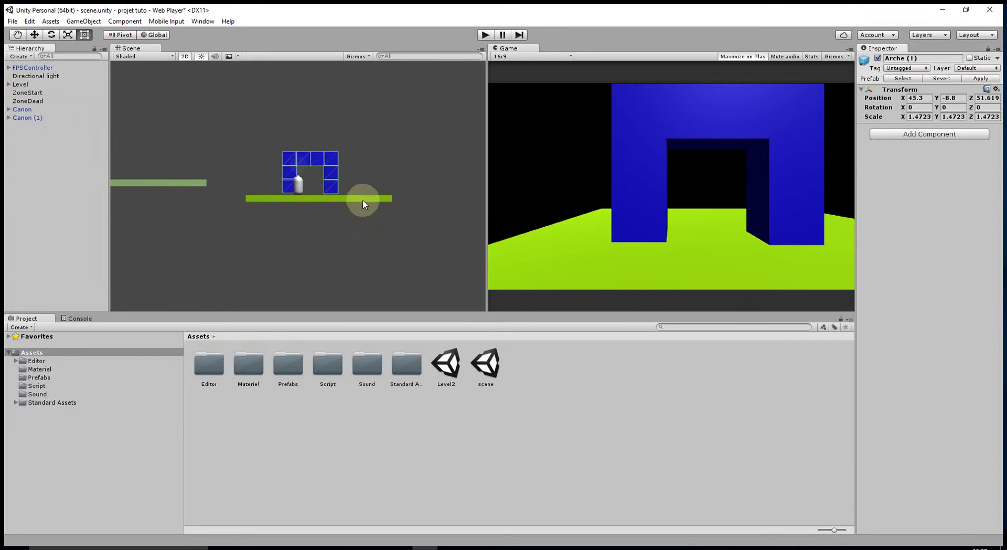
Turn off 2D mode and orbit the scene view to look at the arch over the platform.
{"action": "left_click", "coordinate": [185, 56]}
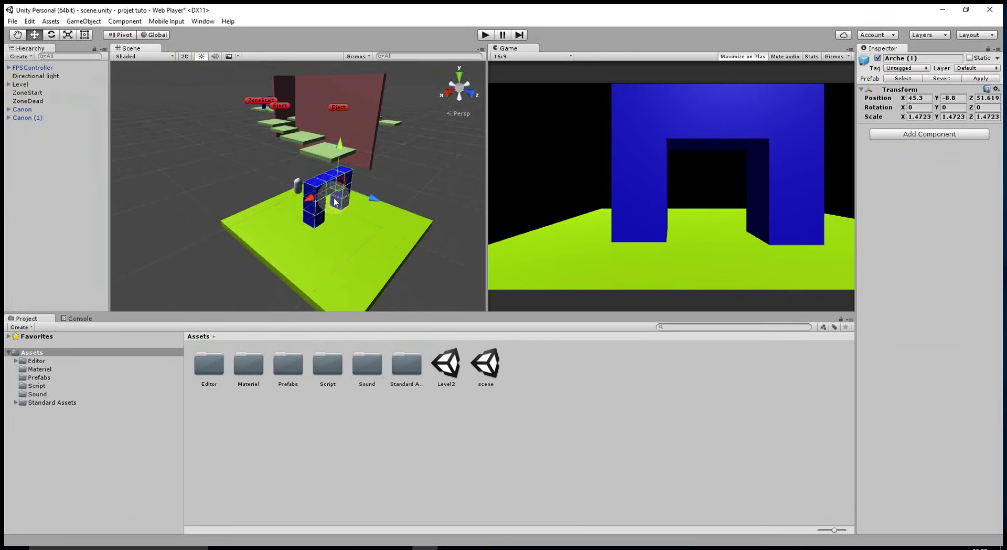
{"action": "left_click", "coordinate": [446, 97]}
{"action": "left_click", "coordinate": [449, 93]}
{"action": "left_click_drag", "start_coordinate": [345, 188], "coordinate": [399, 278], "text": "alt"}
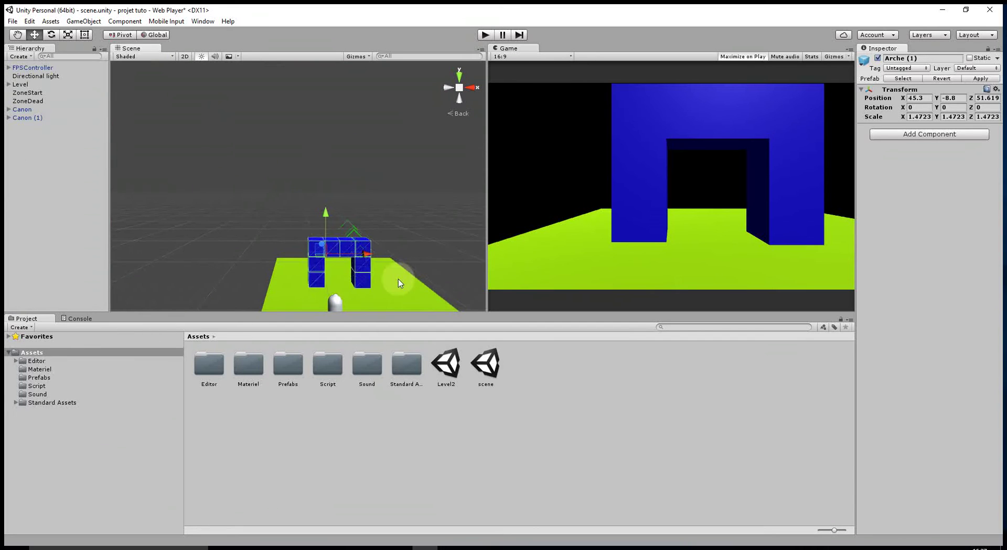
{"action": "left_click_drag", "start_coordinate": [399, 279], "coordinate": [373, 202], "text": "alt"}
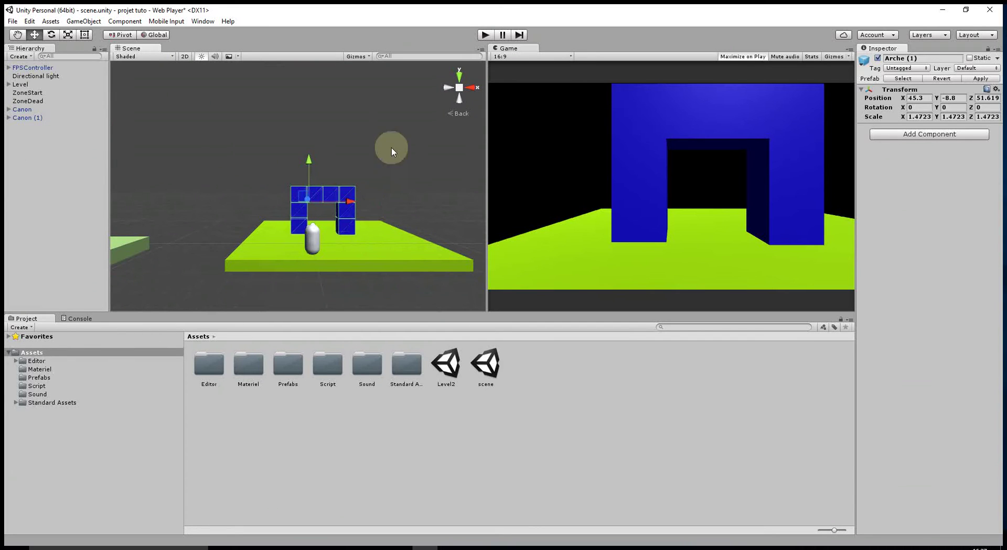
{"action": "left_click", "coordinate": [77, 22]}
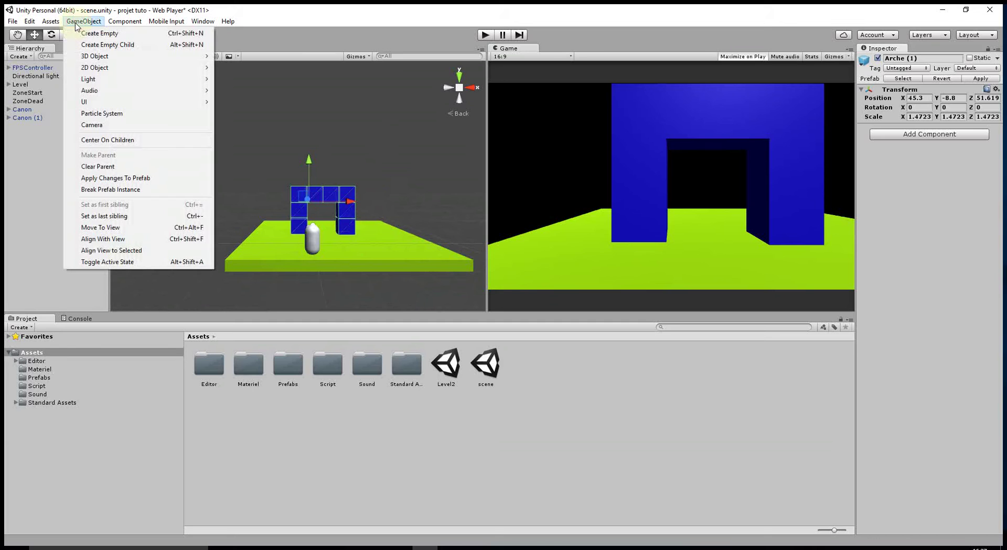
Create an empty GameObject and rename it EndZone.
{"action": "left_click", "coordinate": [19, 56]}
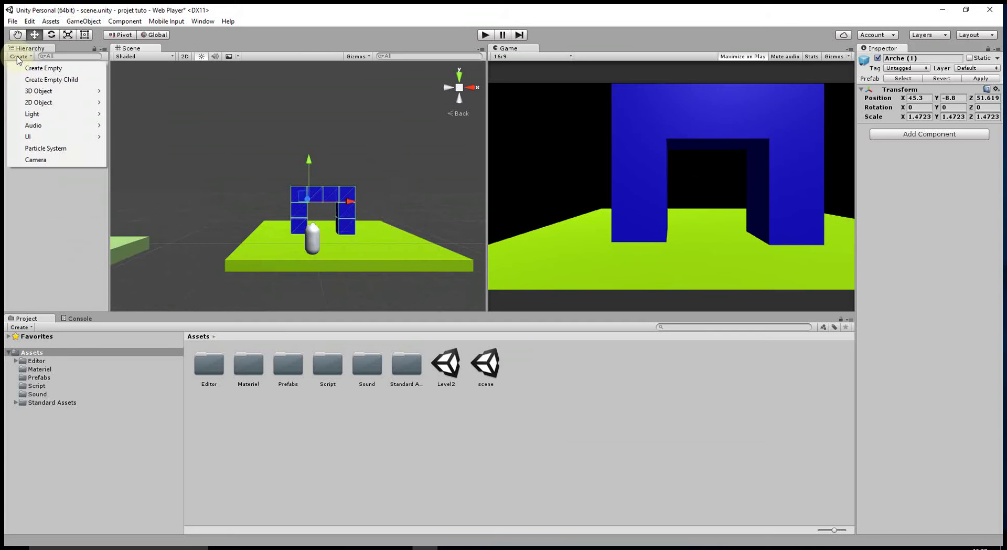
{"action": "left_click", "coordinate": [26, 68]}
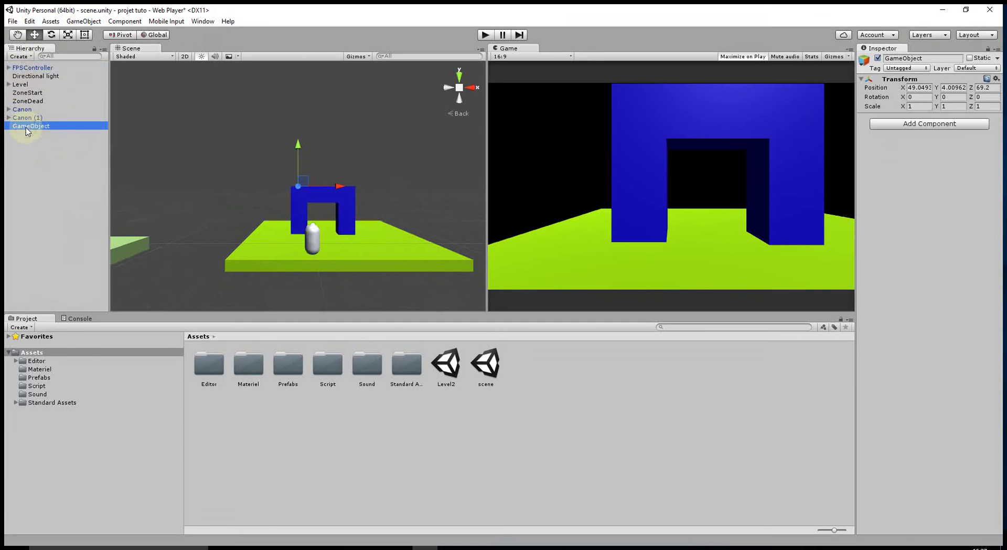
{"action": "right_click", "coordinate": [26, 130]}
{"action": "left_click", "coordinate": [55, 161]}
{"action": "type", "text": "Zone"}
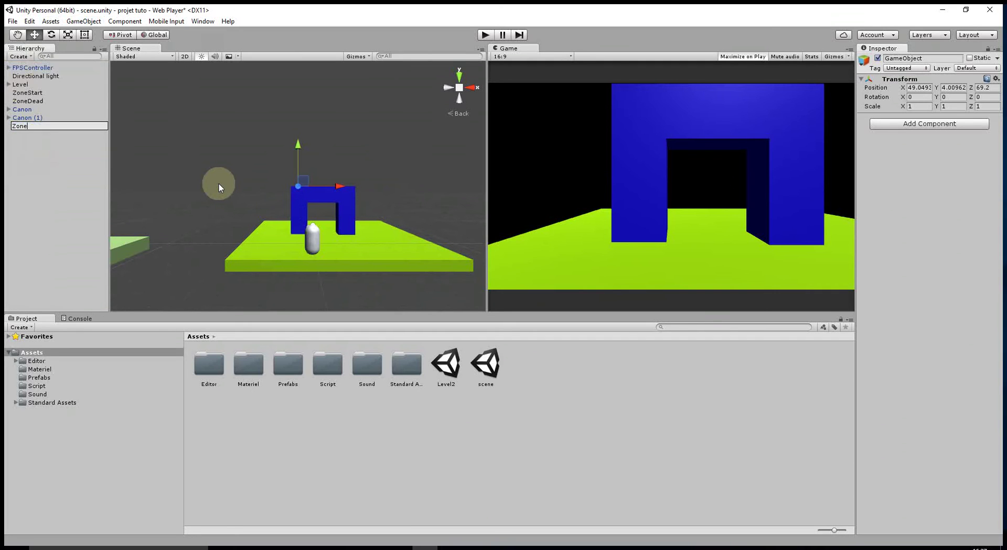
{"action": "key", "text": "BackSpace"}
{"action": "key", "text": "BackSpace"}
{"action": "key", "text": "BackSpace"}
{"action": "type", "text": "EndZone"}
{"action": "key", "text": "Return"}
Raise EndZone above the arch and add a Box Collider to it.
{"action": "left_click_drag", "start_coordinate": [297, 145], "coordinate": [299, 136]}
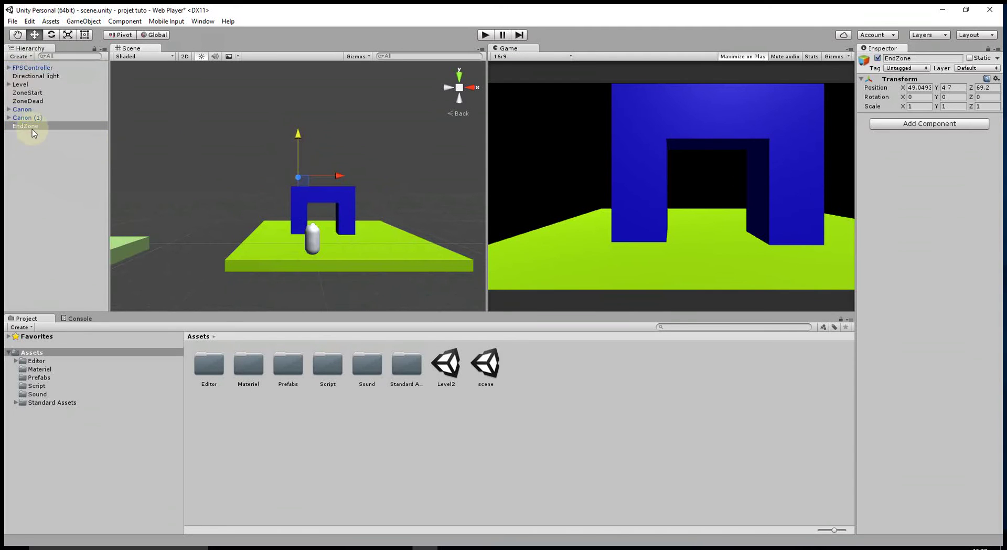
{"action": "left_click", "coordinate": [922, 127]}
{"action": "type", "text": "bo"}
{"action": "left_click", "coordinate": [913, 164]}
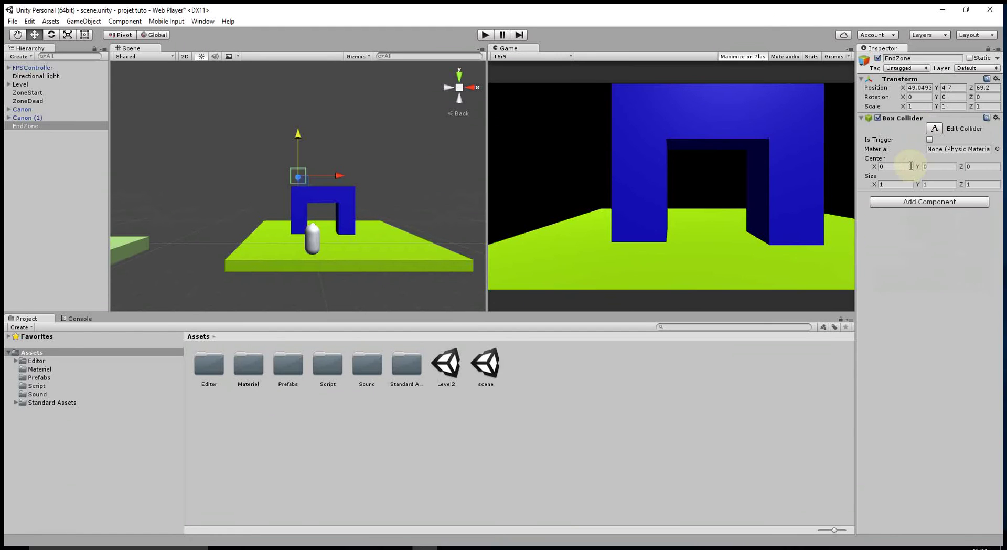
Make EndZone's Box Collider a trigger and stretch its bounds wider and down over the arch.
{"action": "left_click", "coordinate": [930, 139]}
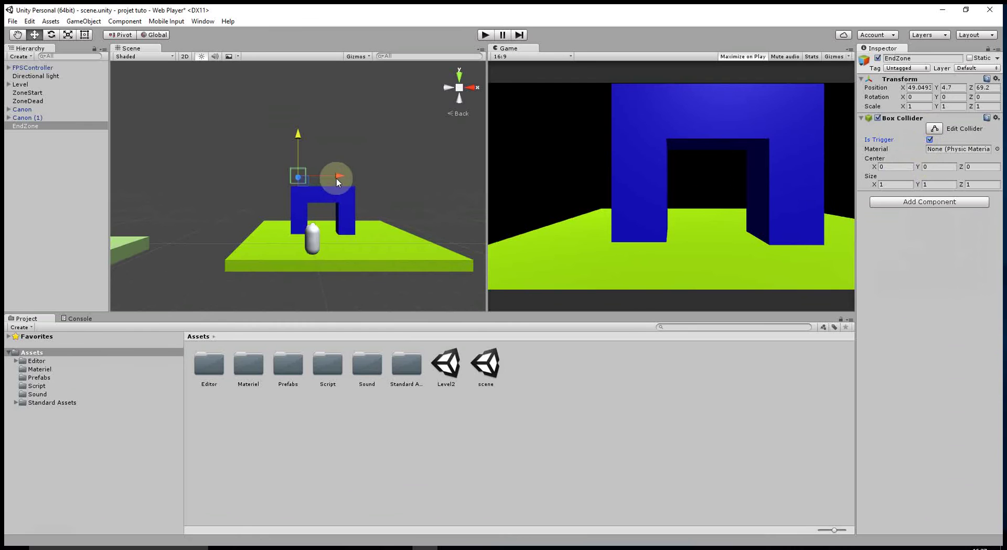
{"action": "left_click", "coordinate": [934, 128]}
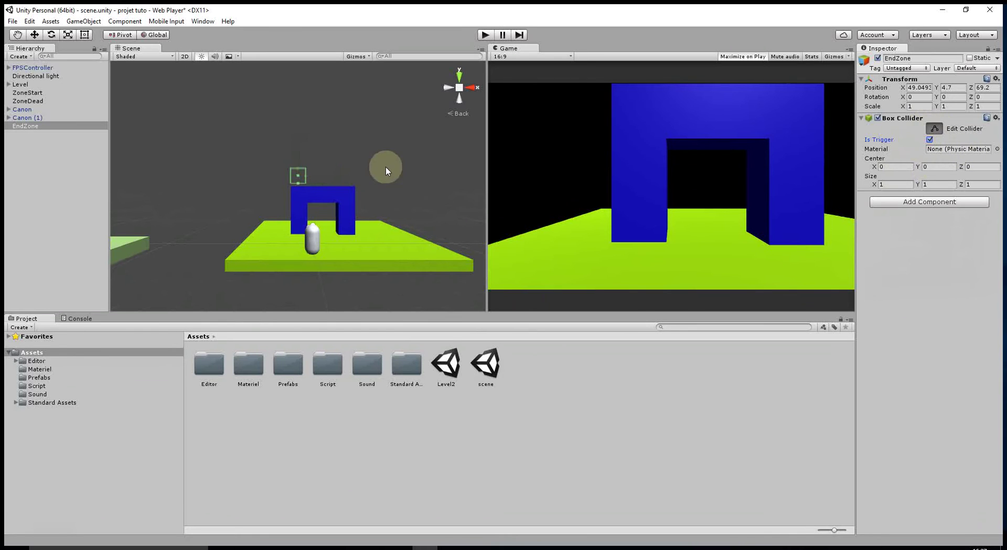
{"action": "left_click_drag", "start_coordinate": [307, 176], "coordinate": [335, 177]}
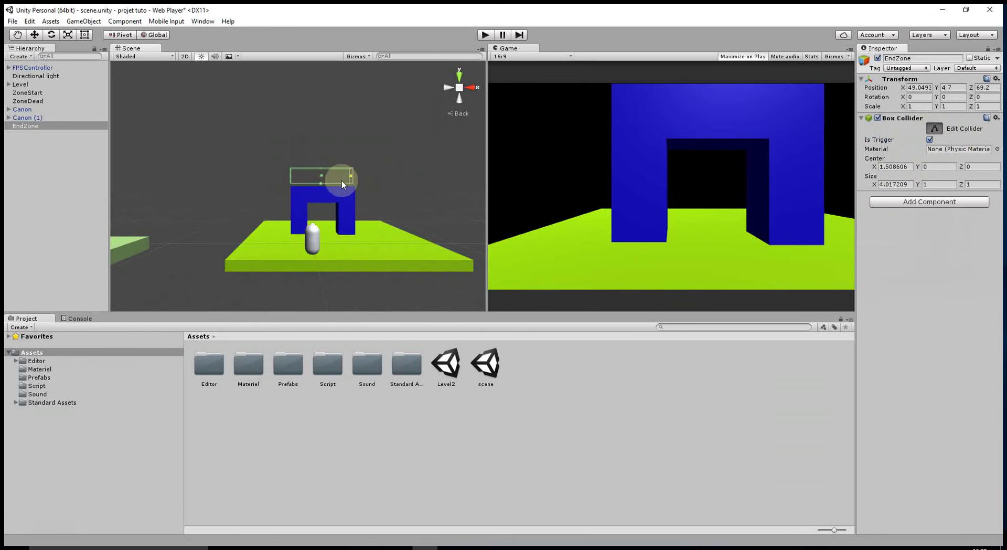
{"action": "left_click", "coordinate": [323, 184]}
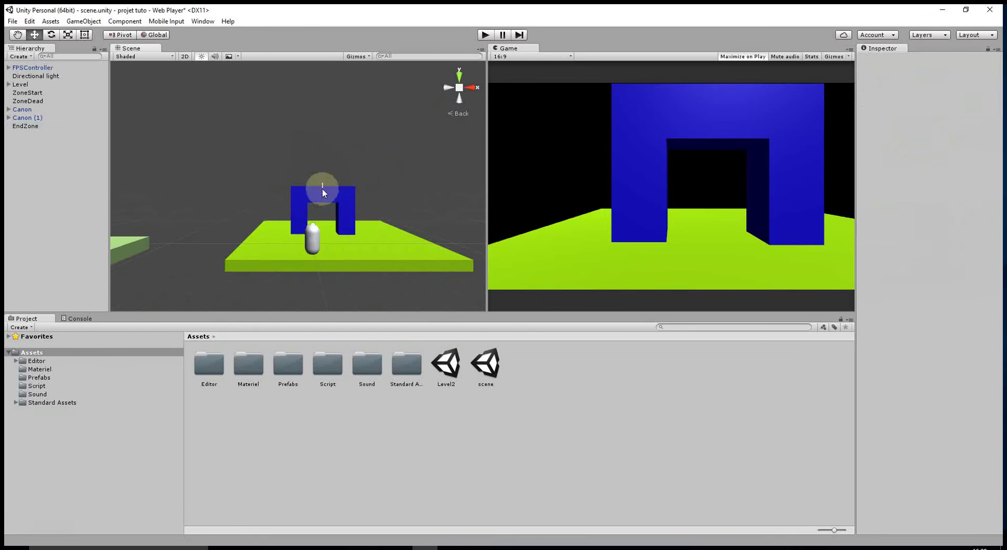
{"action": "left_click", "coordinate": [32, 126]}
{"action": "left_click", "coordinate": [940, 128]}
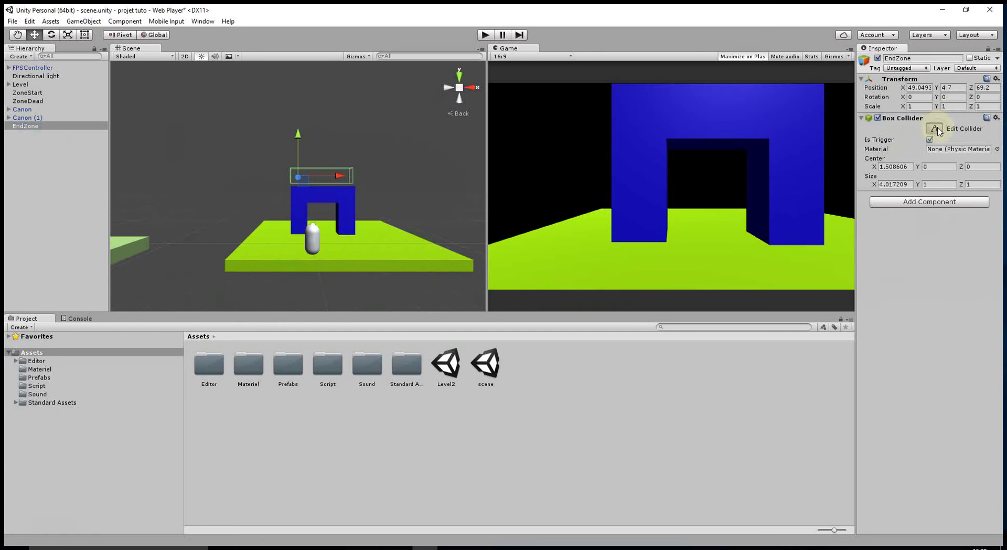
{"action": "left_click_drag", "start_coordinate": [320, 184], "coordinate": [321, 231]}
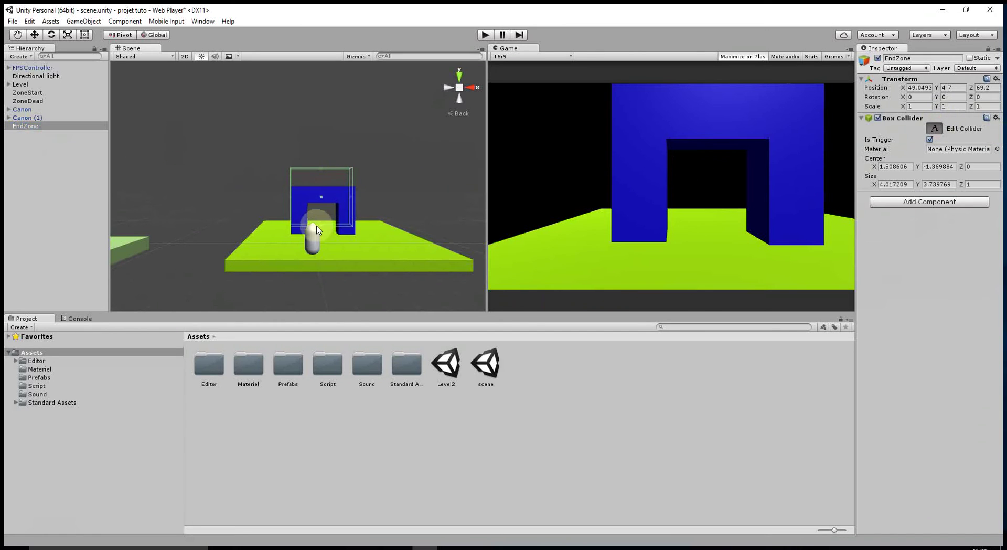
Move EndZone to about X 49.22, Y 3.25, Z 74.57 using side and back views.
{"action": "left_click", "coordinate": [34, 35]}
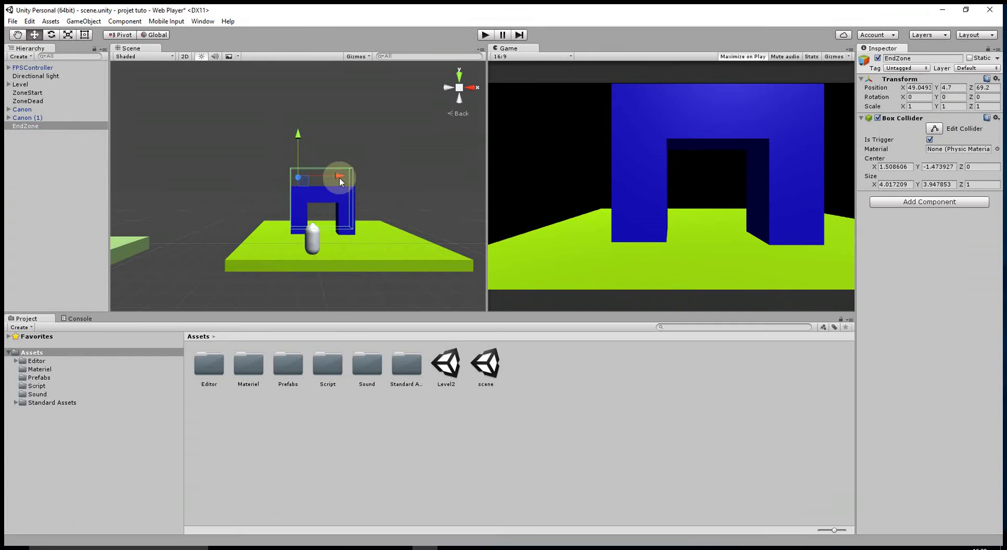
{"action": "left_click_drag", "start_coordinate": [338, 174], "coordinate": [341, 175]}
{"action": "left_click_drag", "start_coordinate": [303, 135], "coordinate": [305, 142]}
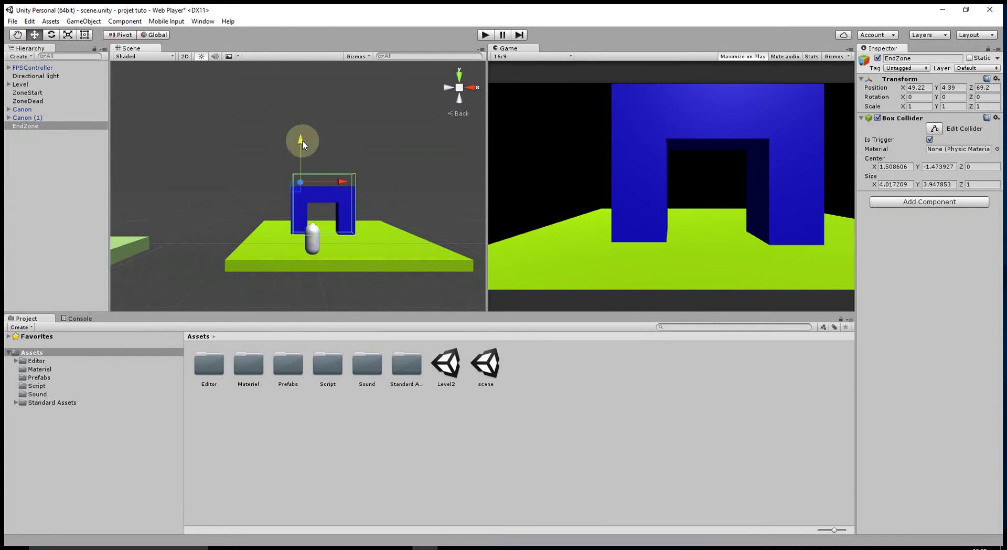
{"action": "left_click", "coordinate": [447, 87]}
{"action": "left_click_drag", "start_coordinate": [260, 182], "coordinate": [181, 185]}
{"action": "left_click_drag", "start_coordinate": [219, 147], "coordinate": [217, 156]}
{"action": "left_click", "coordinate": [586, 84]}
{"action": "left_click", "coordinate": [474, 87]}
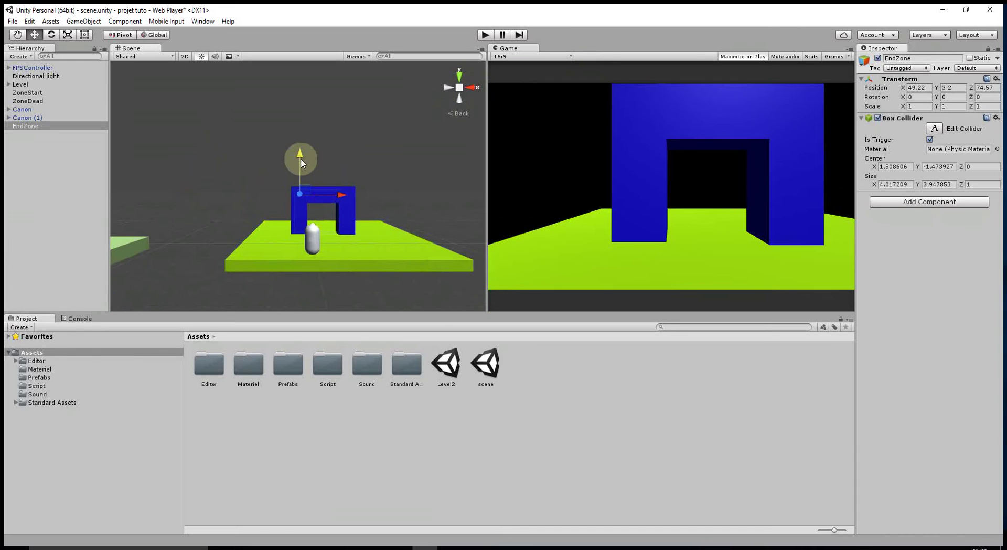
{"action": "left_click_drag", "start_coordinate": [301, 158], "coordinate": [302, 162]}
{"action": "left_click", "coordinate": [520, 160]}
Create a new C# script named EndZone in the Script folder.
{"action": "double_click", "coordinate": [328, 363]}
{"action": "right_click", "coordinate": [350, 428]}
{"action": "mouse_move", "coordinate": [383, 238]}
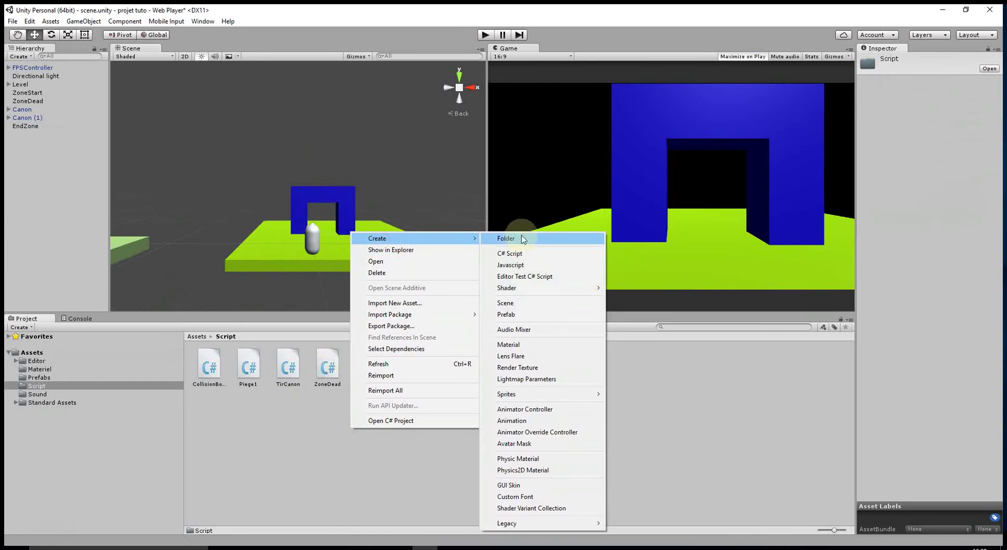
{"action": "left_click", "coordinate": [505, 253]}
{"action": "type", "text": "En"}
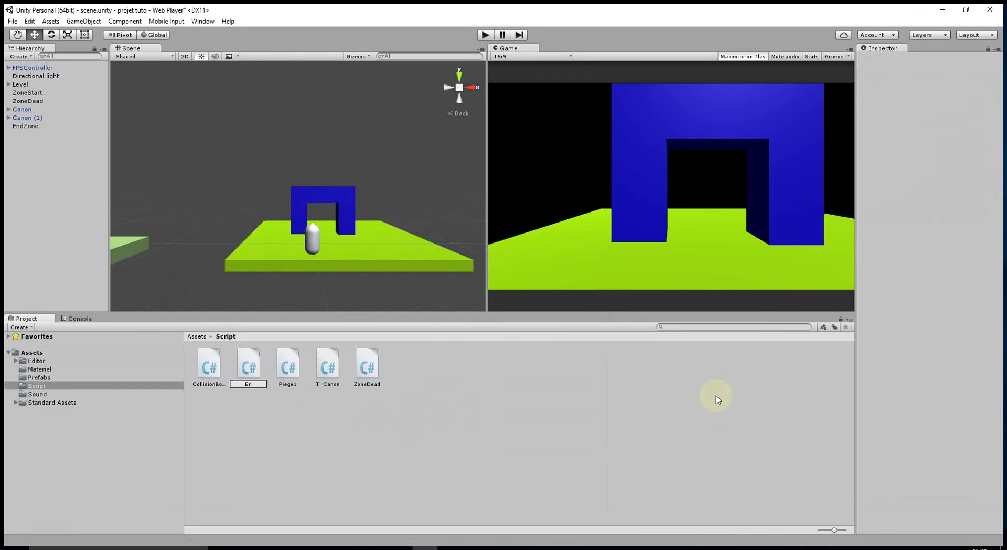
{"action": "type", "text": "dZone"}
{"action": "key", "text": "Return"}
{"action": "key", "text": "BackSpace"}
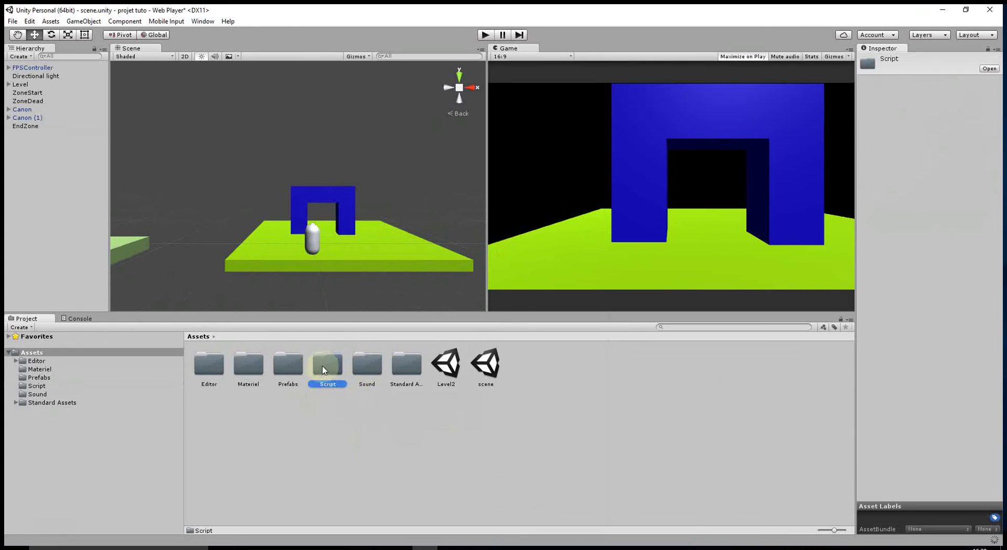
Attach the EndZone script to the EndZone object and open it for editing.
{"action": "double_click", "coordinate": [323, 370]}
{"action": "mouse_move", "coordinate": [249, 367]}
{"action": "left_mouse_down"}
{"action": "mouse_move", "coordinate": [205, 379]}
{"action": "mouse_move", "coordinate": [23, 135]}
{"action": "left_mouse_up"}
{"action": "left_click_drag", "start_coordinate": [24, 129], "coordinate": [24, 129]}
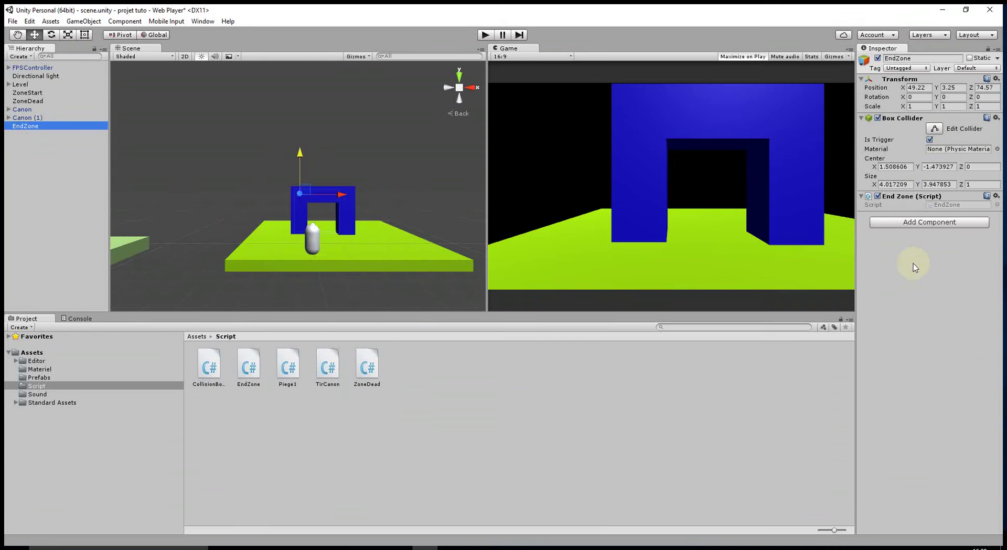
{"action": "double_click", "coordinate": [248, 367]}
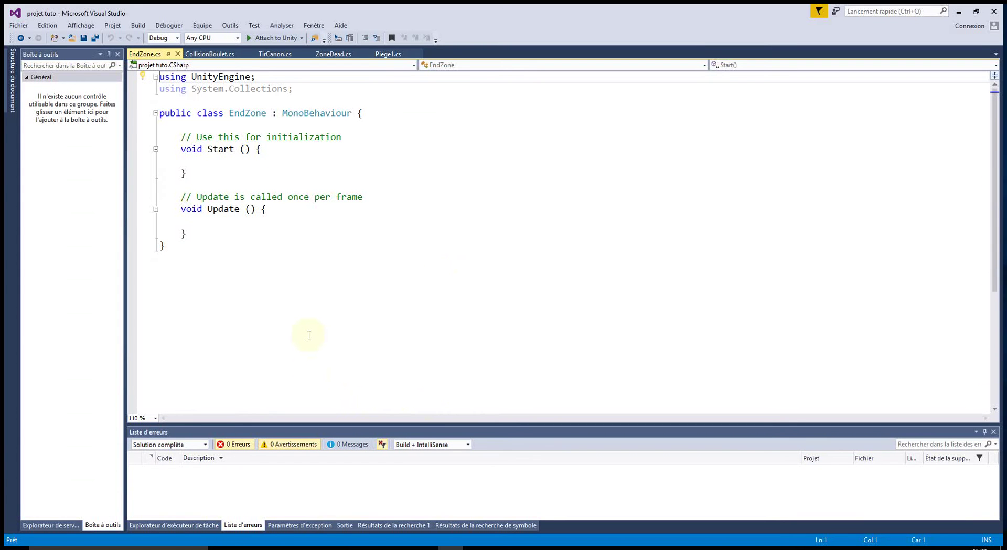
Replace the default Start and Update methods with 'void OnTriggerEnter(collide'.
{"action": "left_click_drag", "start_coordinate": [178, 137], "coordinate": [238, 231]}
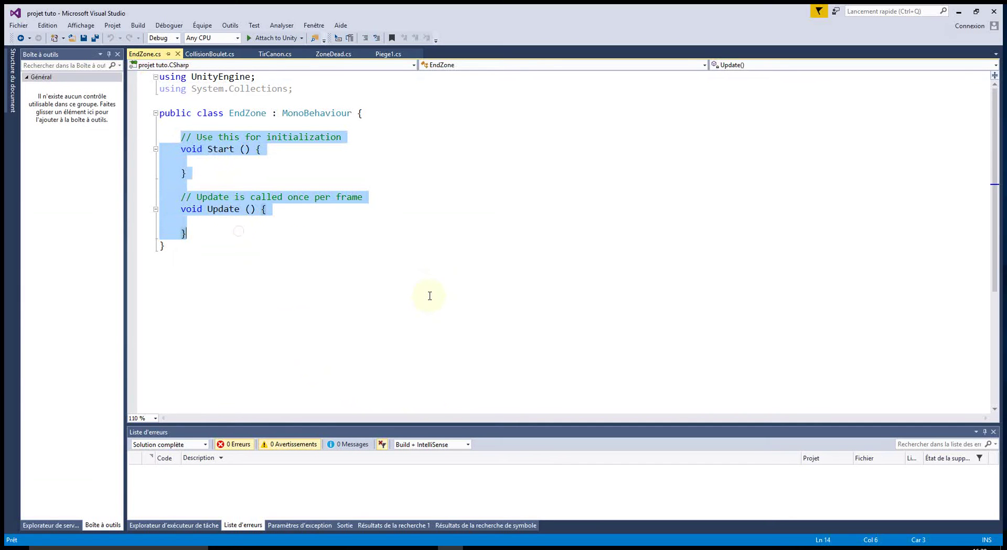
{"action": "type", "text": "void On"}
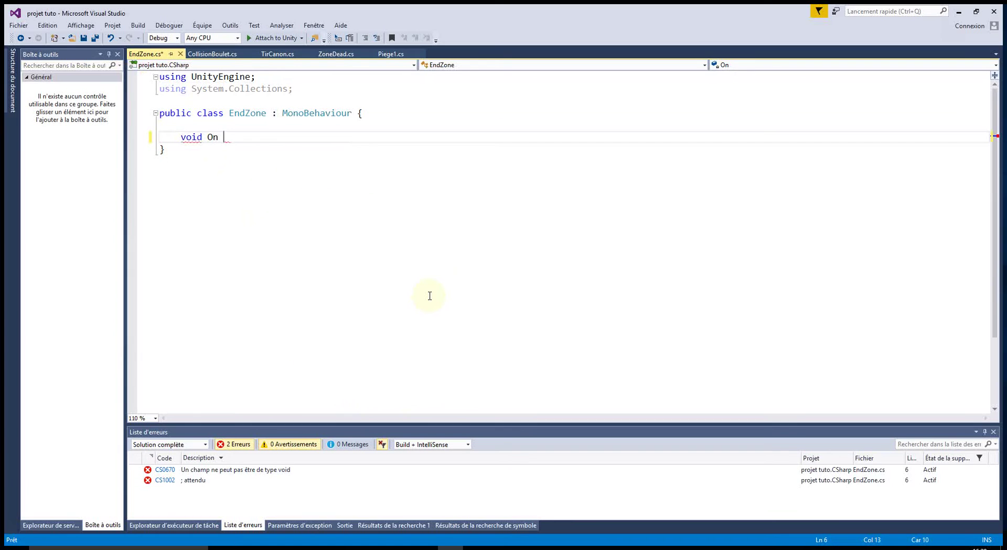
{"action": "type", "text": "TriggerEnter"}
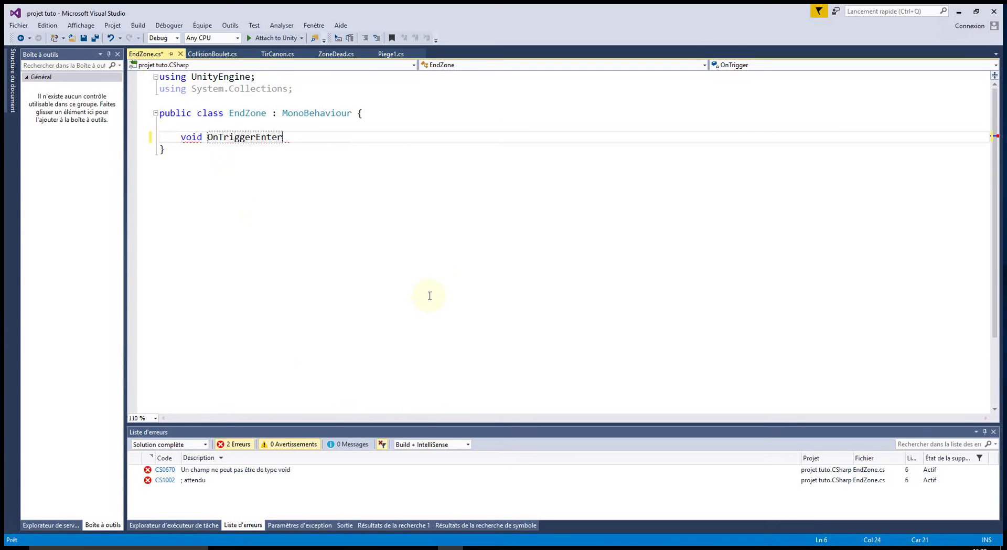
{"action": "type", "text": "(collide"}
Complete OnTriggerEnter(Collider Other) with an if check for Other.gameObject.tag == "Player".
{"action": "key", "text": "Tab"}
{"action": "type", "text": "Other)"}
{"action": "key", "text": "Return"}
{"action": "type", "text": "{"}
{"action": "key", "text": "Return"}
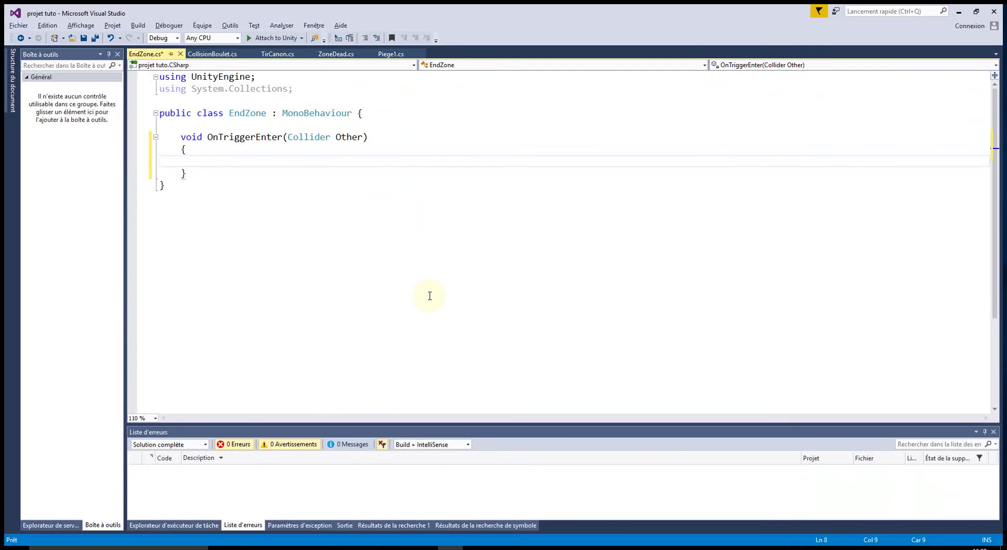
{"action": "type", "text": "if(Oth"}
{"action": "key", "text": "Tab"}
{"action": "type", "text": ".ga"}
{"action": "key", "text": "Tab"}
{"action": "type", "text": ".tag"}
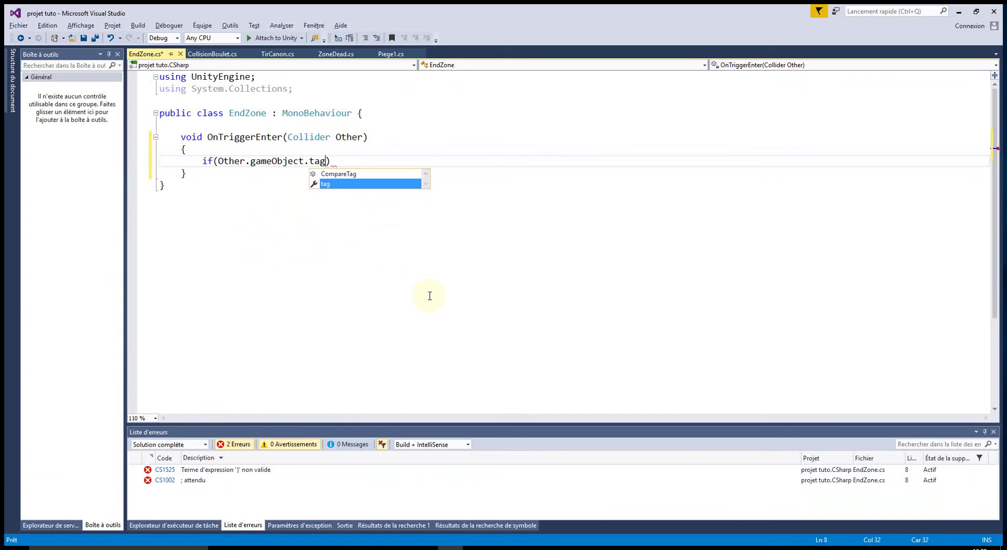
{"action": "type", "text": "==\"Player"}
Open the if block and add the comment 'a gagné'.
{"action": "key", "text": "Return"}
{"action": "type", "text": "{"}
{"action": "key", "text": "Return"}
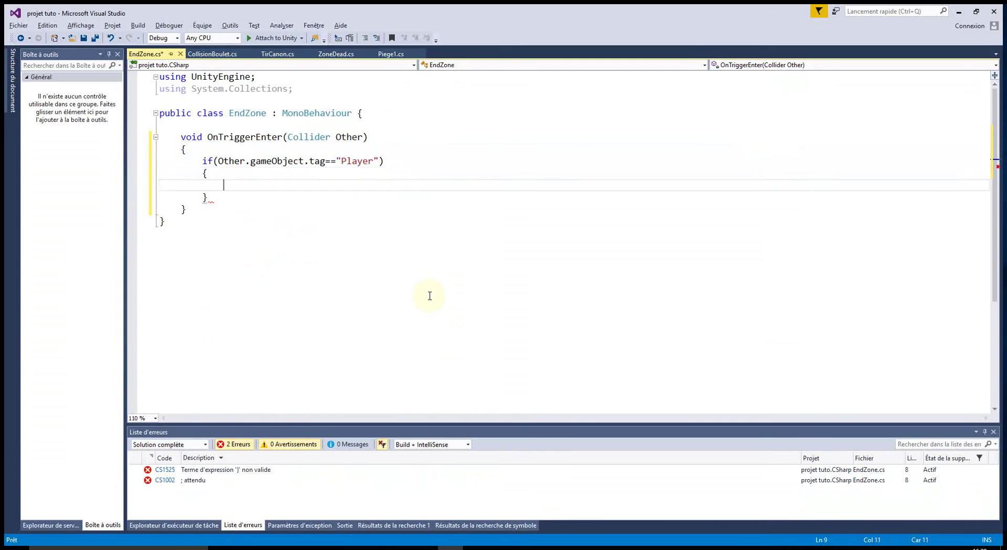
{"action": "type", "text": "//"}
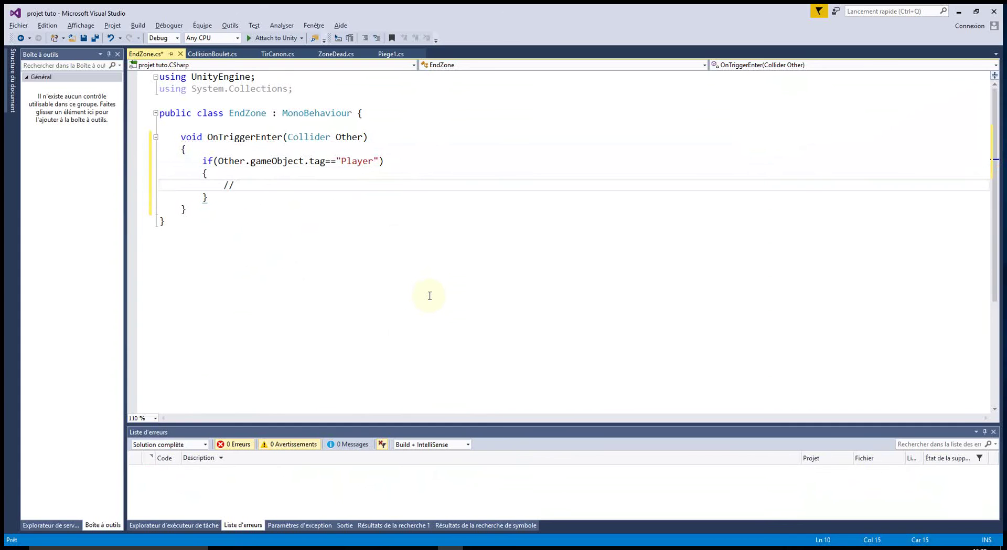
{"action": "type", "text": "appa"}
{"action": "key", "text": "BackSpace"}
{"action": "key", "text": "BackSpace"}
{"action": "key", "text": "BackSpace"}
{"action": "key", "text": "BackSpace"}
{"action": "type", "text": "a gagné"}
{"action": "key", "text": "Return"}
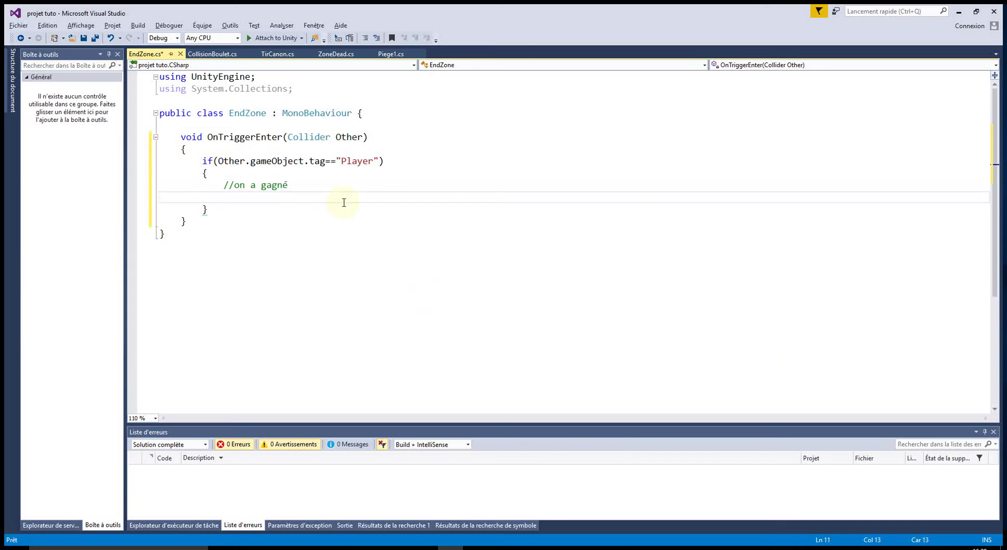
Add the statement Application.LoadLevel("Level2"); inside the if block.
{"action": "type", "text": "Application"}
{"action": "key", "text": "Escape"}
{"action": "type", "text": ".lo"}
{"action": "key", "text": "Down"}
{"action": "key", "text": "Down"}
{"action": "key", "text": "Tab"}
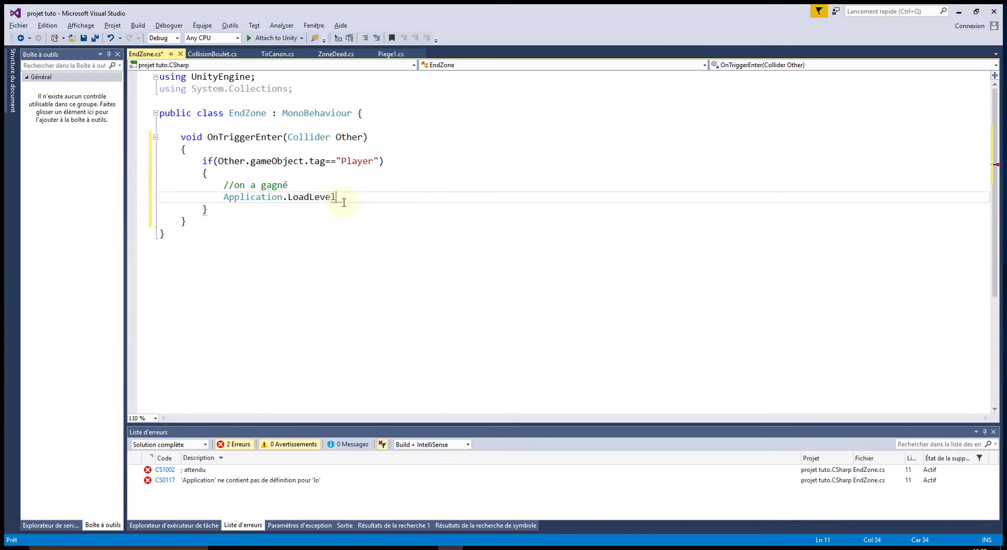
{"action": "type", "text": "(\""}
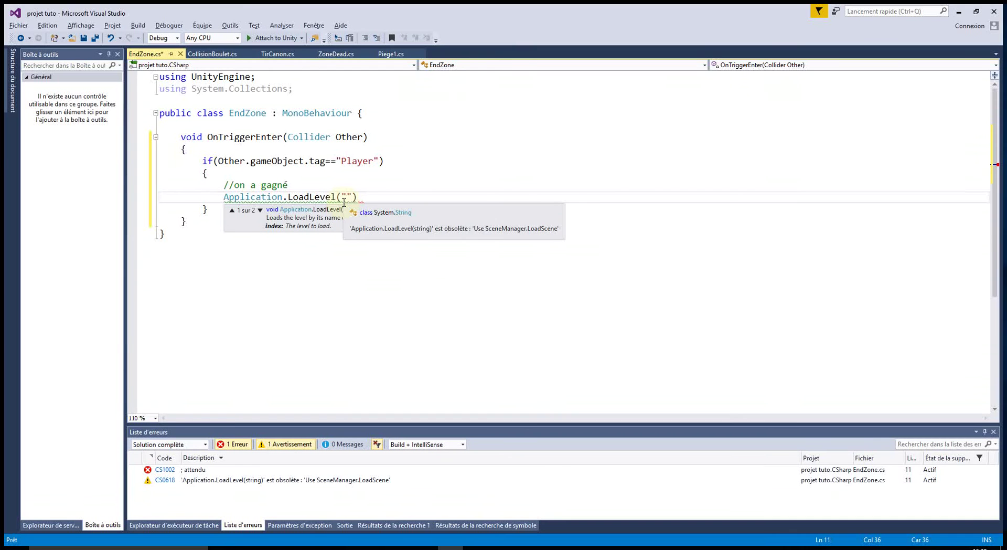
{"action": "type", "text": "Level2\");"}
{"action": "key", "text": "Return"}
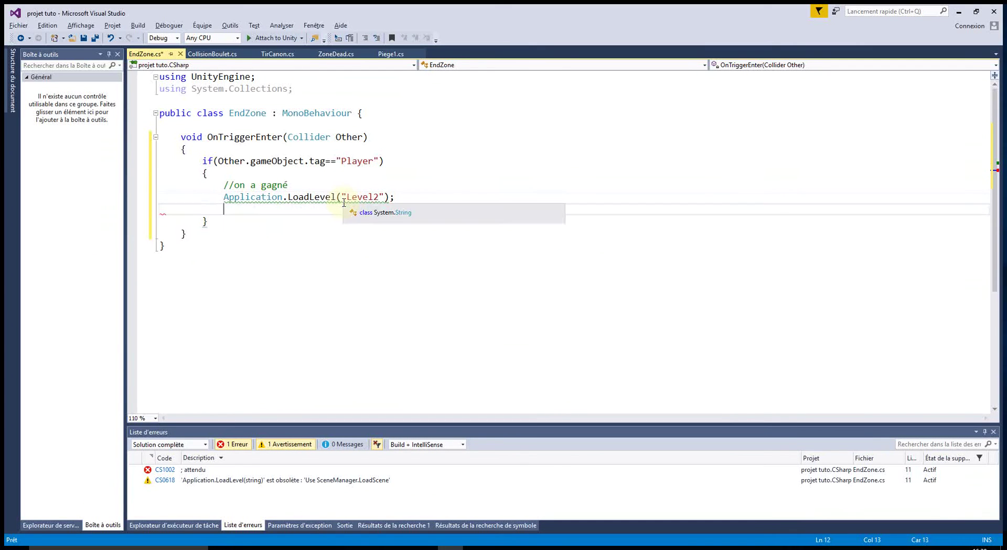
{"action": "left_click", "coordinate": [311, 311]}
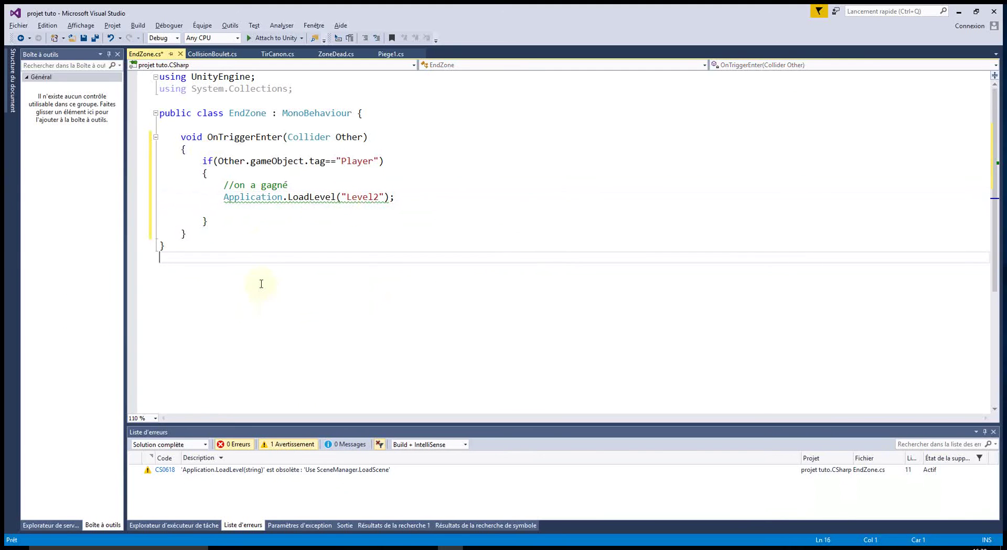
{"action": "mouse_move", "coordinate": [283, 197]}
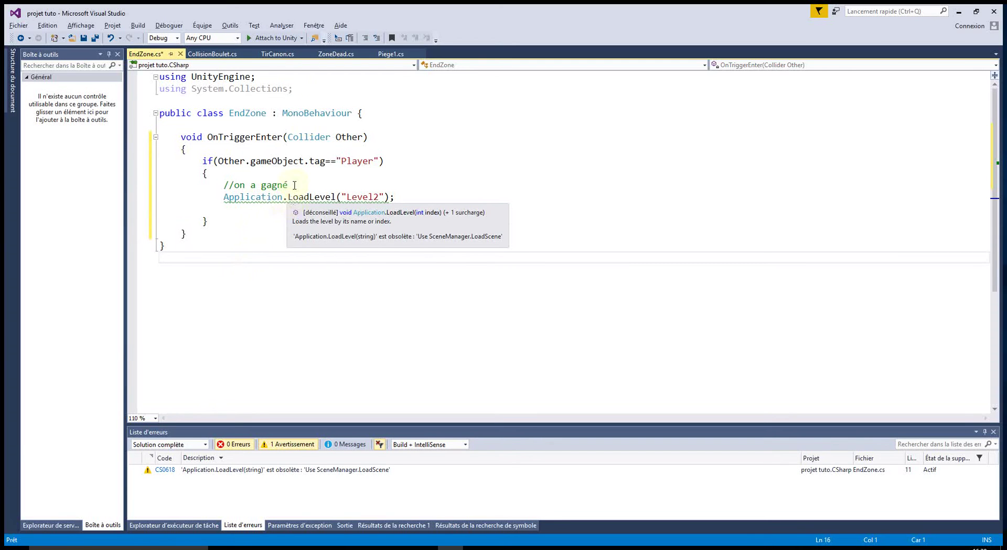
{"action": "left_click", "coordinate": [206, 100]}
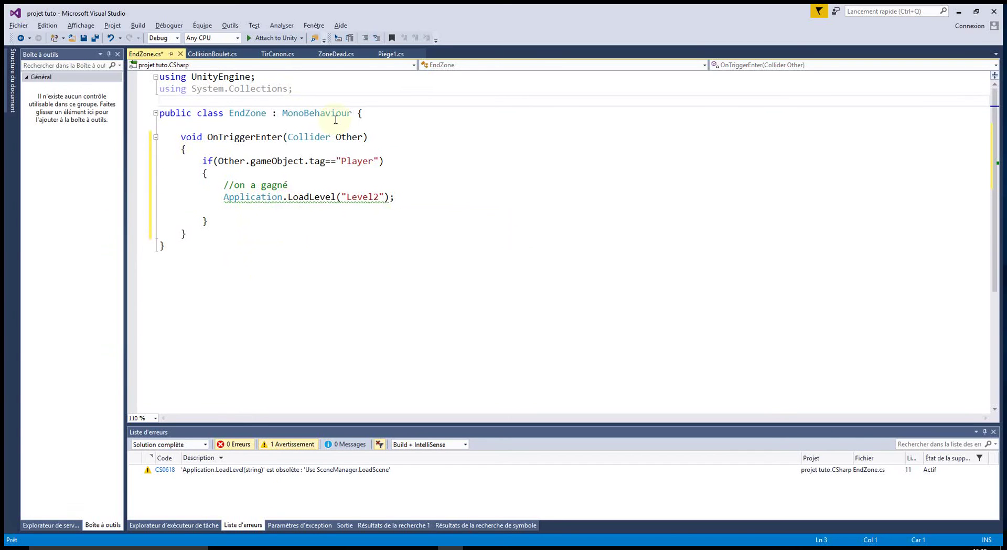
Add the directive 'using UnityEngine.SceneManagement;' below the existing using statements.
{"action": "key", "text": "Return"}
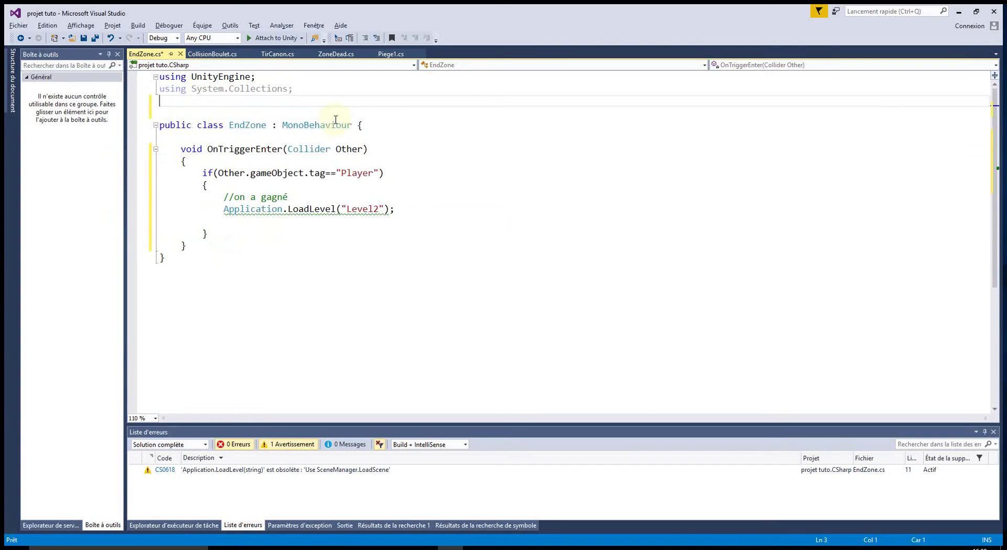
{"action": "type", "text": "using "}
{"action": "type", "text": "Uni"}
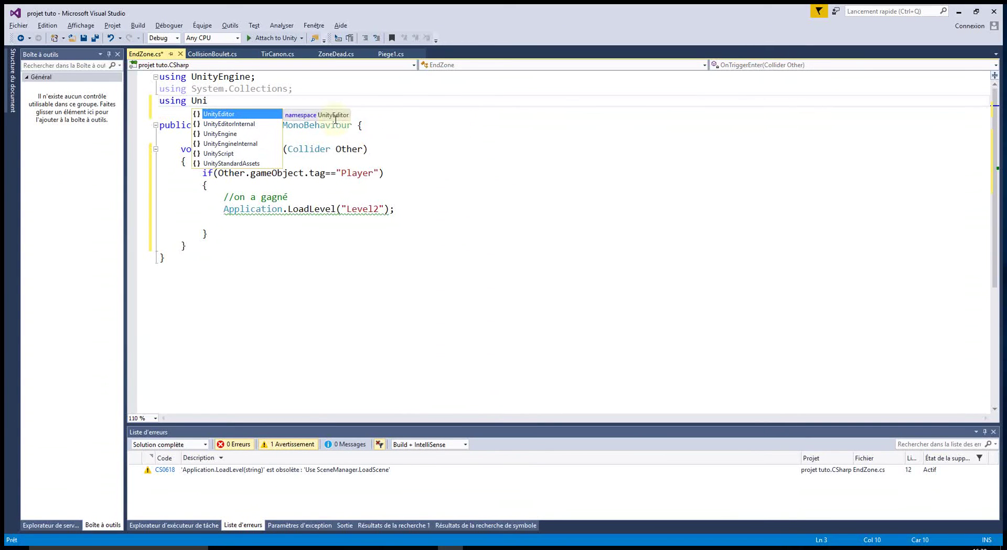
{"action": "key", "text": "Tab"}
{"action": "type", "text": ".sc"}
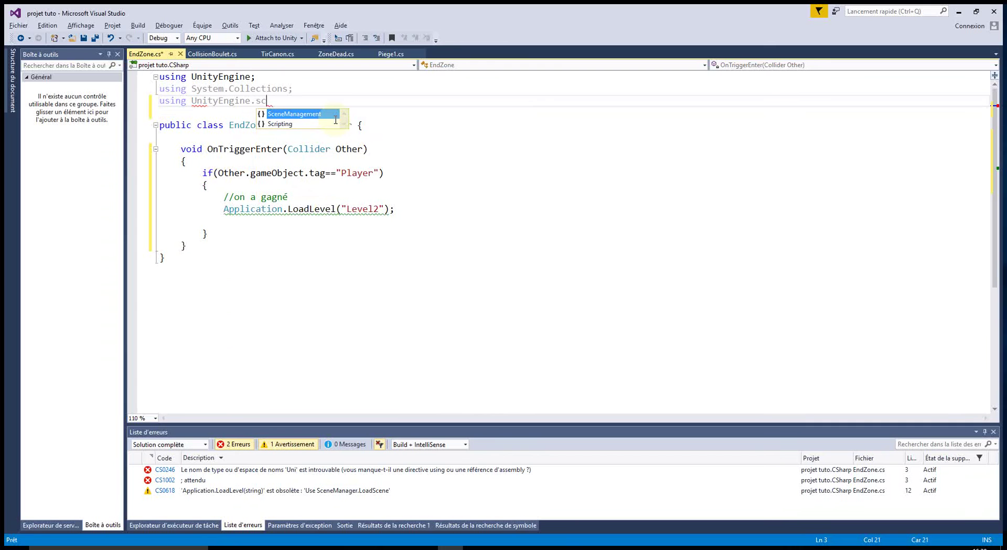
{"action": "key", "text": "Tab"}
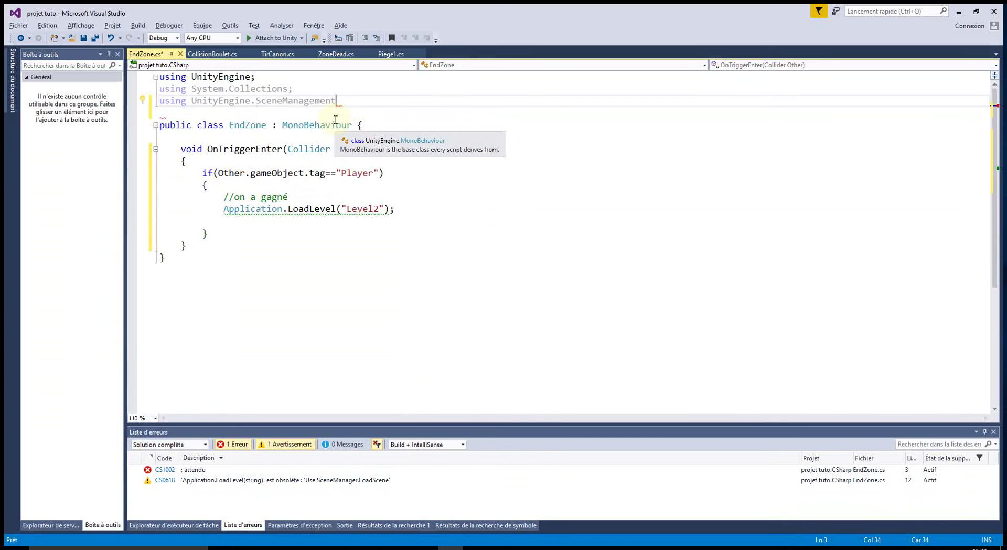
{"action": "type", "text": ";"}
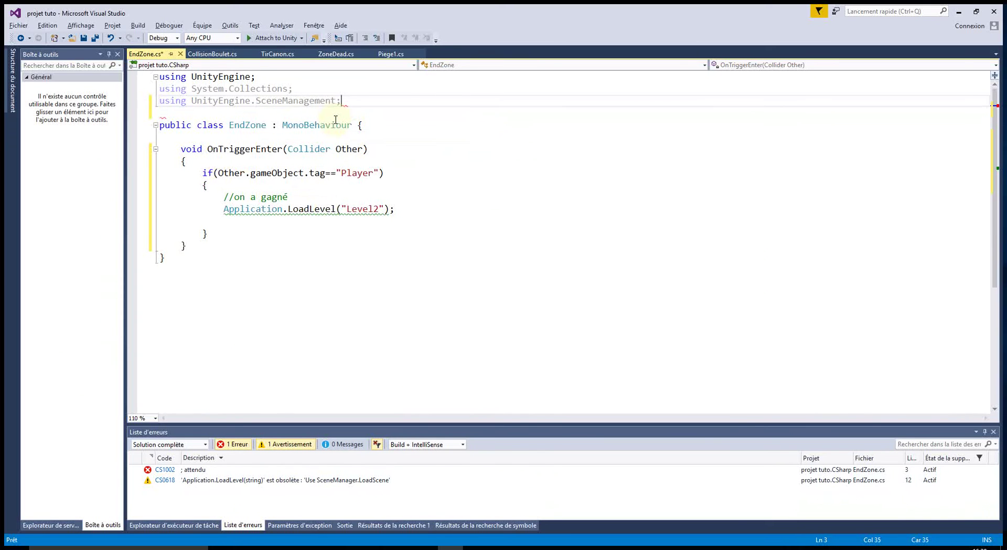
{"action": "left_click", "coordinate": [479, 331]}
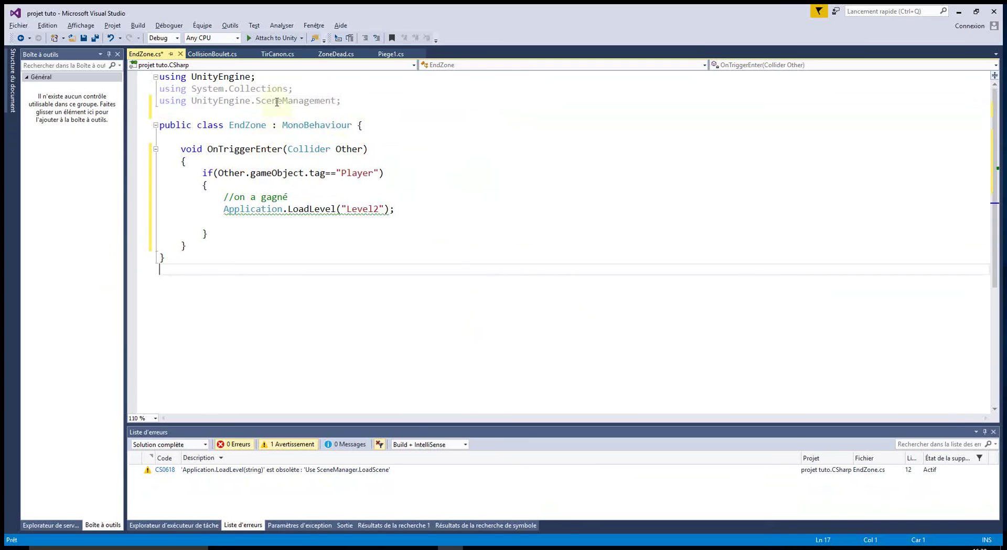
Add SceneManager.LoadScene("Level2"); below the LoadLevel call.
{"action": "left_click", "coordinate": [411, 214]}
{"action": "key", "text": "Return"}
{"action": "type", "text": "sc"}
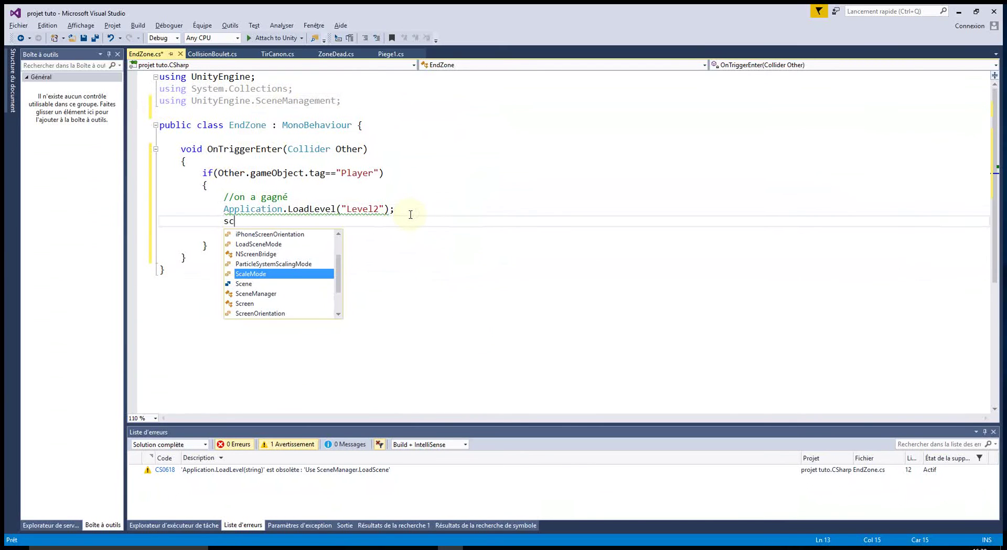
{"action": "key", "text": "Tab"}
{"action": "type", "text": ".lo"}
{"action": "key", "text": "Tab"}
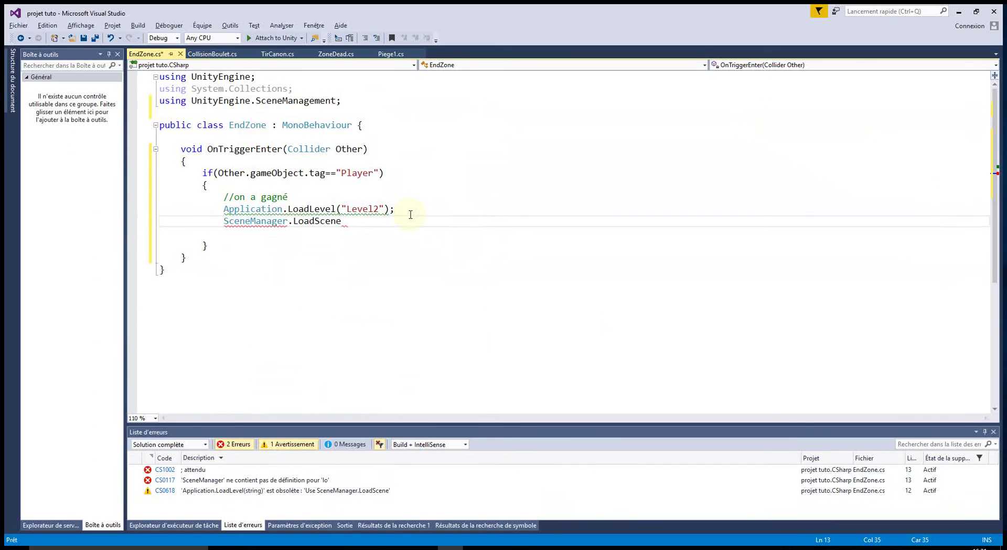
{"action": "type", "text": "(\"Level2\");"}
{"action": "left_click", "coordinate": [438, 281]}
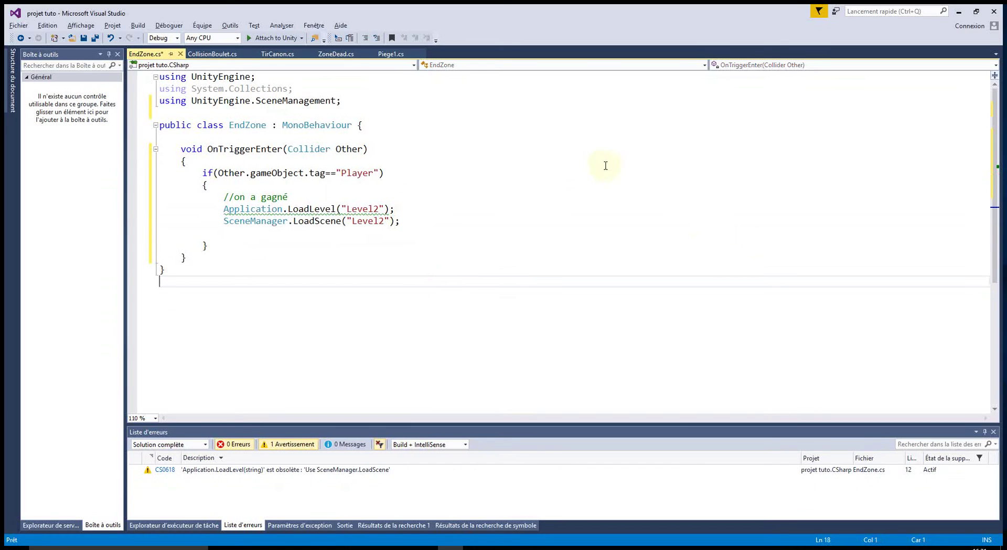
Delete the obsolete LoadLevel line and save EndZone.cs.
{"action": "left_click_drag", "start_coordinate": [404, 209], "coordinate": [216, 209]}
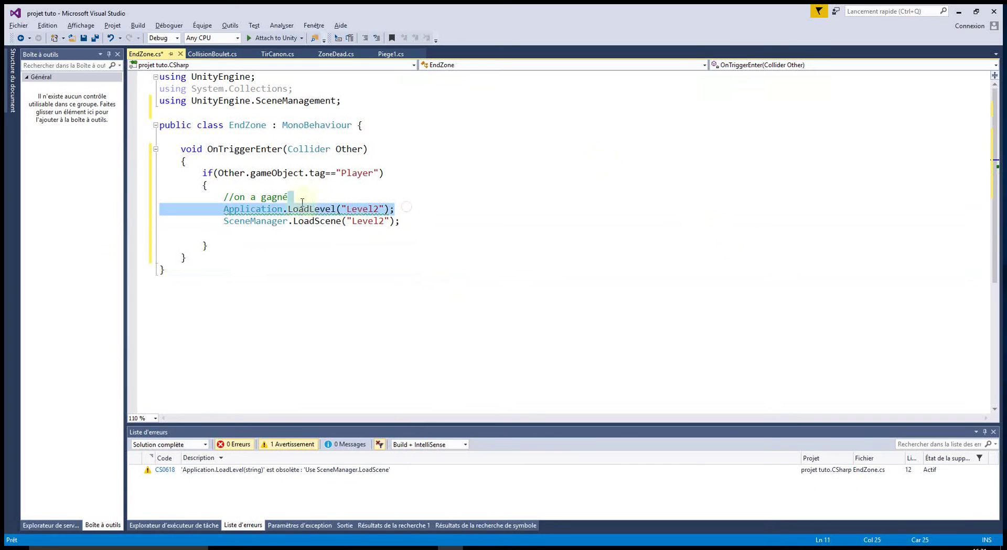
{"action": "key", "text": "Delete"}
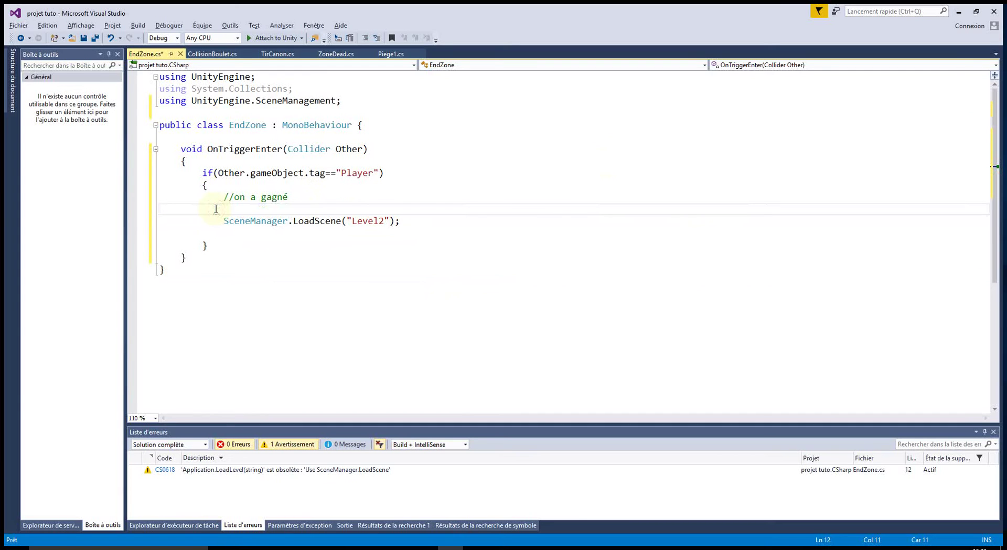
{"action": "left_click", "coordinate": [444, 295]}
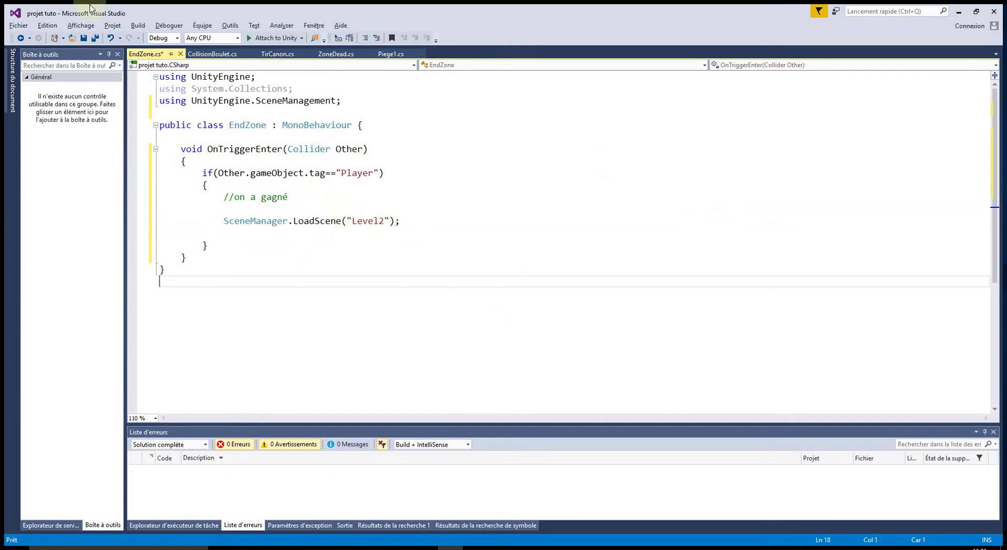
{"action": "left_click", "coordinate": [83, 38]}
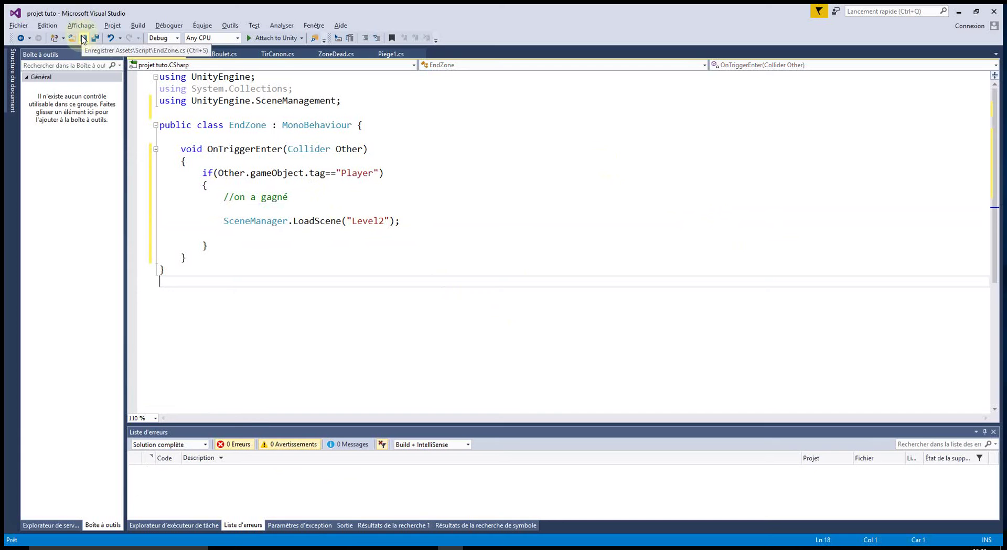
{"action": "left_click", "coordinate": [959, 11]}
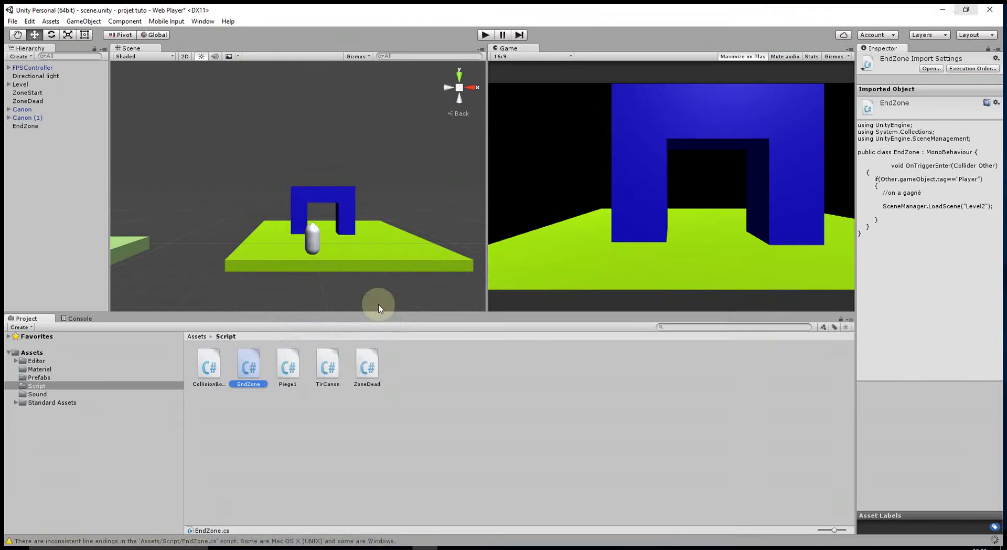
Play-test walking through the arch, hitting the Level2-not-in-build-settings error, then stop.
{"action": "left_click", "coordinate": [485, 36]}
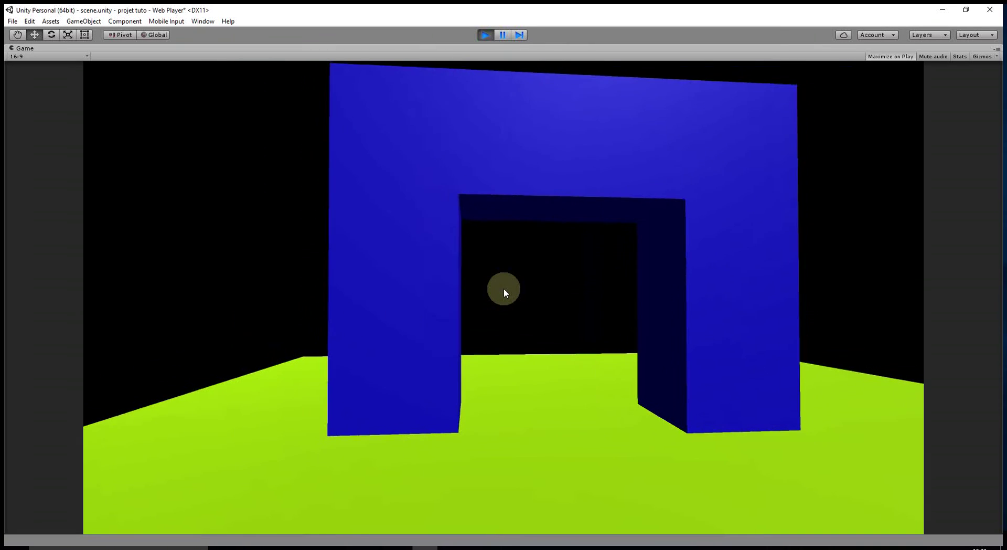
{"action": "key", "text": "w"}
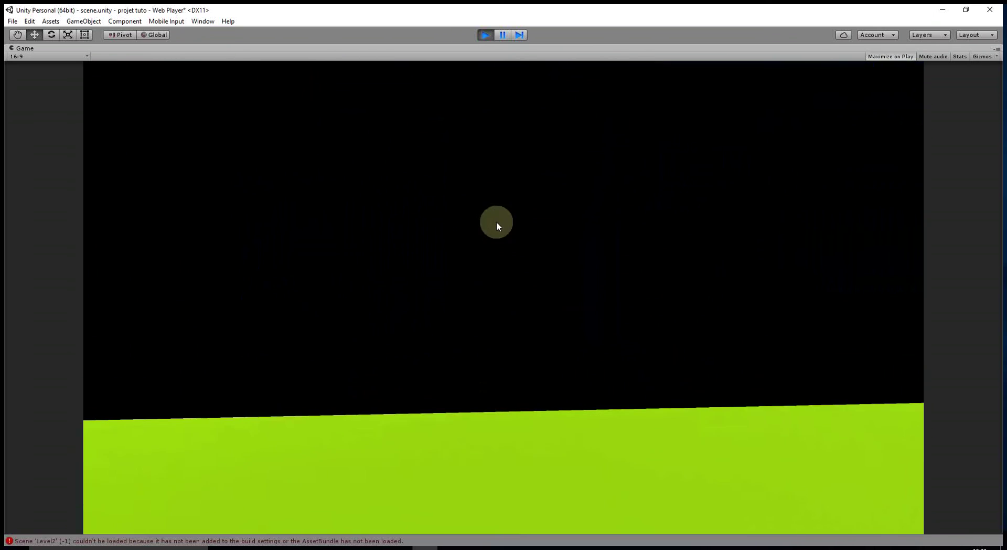
{"action": "left_click", "coordinate": [486, 36]}
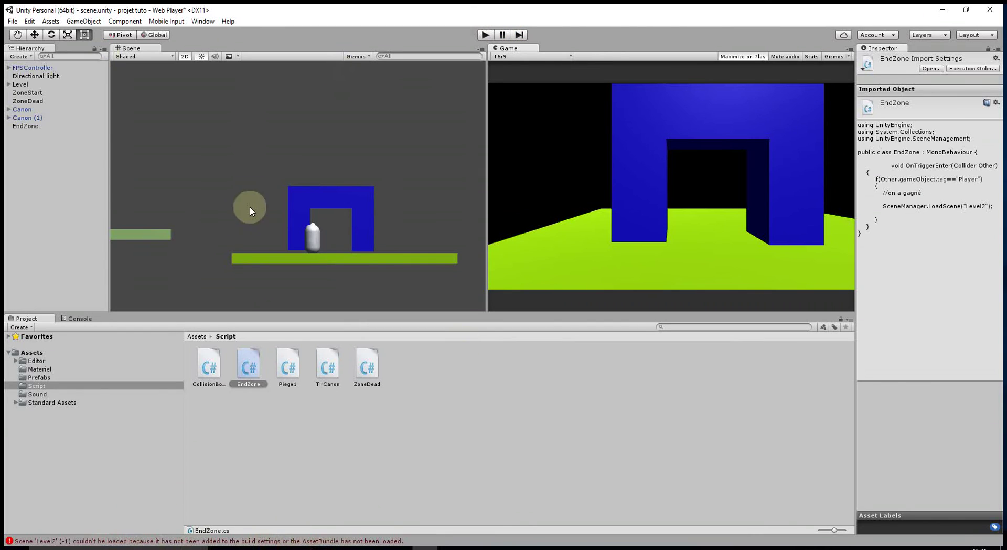
Open the Build Settings window from the File menu and move it to the centre of the editor.
{"action": "left_click", "coordinate": [12, 21]}
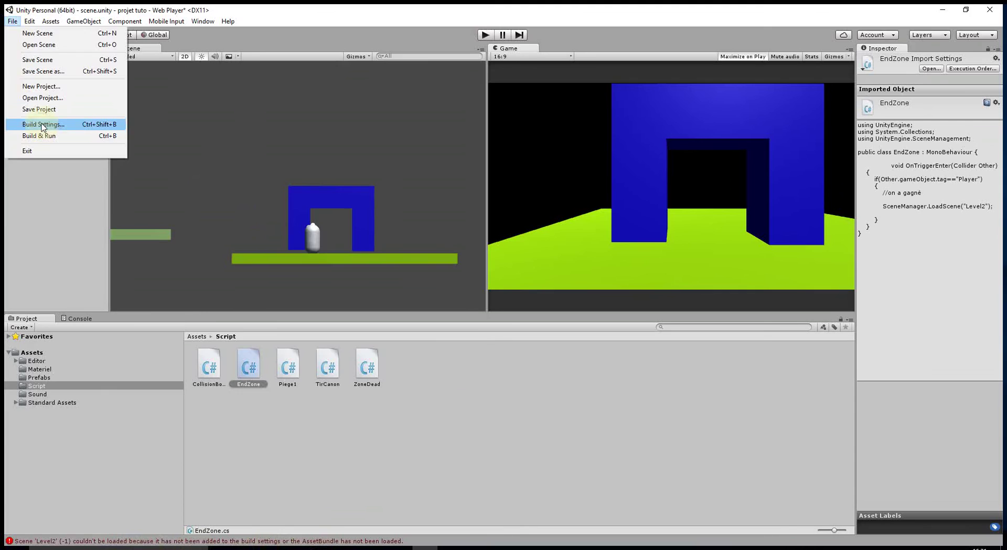
{"action": "left_click", "coordinate": [43, 126]}
{"action": "left_click_drag", "start_coordinate": [254, 61], "coordinate": [333, 102]}
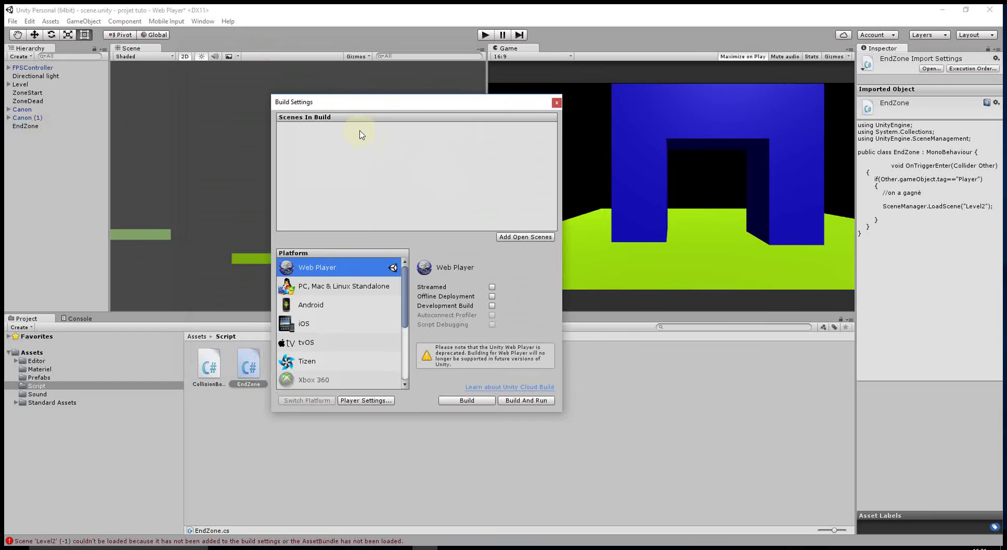
Add the open scene to Scenes In Build, then drag Level2 in from the Assets folder.
{"action": "left_click", "coordinate": [521, 239]}
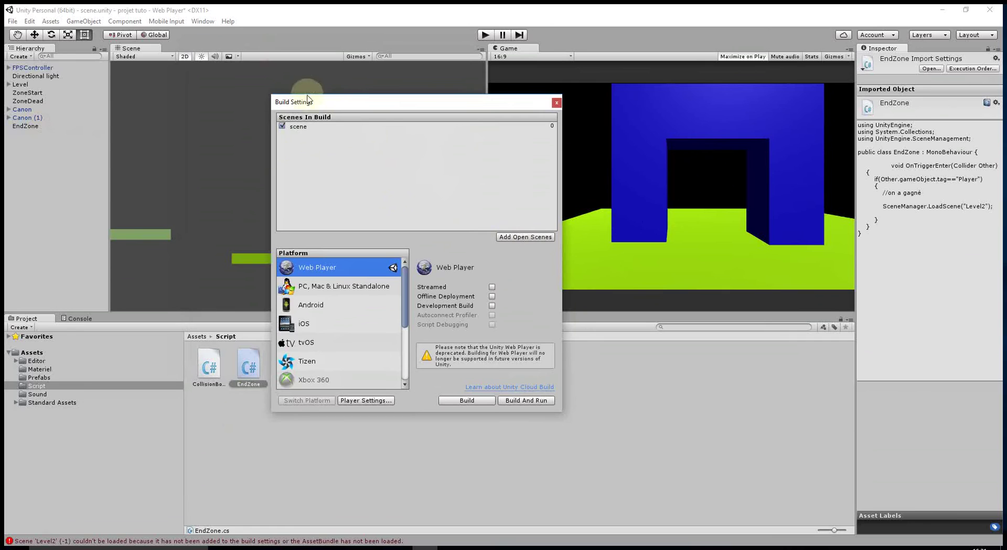
{"action": "mouse_move", "coordinate": [350, 102]}
{"action": "left_mouse_down"}
{"action": "mouse_move", "coordinate": [502, 104]}
{"action": "mouse_move", "coordinate": [537, 83]}
{"action": "left_mouse_up"}
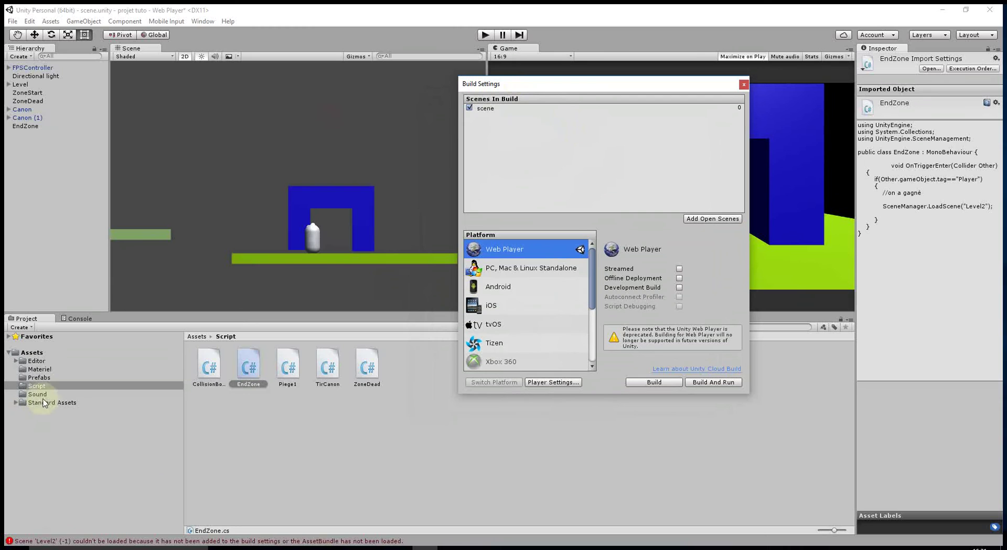
{"action": "left_click", "coordinate": [33, 353]}
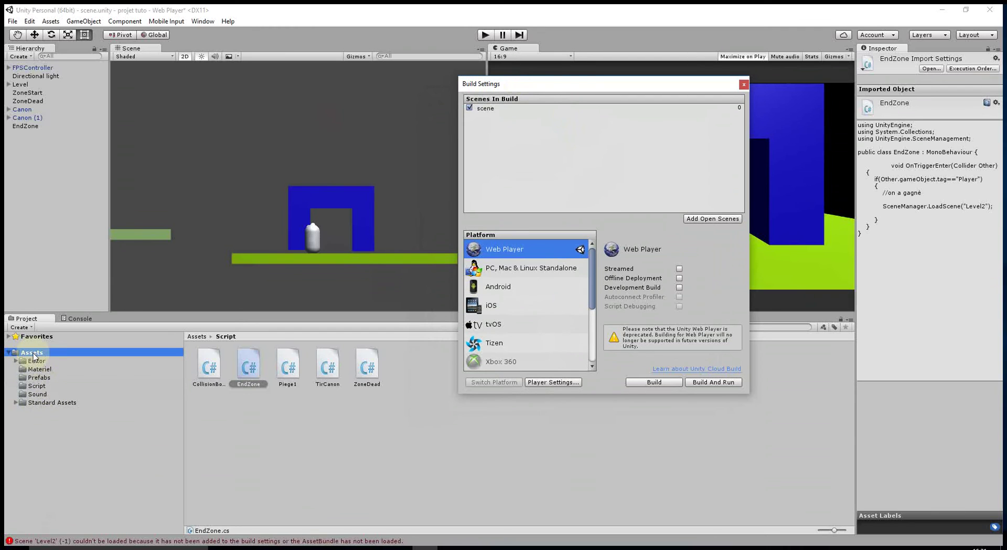
{"action": "left_click_drag", "start_coordinate": [445, 366], "coordinate": [581, 177]}
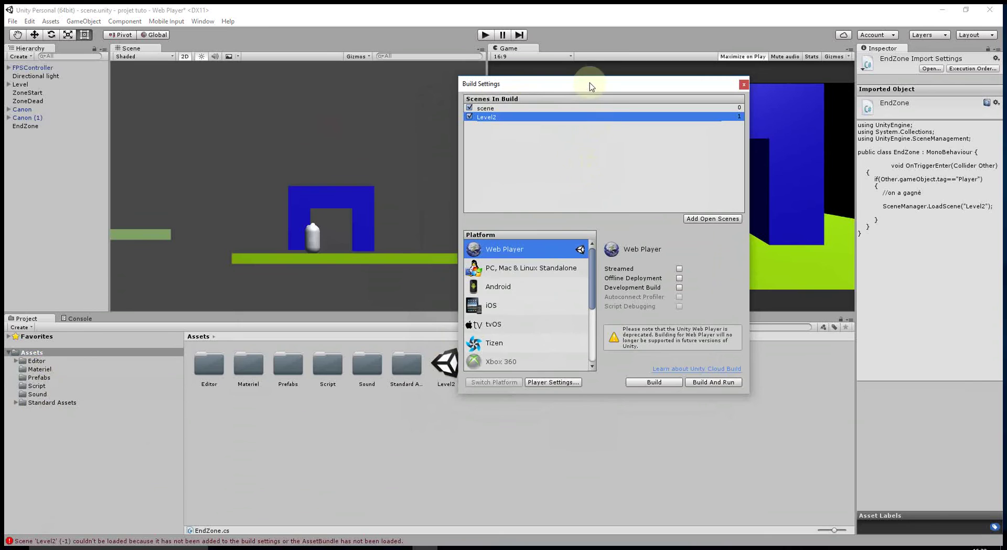
Reorder the build list so scene is index 0 and Level2 is index 1.
{"action": "left_click_drag", "start_coordinate": [589, 83], "coordinate": [456, 110]}
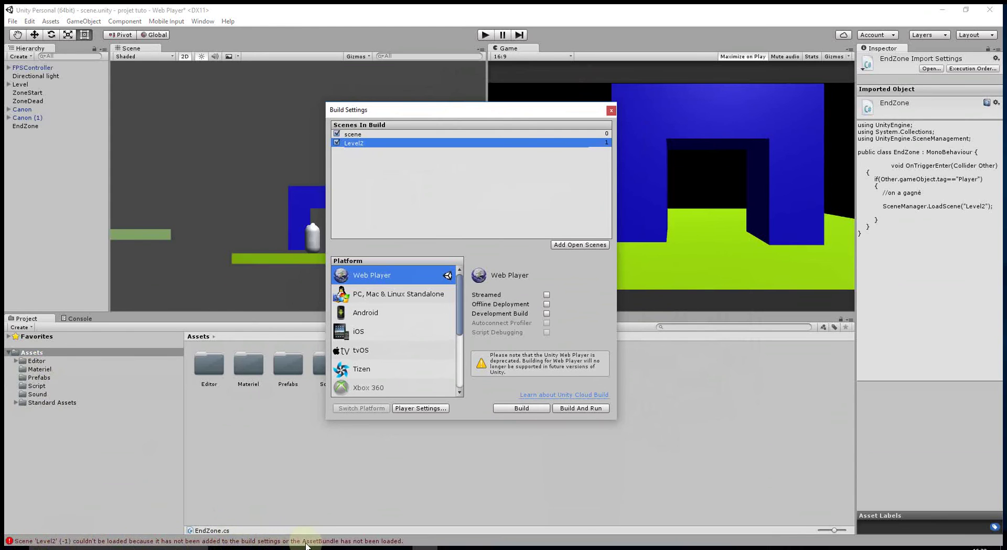
{"action": "left_click_drag", "start_coordinate": [454, 117], "coordinate": [396, 106]}
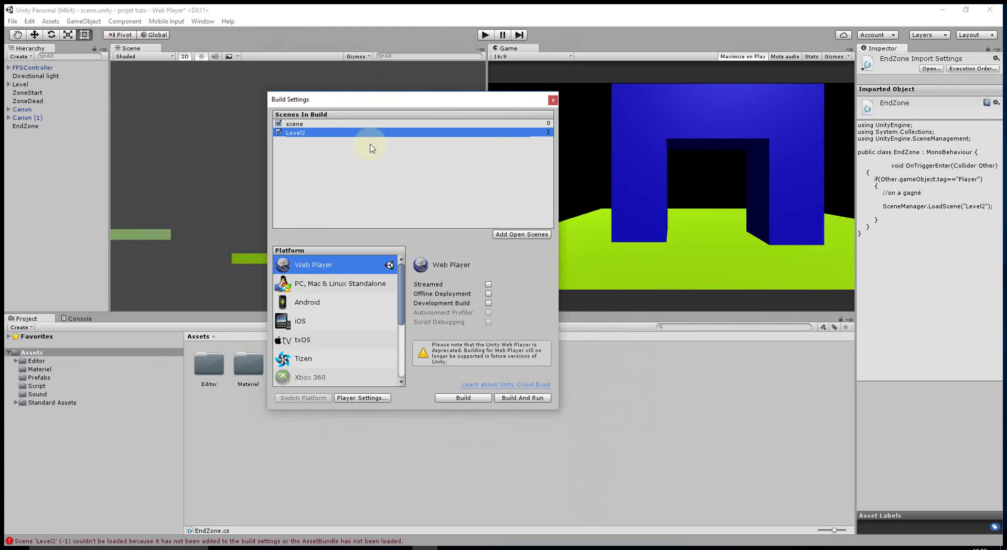
{"action": "left_click_drag", "start_coordinate": [298, 128], "coordinate": [333, 162]}
{"action": "left_click_drag", "start_coordinate": [291, 125], "coordinate": [308, 126]}
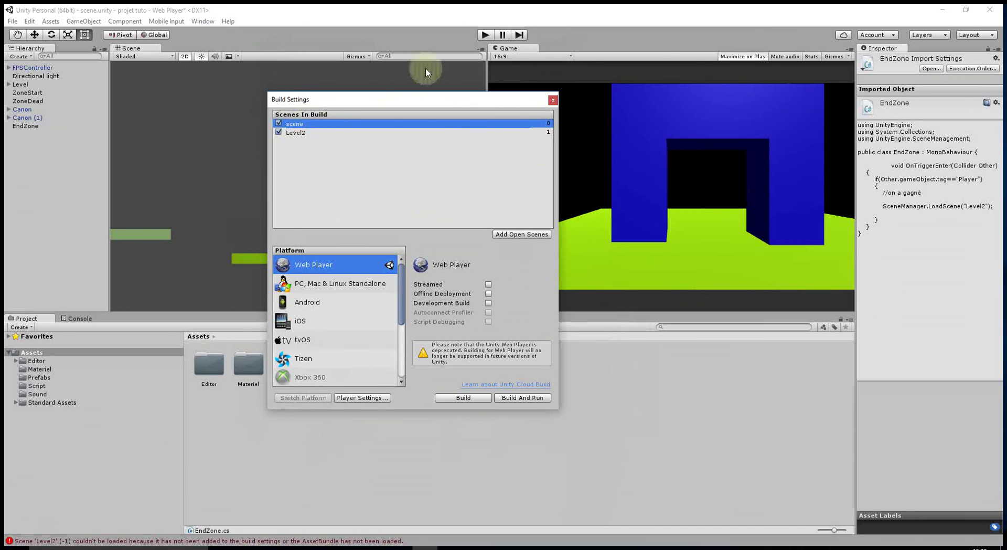
{"action": "left_click_drag", "start_coordinate": [423, 100], "coordinate": [381, 99]}
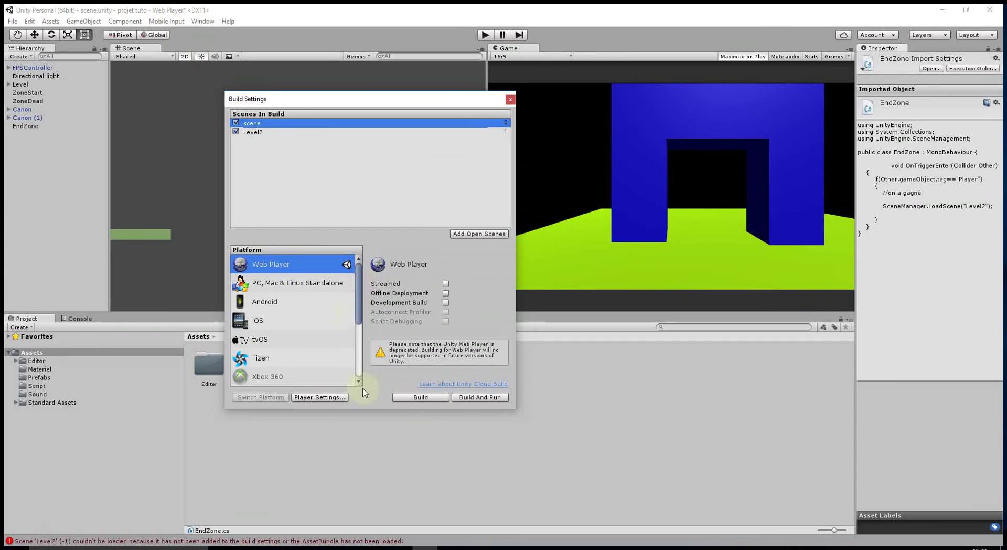
Switch the build target to PC, Mac & Linux Standalone, then preview the Android, iOS and tvOS options.
{"action": "left_click", "coordinate": [272, 289]}
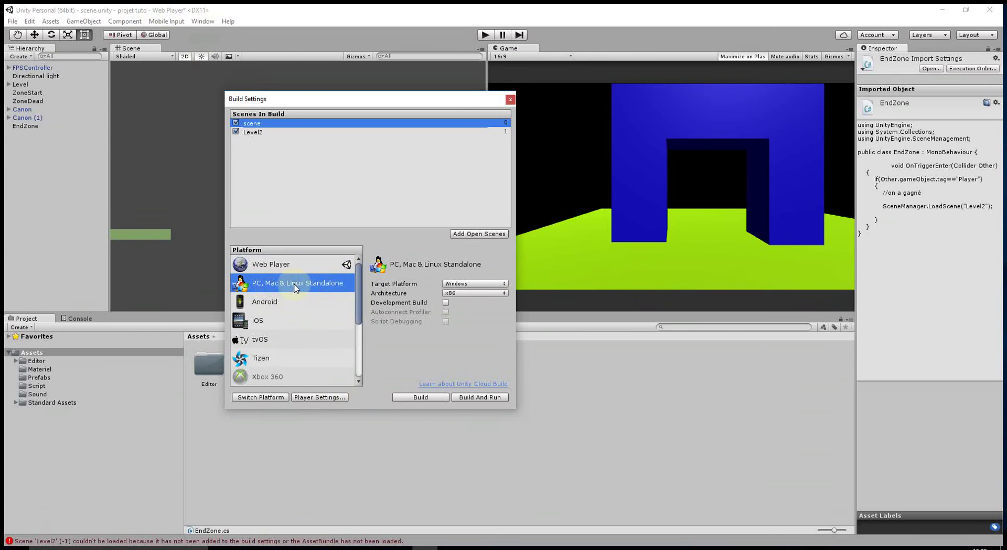
{"action": "left_click", "coordinate": [262, 397]}
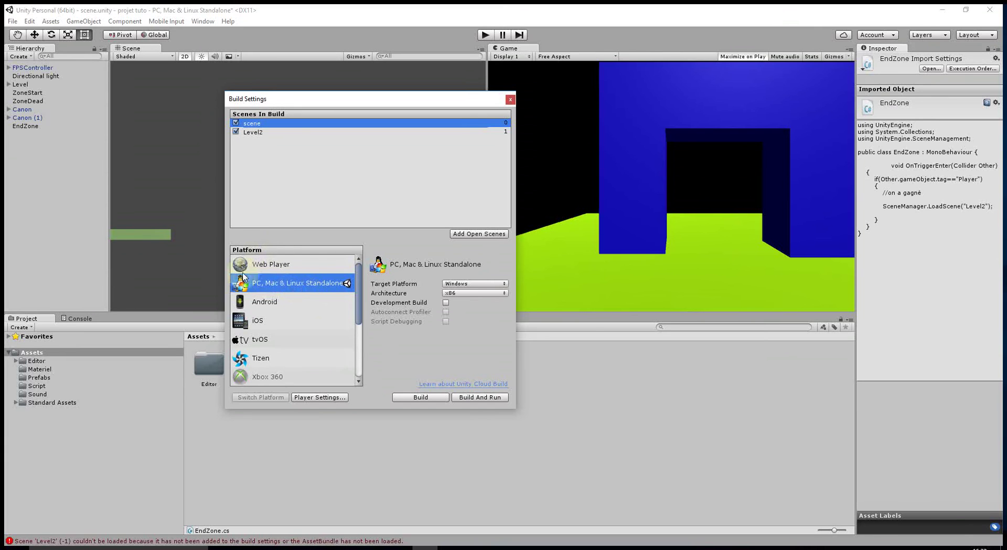
{"action": "left_click", "coordinate": [279, 303]}
{"action": "left_click", "coordinate": [269, 325]}
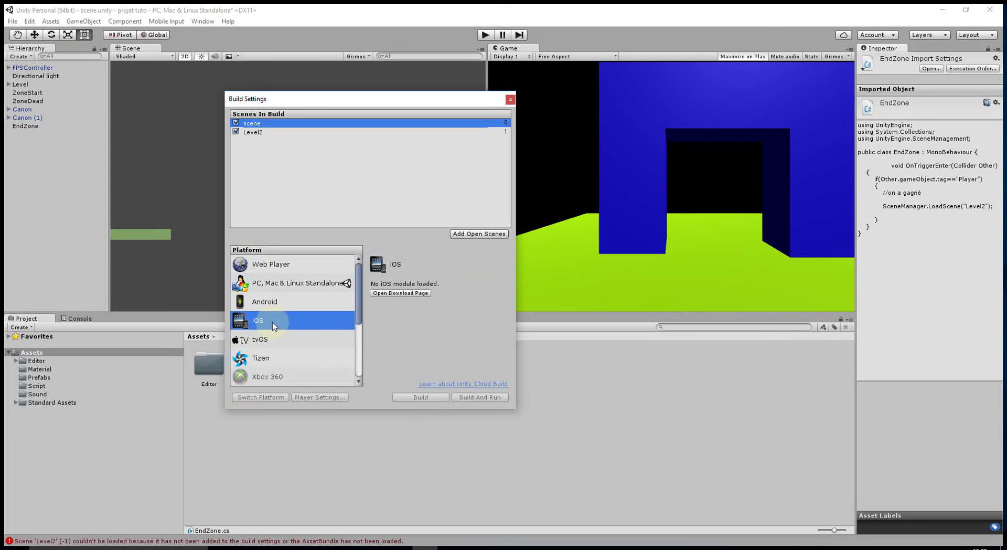
{"action": "left_click", "coordinate": [277, 340]}
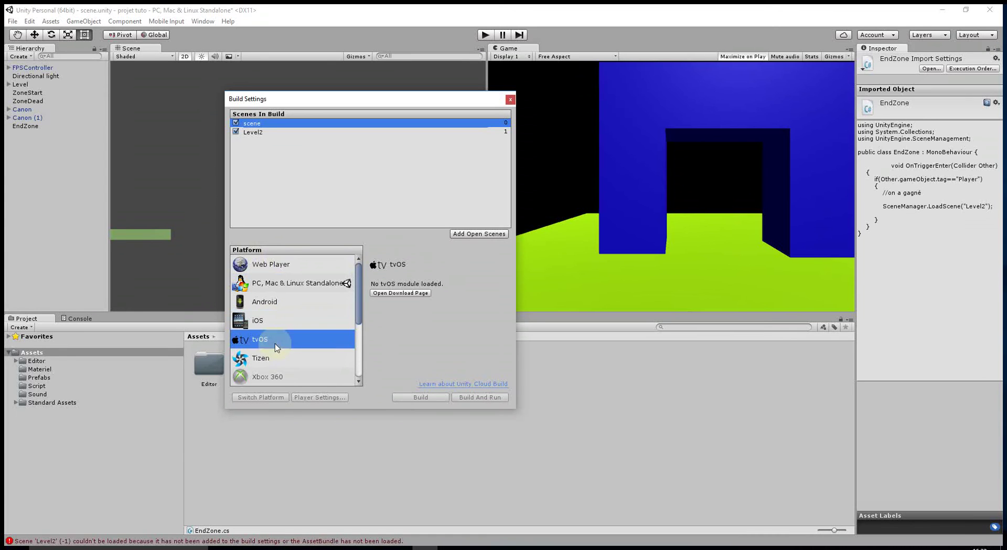
Compare the Android and iOS build options, ending on Android with Texture Compression at Don't override.
{"action": "scroll", "coordinate": [287, 355], "scroll_direction": "down", "scroll_amount": 3}
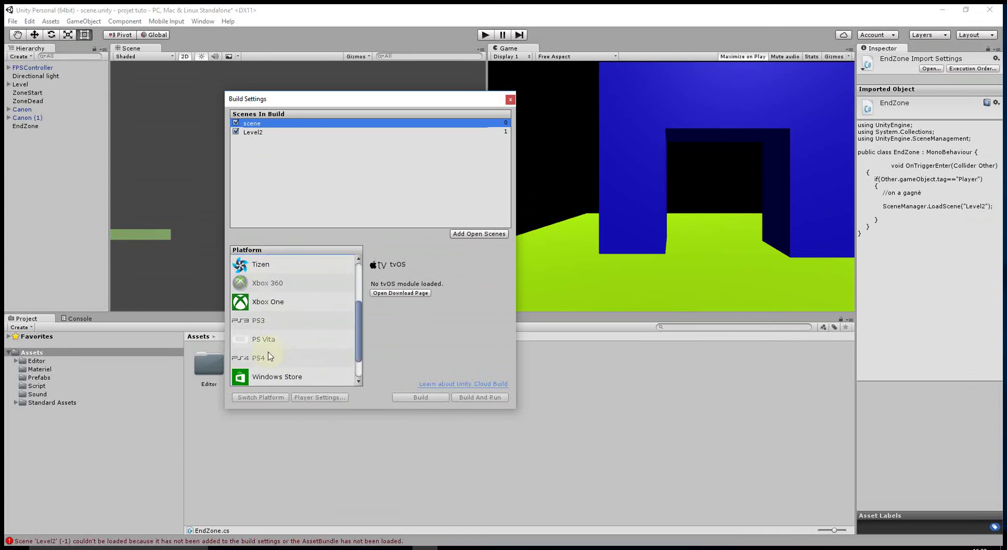
{"action": "scroll", "coordinate": [288, 374], "scroll_direction": "up", "scroll_amount": 3}
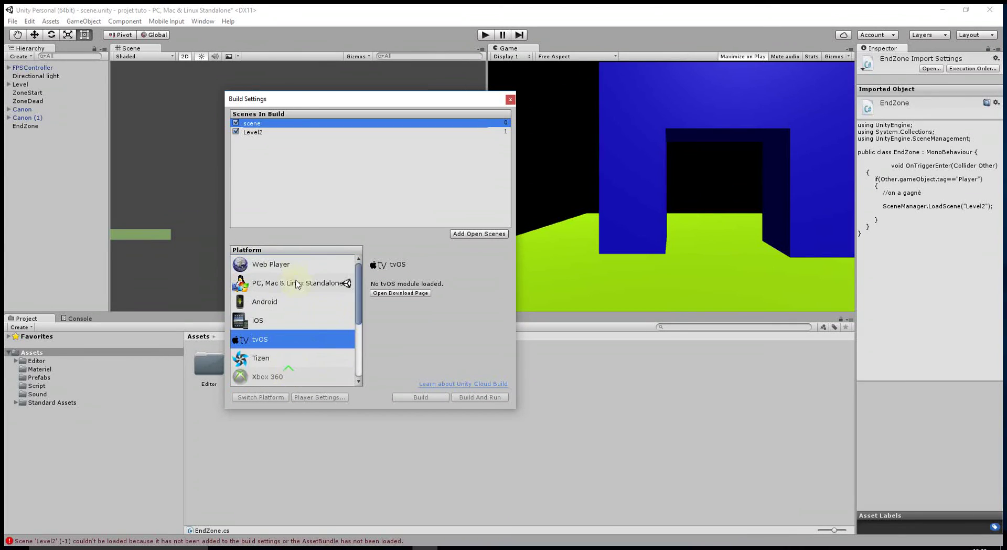
{"action": "left_click", "coordinate": [260, 302]}
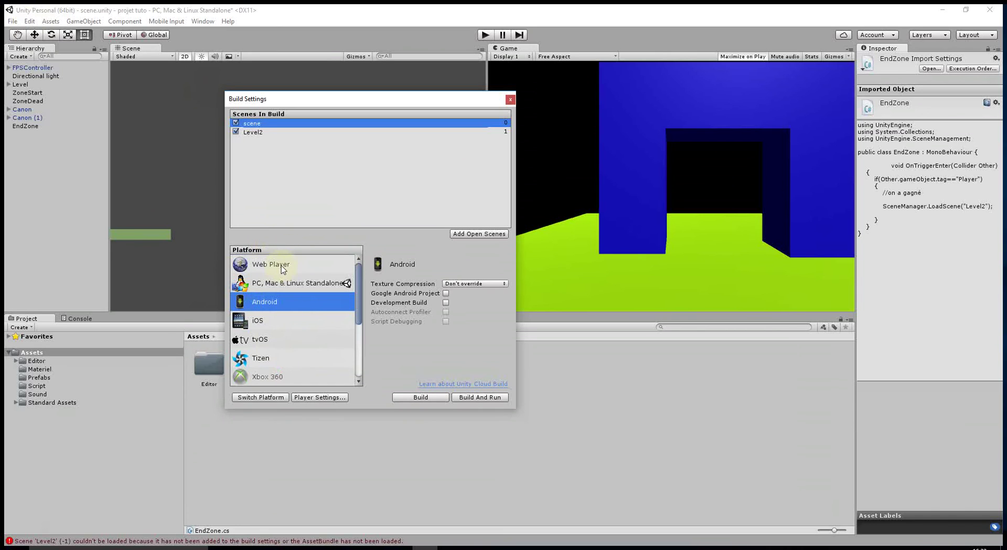
{"action": "left_click", "coordinate": [277, 320]}
{"action": "left_click", "coordinate": [272, 303]}
{"action": "left_click", "coordinate": [308, 328]}
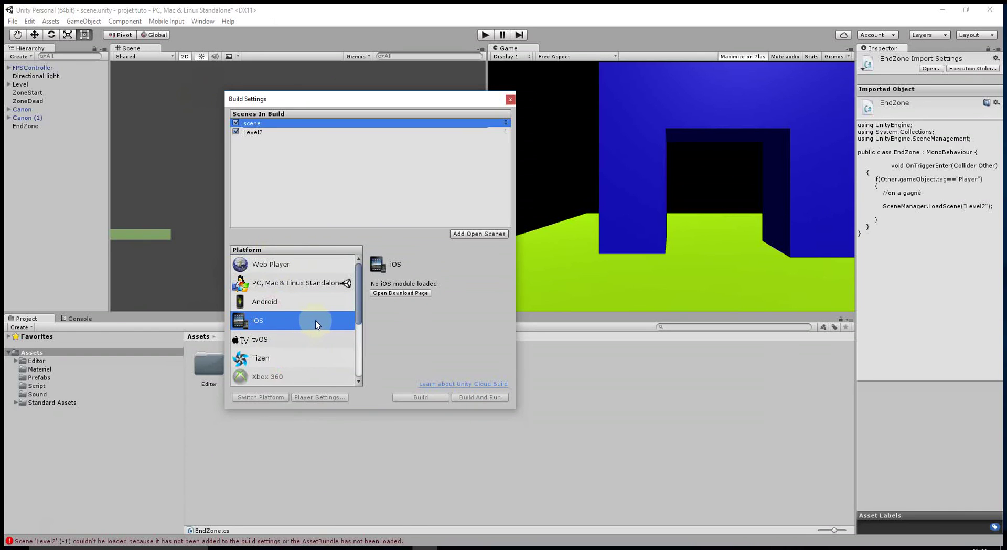
{"action": "left_click", "coordinate": [273, 302]}
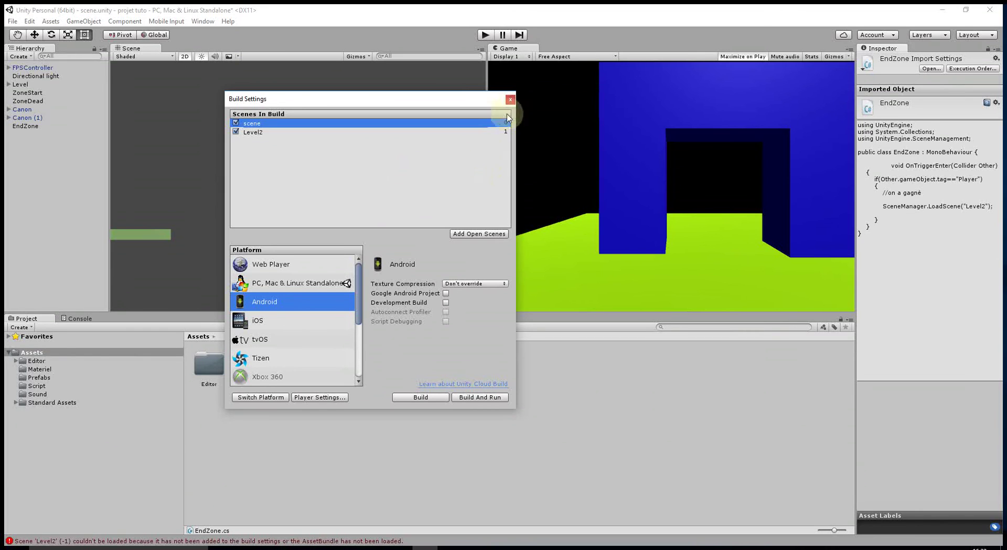
{"action": "left_click_drag", "start_coordinate": [472, 102], "coordinate": [357, 105]}
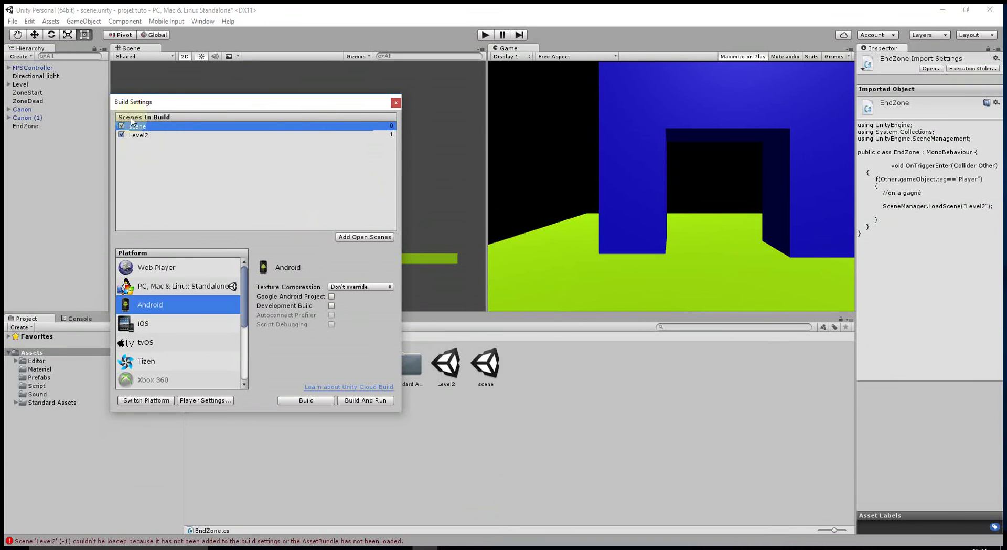
Close the Build Settings window.
{"action": "left_click", "coordinate": [396, 102]}
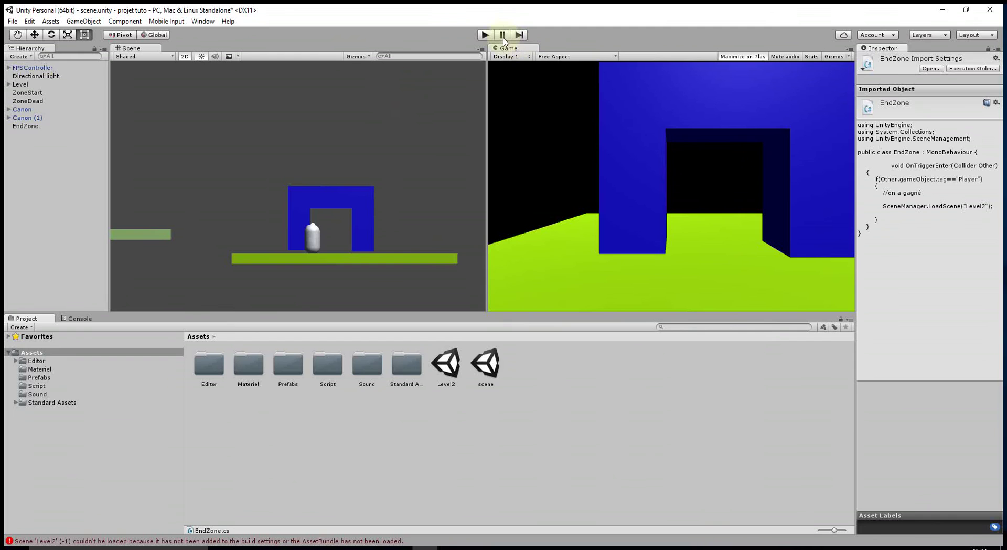
Play-test by walking through the arch until Level2 loads, then stop and bring up Visual Studio.
{"action": "left_click", "coordinate": [485, 35]}
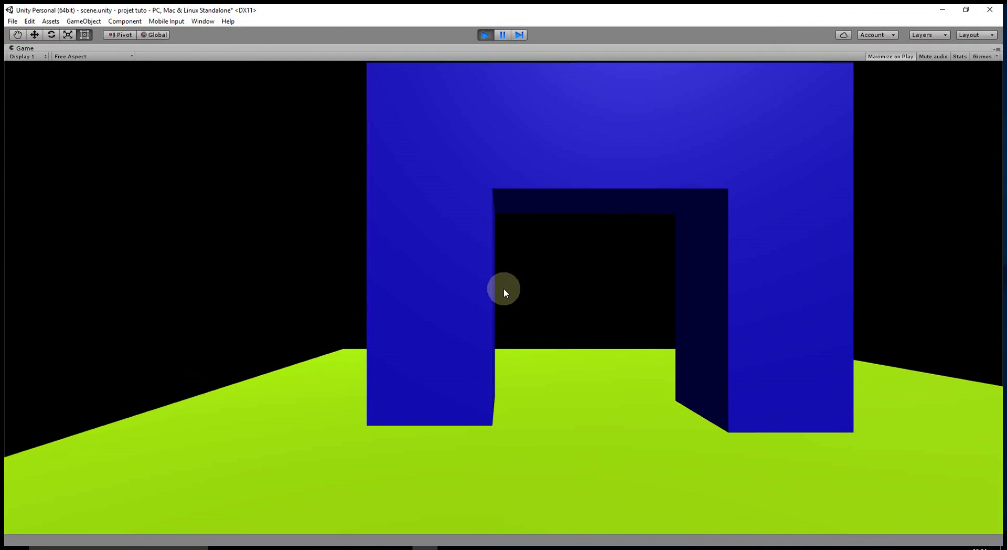
{"action": "key", "text": "Up"}
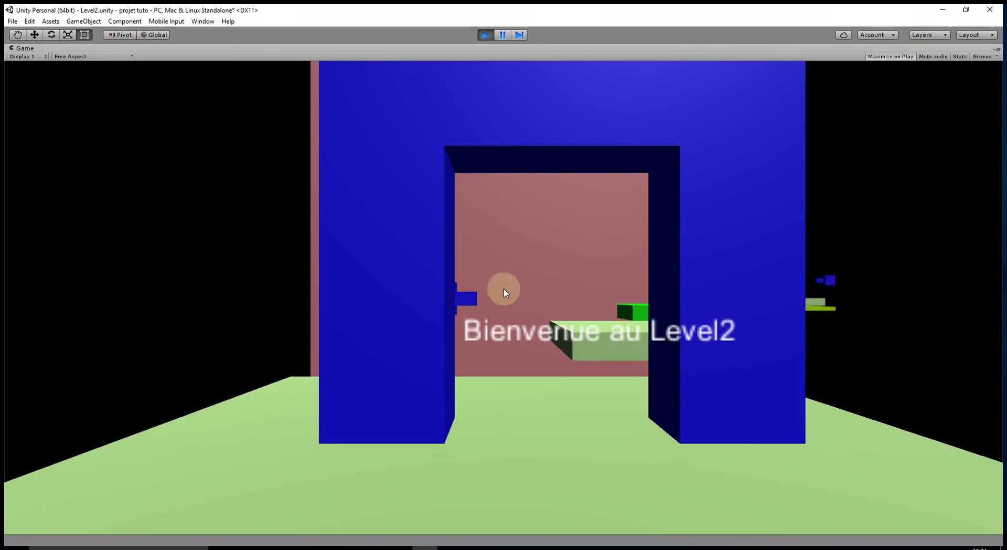
{"action": "key", "text": "Right"}
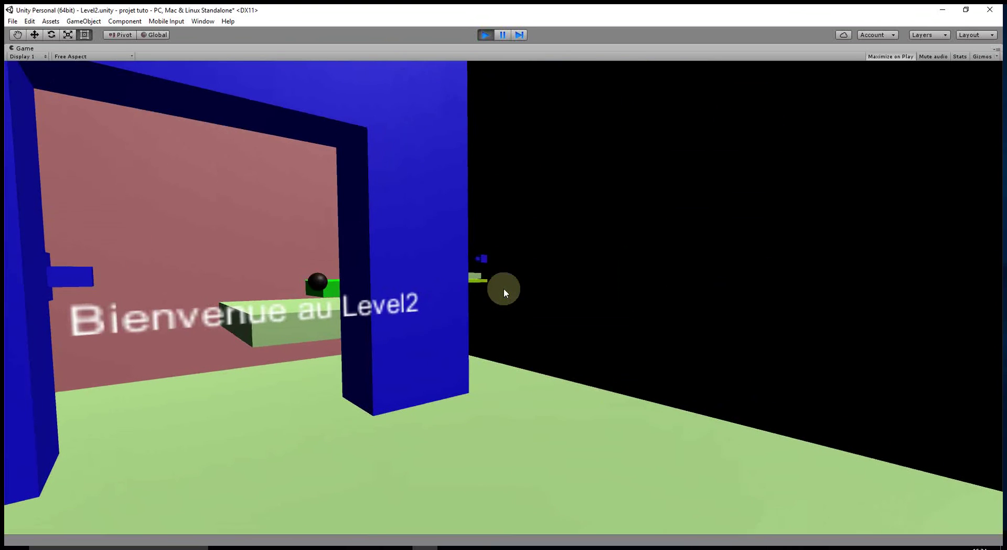
{"action": "key", "text": "Left"}
{"action": "key", "text": "Left"}
{"action": "left_click", "coordinate": [503, 288]}
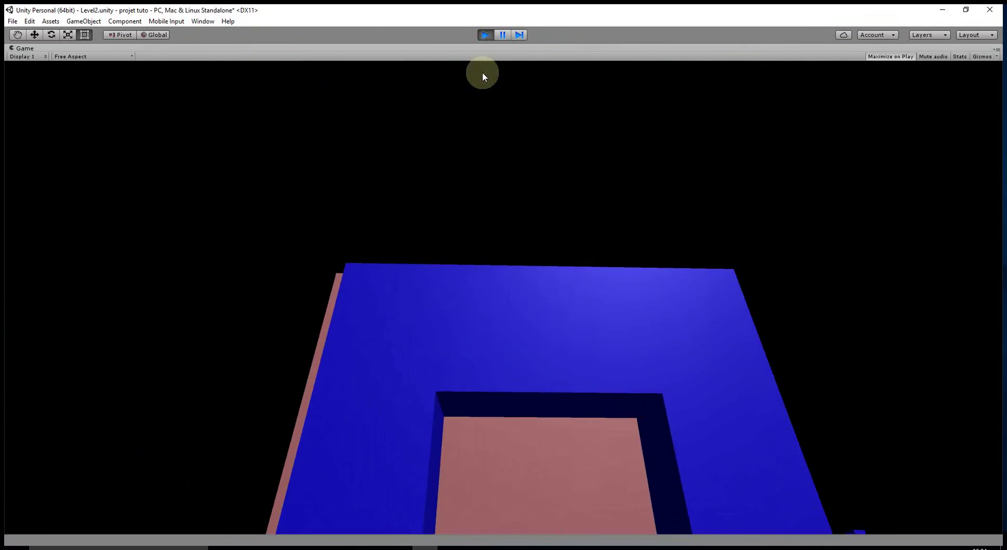
{"action": "left_click", "coordinate": [484, 34]}
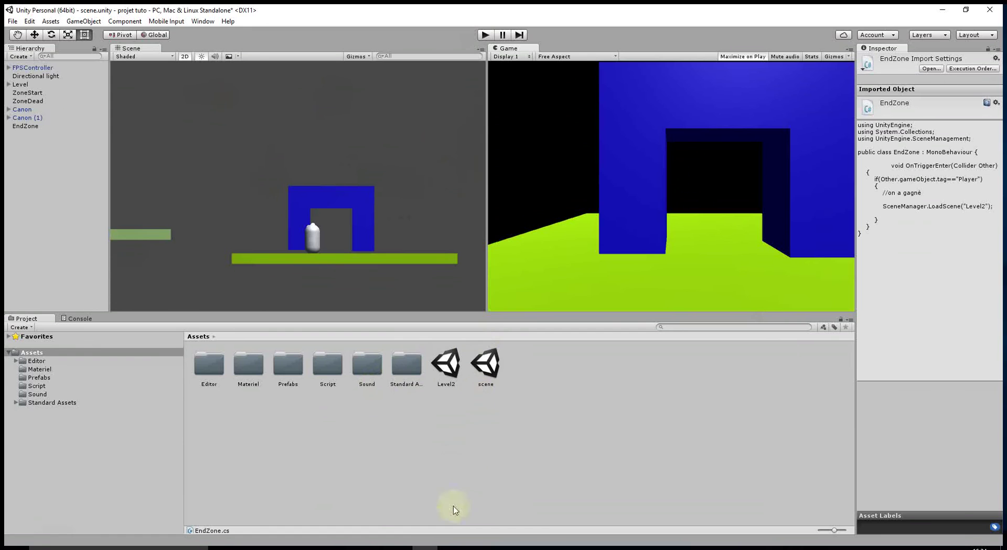
{"action": "left_click", "coordinate": [451, 541]}
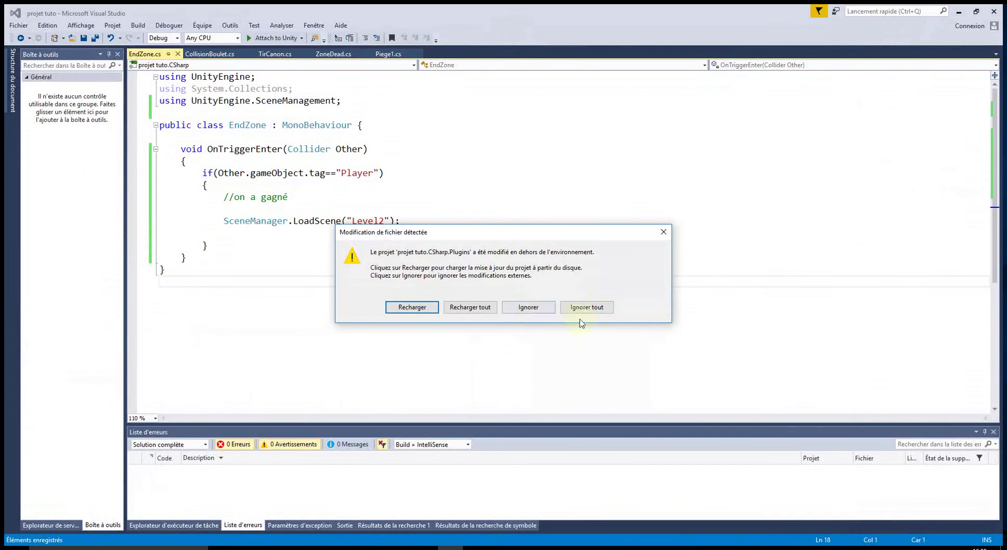
Dismiss the external-change notice with Ignorer tout, inspect EndZone in Unity, and return to EndZone.cs.
{"action": "left_click", "coordinate": [585, 307]}
{"action": "left_click", "coordinate": [959, 11]}
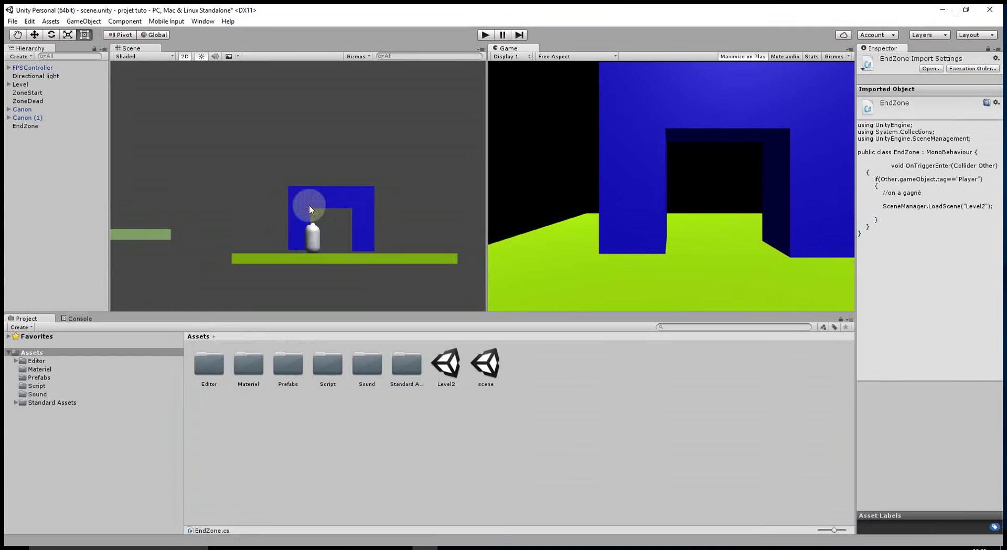
{"action": "left_click", "coordinate": [26, 126]}
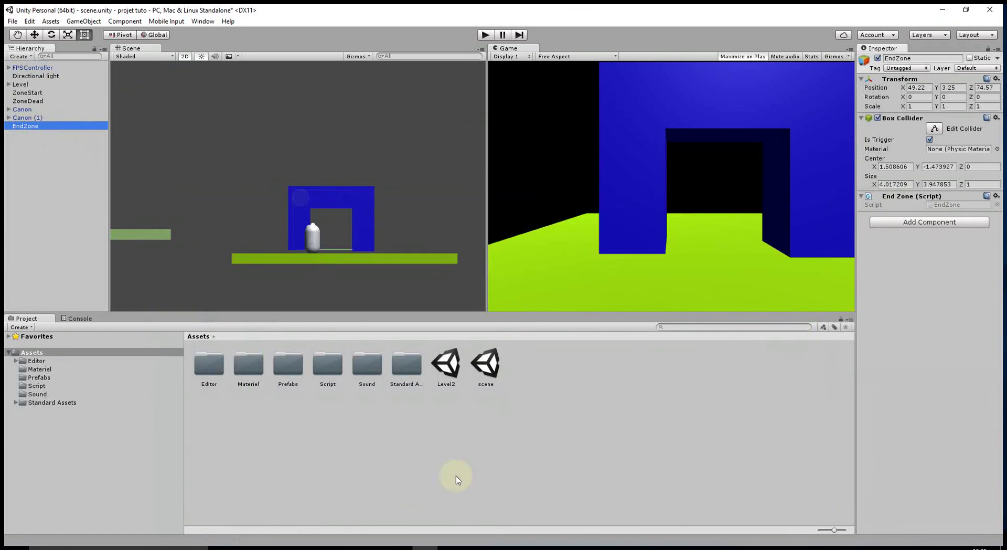
{"action": "left_click", "coordinate": [433, 546]}
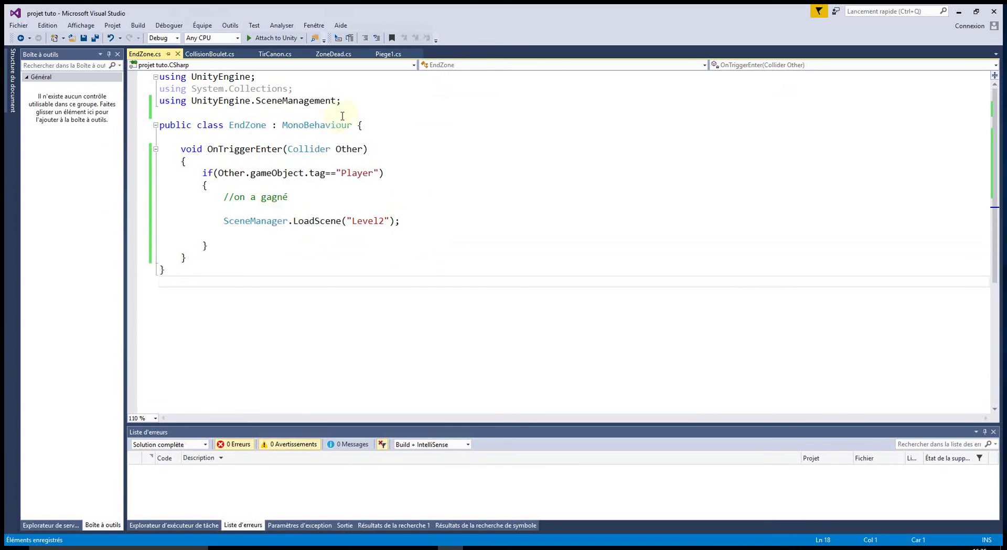
Declare a public string LevelToLoad field at the top of the EndZone class.
{"action": "left_click", "coordinate": [267, 113]}
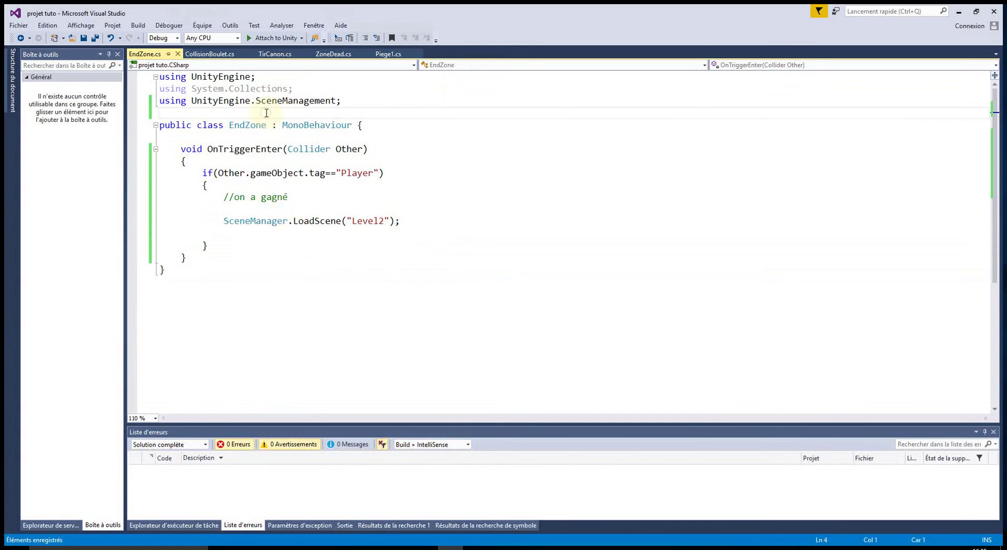
{"action": "key", "text": "Down"}
{"action": "key", "text": "End"}
{"action": "key", "text": "Return"}
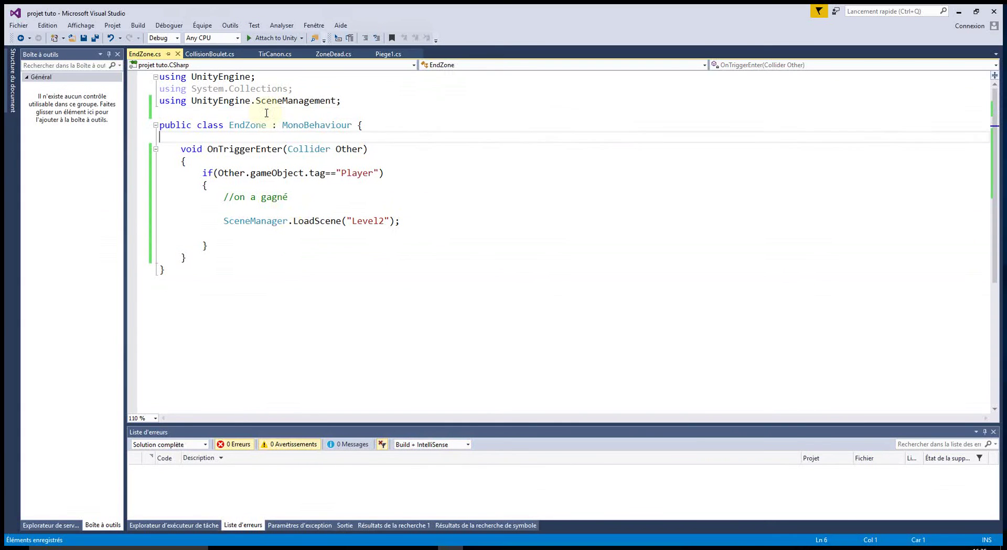
{"action": "key", "text": "Return"}
{"action": "type", "text": "public "}
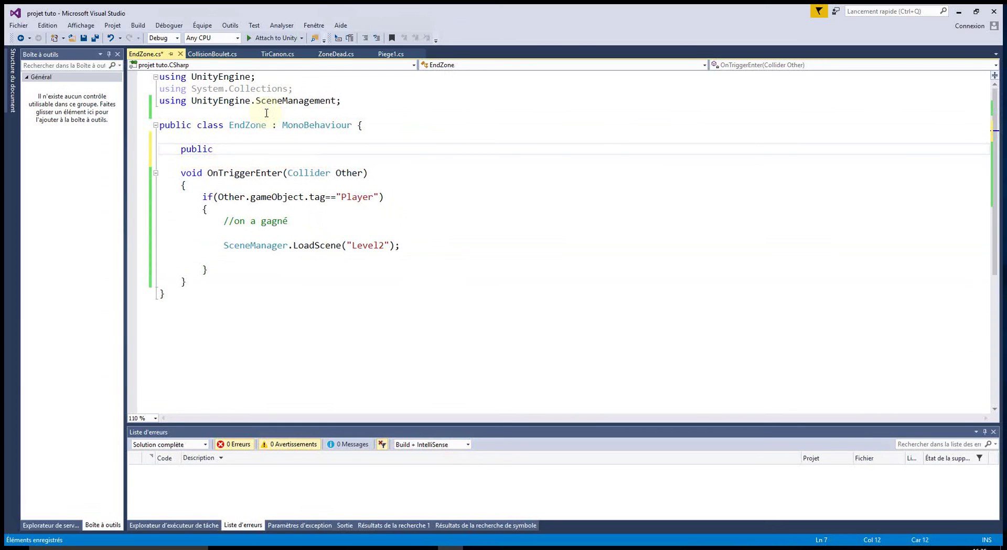
{"action": "type", "text": "string L"}
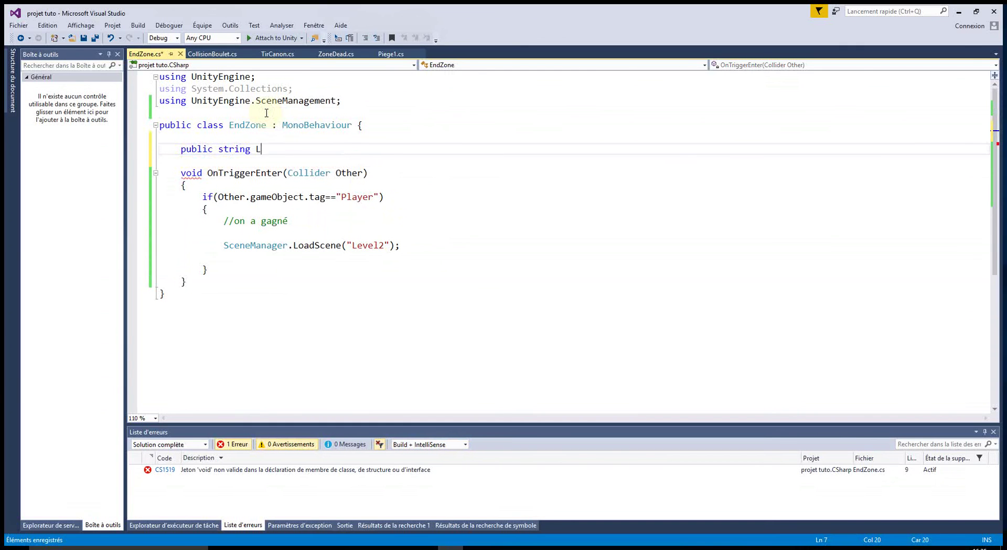
{"action": "type", "text": "evelToLoad"}
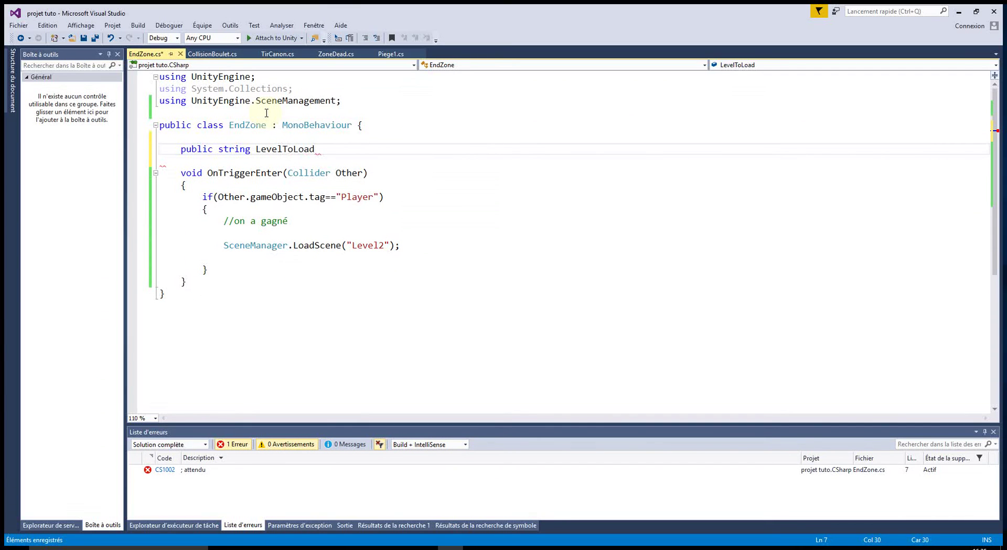
{"action": "type", "text": ";"}
{"action": "left_click", "coordinate": [377, 270]}
Put LevelToLoad in place of "Level2" in the LoadScene call and save the script.
{"action": "double_click", "coordinate": [286, 149]}
{"action": "key", "text": "ctrl+c"}
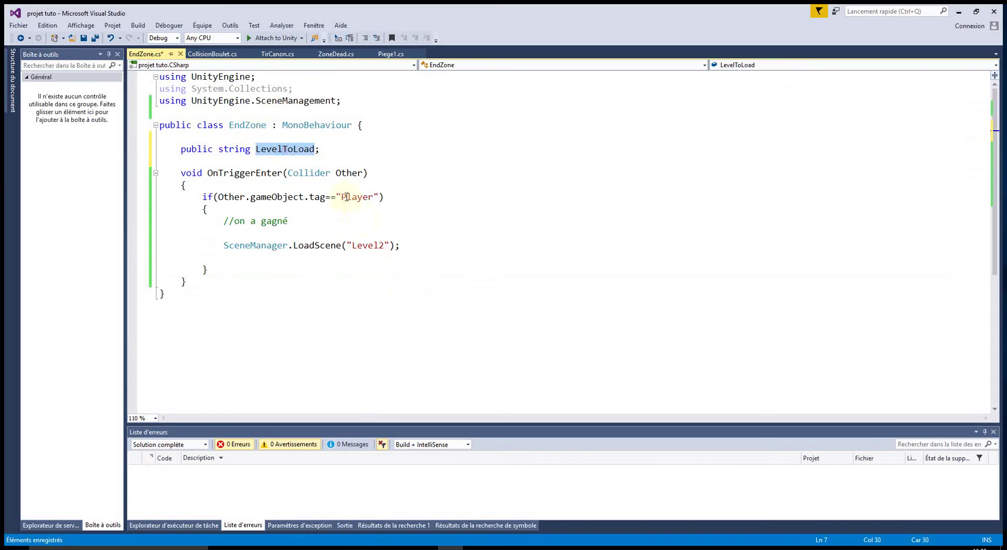
{"action": "double_click", "coordinate": [368, 245]}
{"action": "key", "text": "ctrl+v"}
{"action": "left_click", "coordinate": [412, 339]}
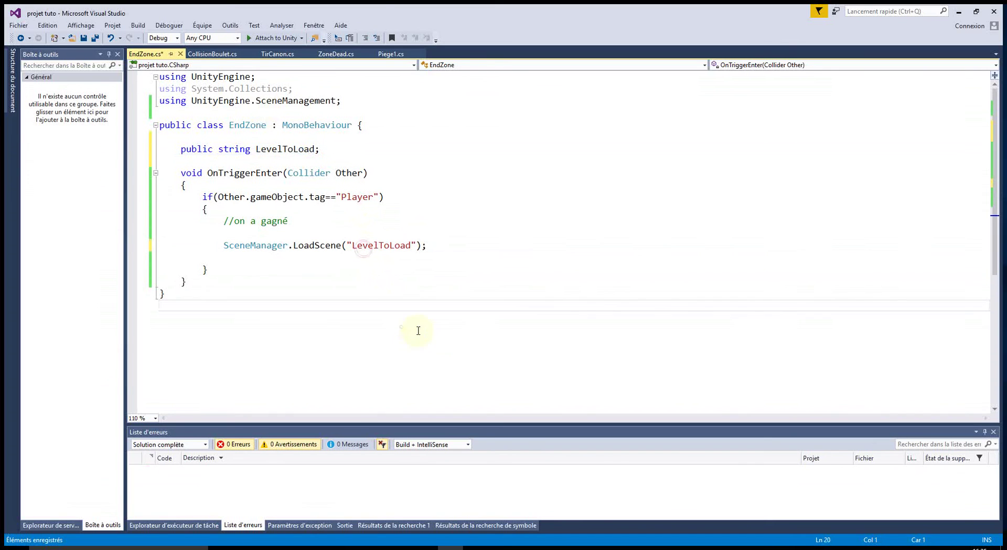
{"action": "left_click", "coordinate": [82, 38]}
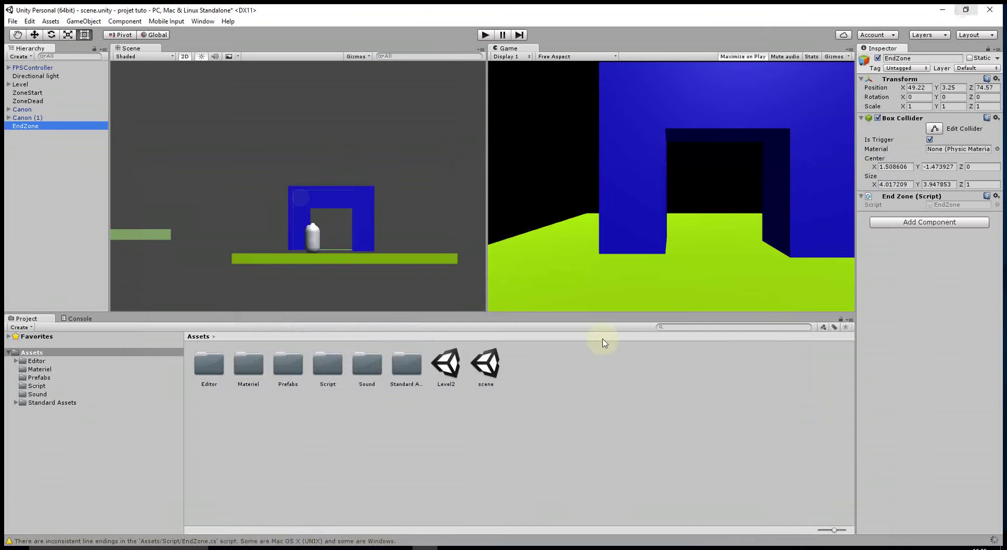
Select EndZone and set its Level To Load field to Level2.
{"action": "left_click", "coordinate": [32, 127]}
{"action": "left_click", "coordinate": [41, 146]}
{"action": "left_click", "coordinate": [26, 126]}
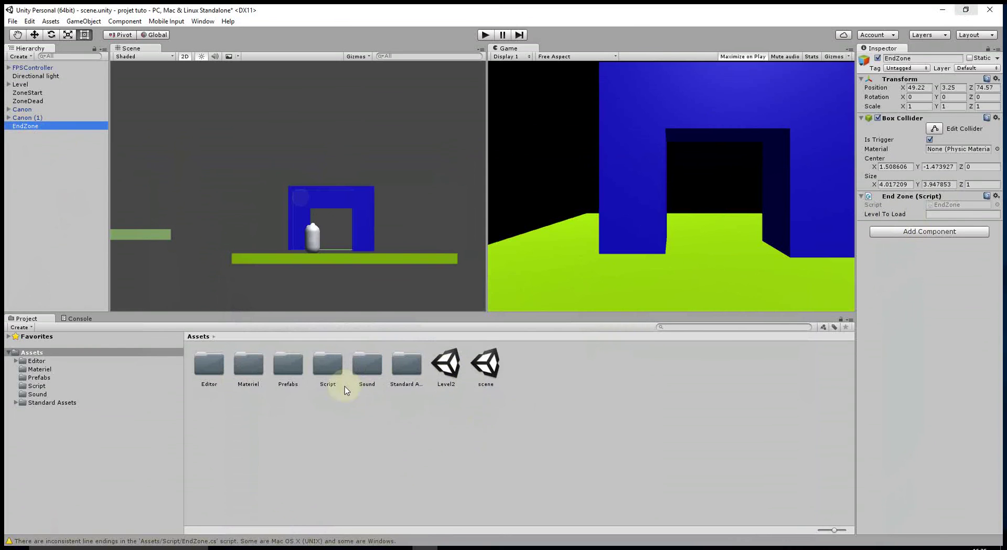
{"action": "left_click", "coordinate": [939, 214]}
{"action": "type", "text": "Level2"}
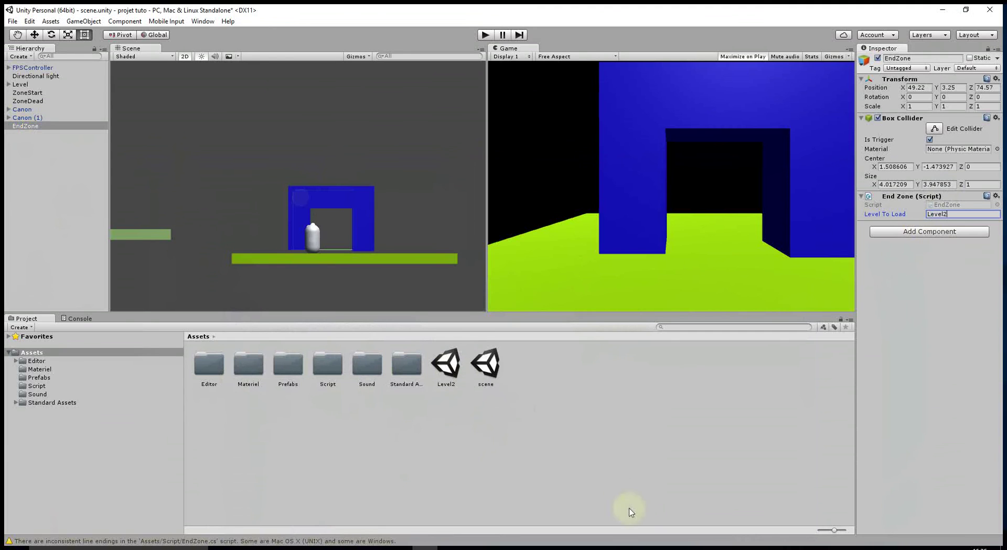
Play-test by walking into the end zone, stop, and jump to the failed 'LevelToLoad' load error.
{"action": "left_click", "coordinate": [485, 34]}
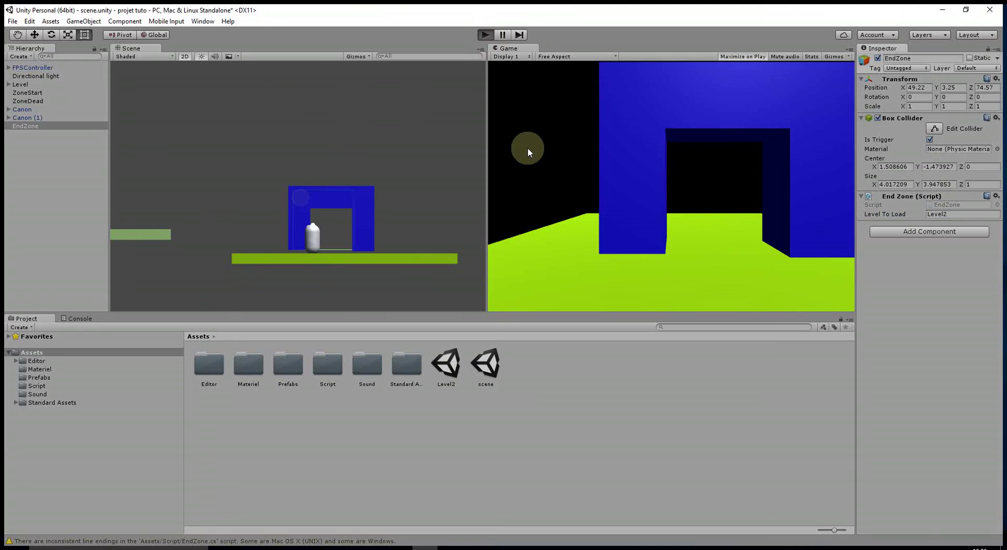
{"action": "key", "text": "w"}
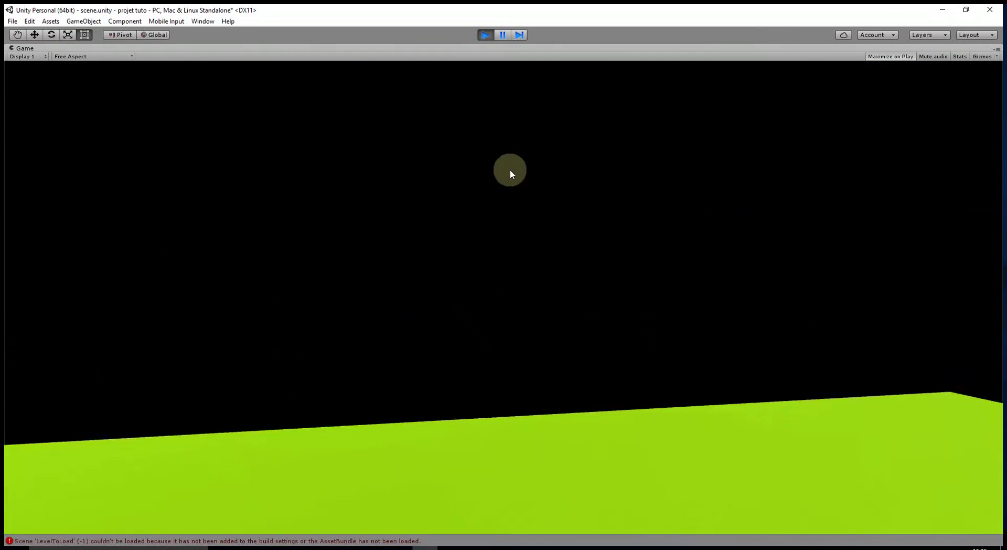
{"action": "left_click", "coordinate": [484, 35]}
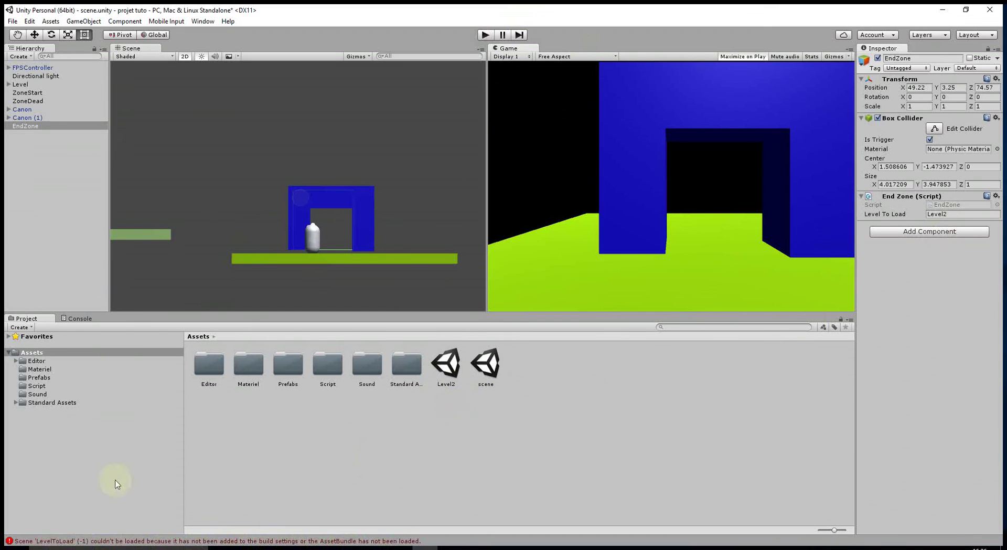
{"action": "double_click", "coordinate": [110, 540]}
Remove the quotes so LoadScene(LevelToLoad) uses the field, save, and start Play in Unity.
{"action": "left_click", "coordinate": [273, 279]}
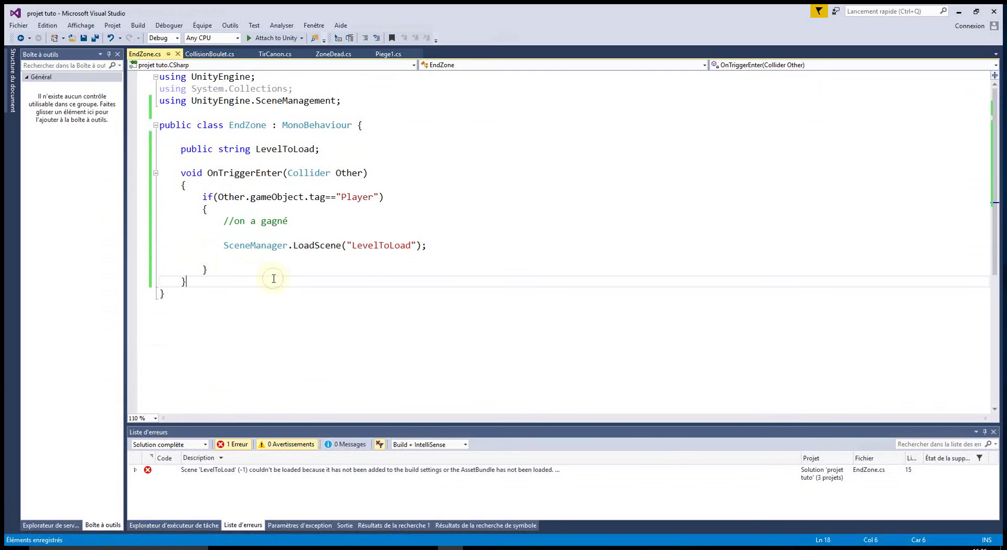
{"action": "left_click", "coordinate": [356, 245]}
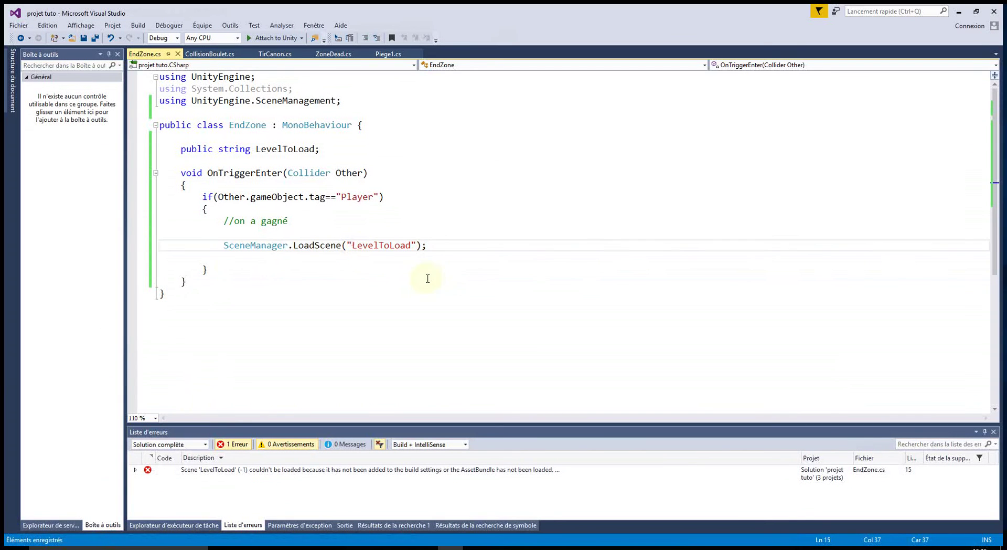
{"action": "key", "text": "BackSpace"}
{"action": "key", "text": "ctrl+Right"}
{"action": "key", "text": "Delete"}
{"action": "left_click", "coordinate": [422, 315]}
{"action": "left_click", "coordinate": [84, 38]}
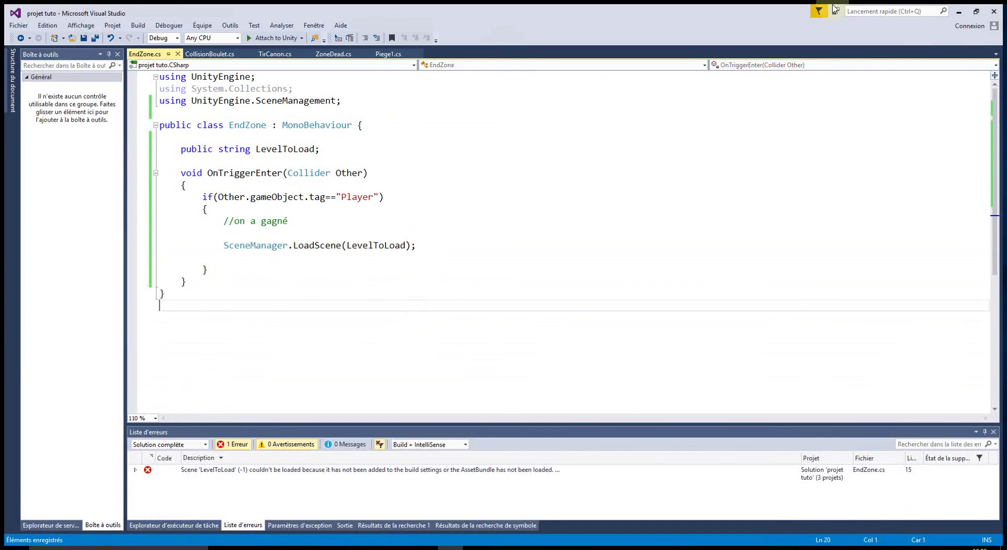
{"action": "key", "text": "alt+Tab"}
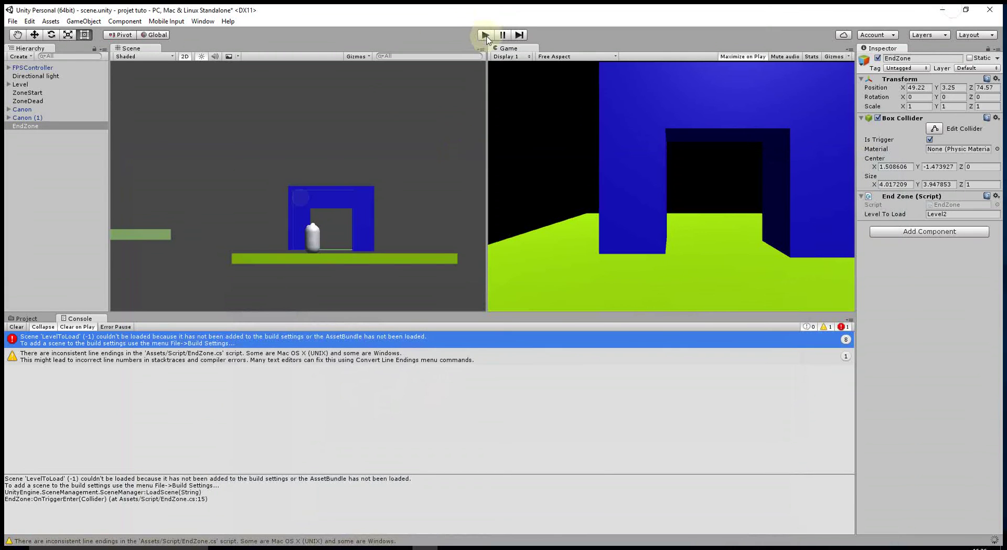
{"action": "left_click", "coordinate": [485, 35]}
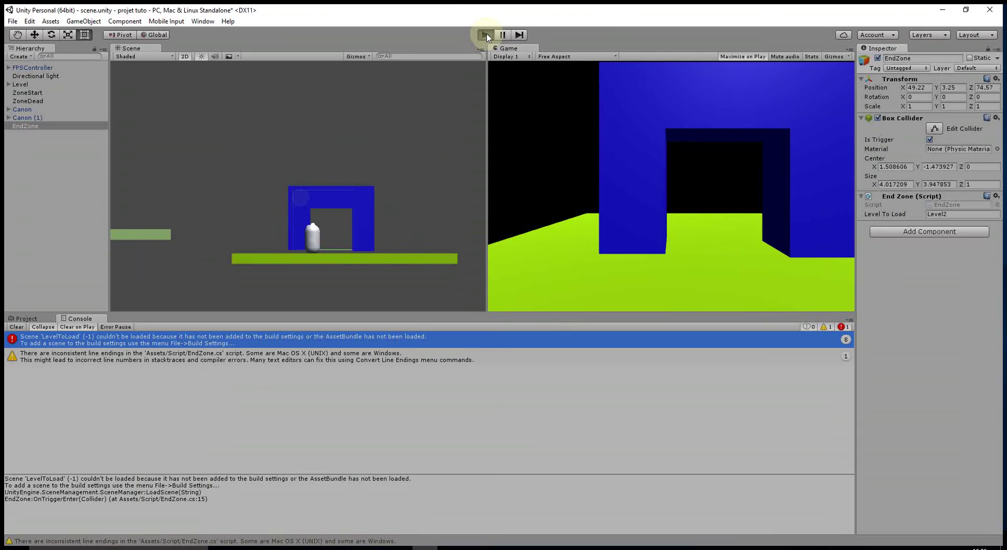
Walk the player through the arch to load Level2, stop playing, and show the Assets folder again.
{"action": "key", "text": "w"}
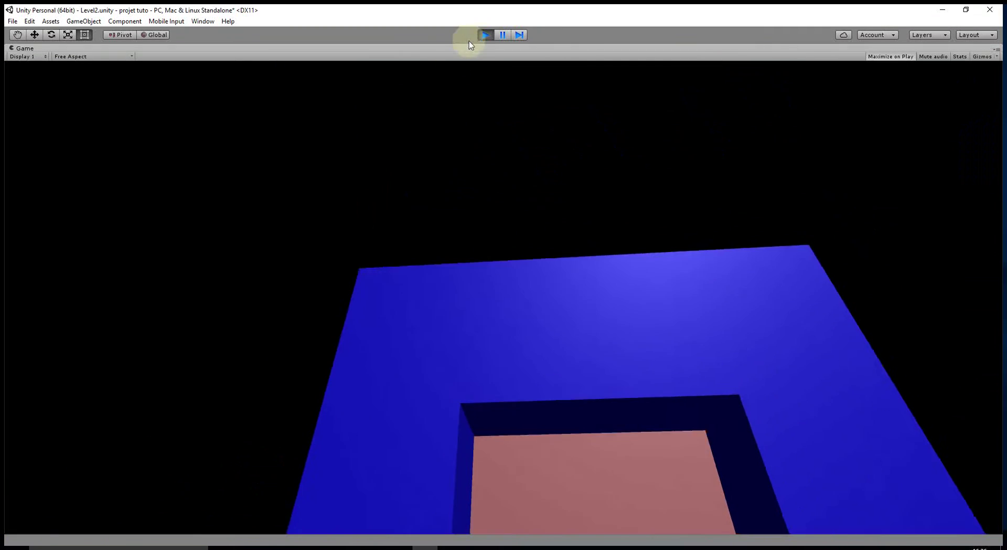
{"action": "left_click", "coordinate": [485, 35]}
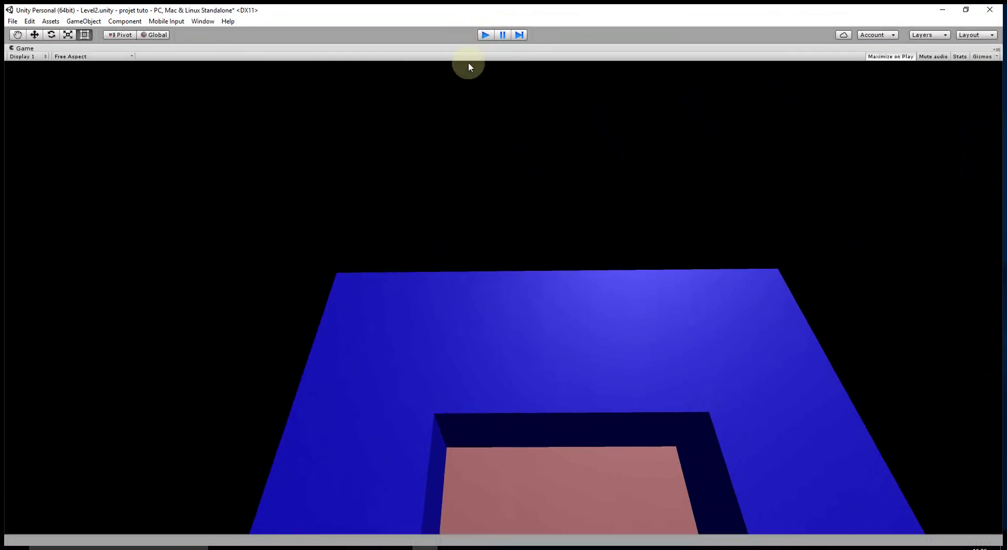
{"action": "left_click", "coordinate": [22, 319]}
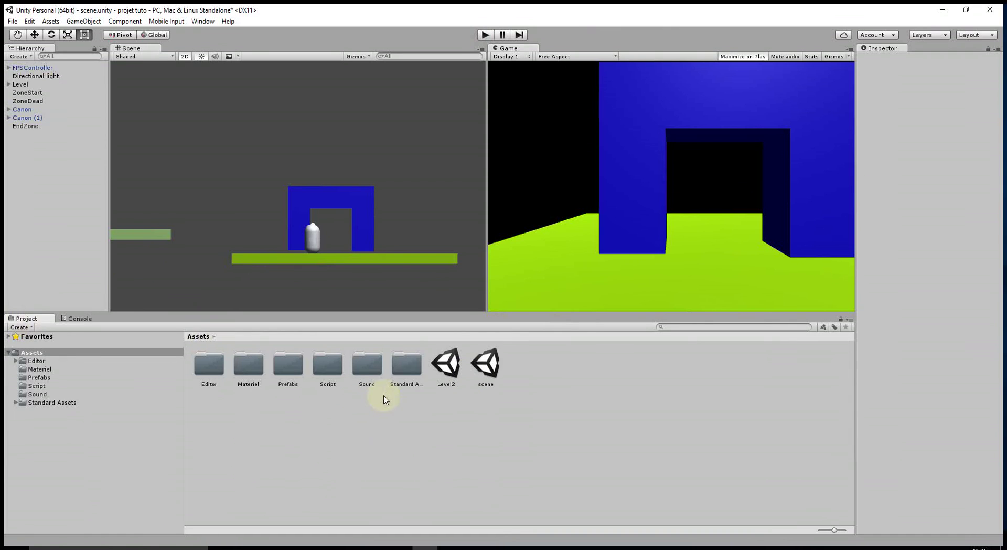
Turn the EndZone object into a prefab in the Prefabs folder.
{"action": "left_click", "coordinate": [29, 125]}
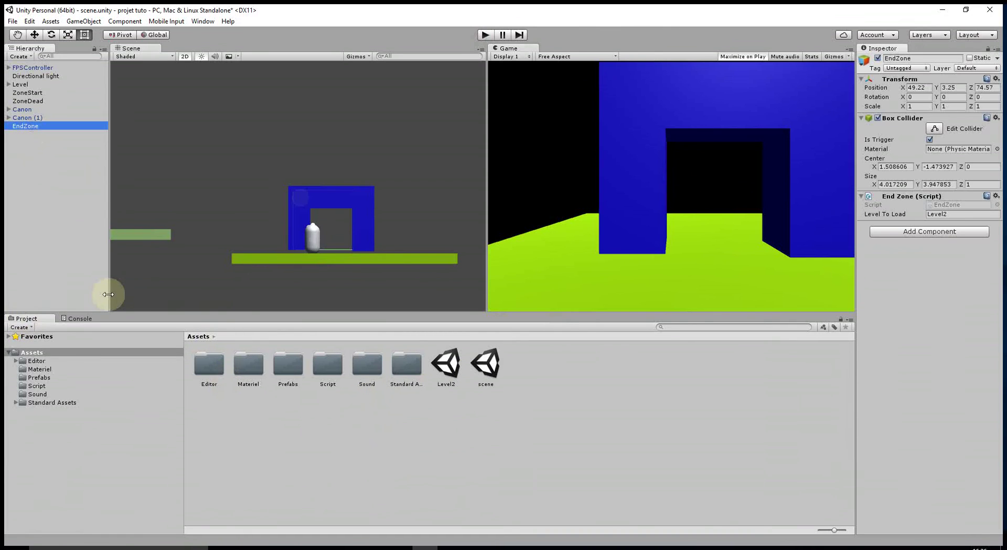
{"action": "left_click", "coordinate": [288, 366]}
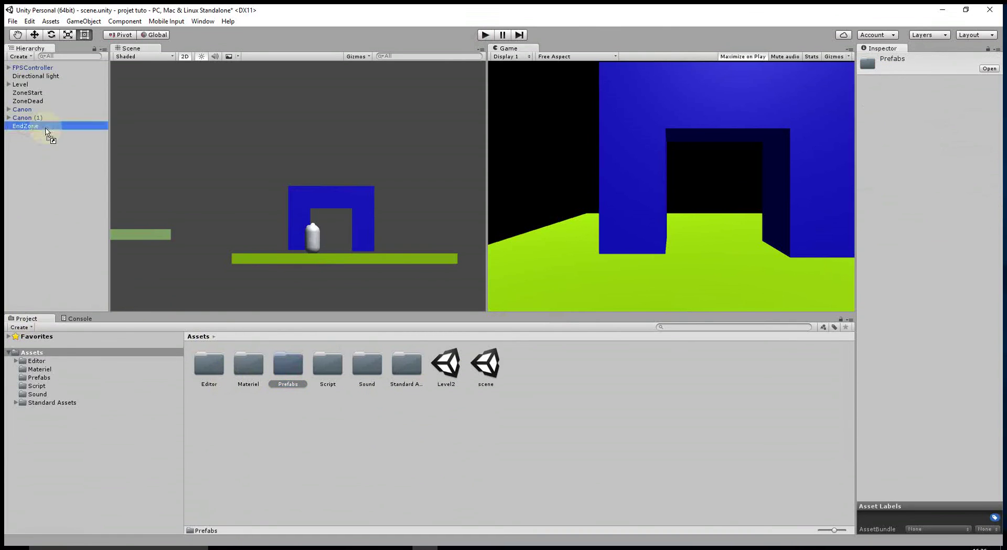
{"action": "left_click_drag", "start_coordinate": [25, 130], "coordinate": [561, 456]}
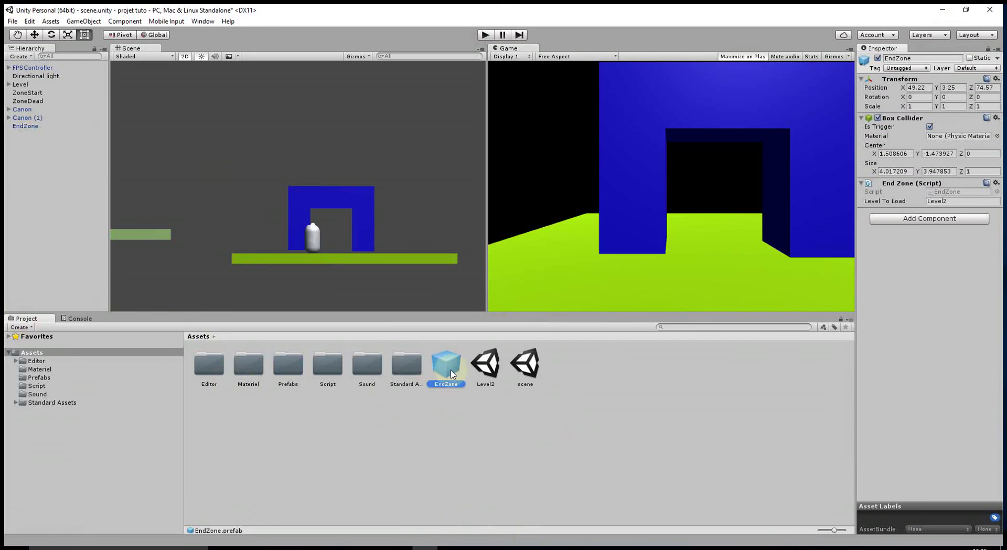
Place a test copy of the EndZone prefab, check its Level To Load, then delete EndZone (1).
{"action": "left_click_drag", "start_coordinate": [453, 373], "coordinate": [429, 130]}
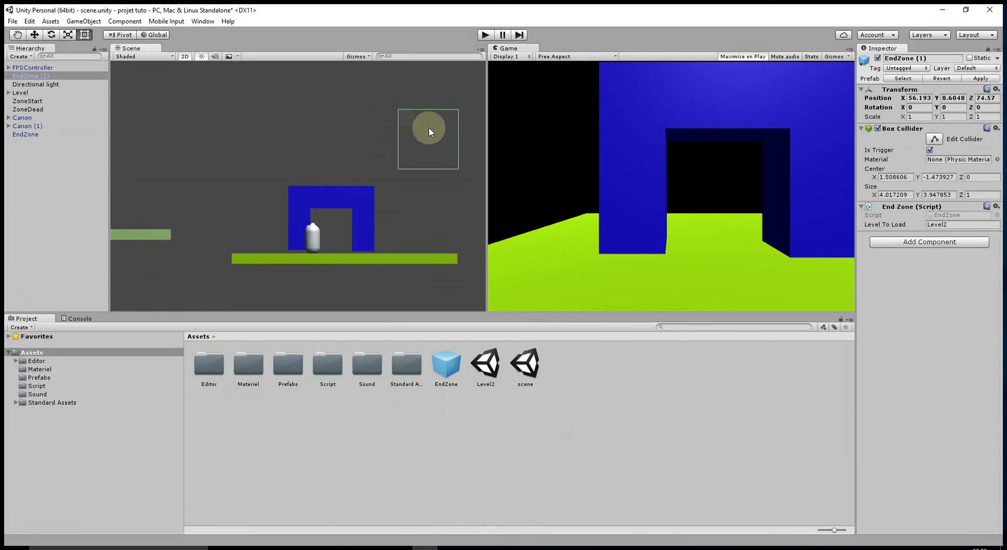
{"action": "left_click", "coordinate": [903, 226]}
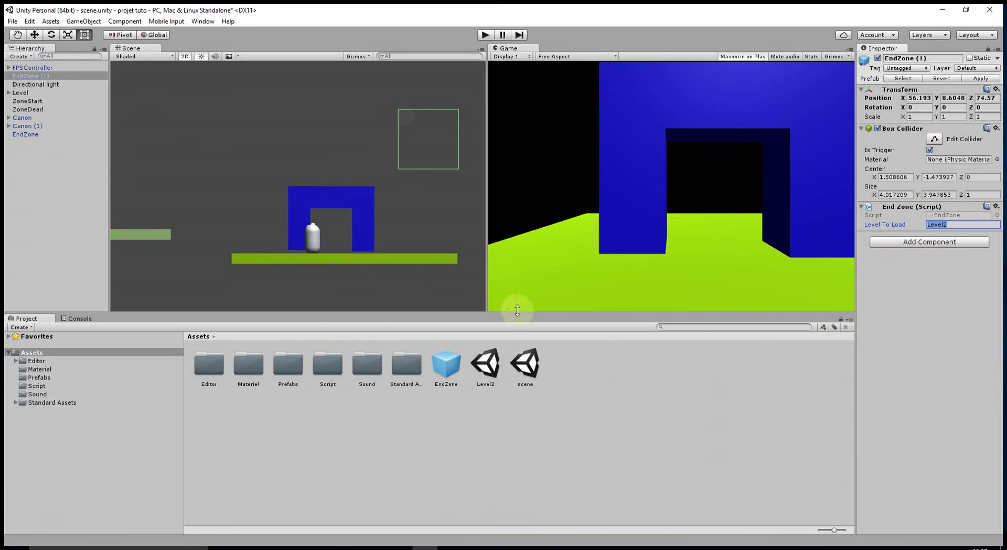
{"action": "left_click", "coordinate": [30, 77]}
{"action": "key", "text": "Delete"}
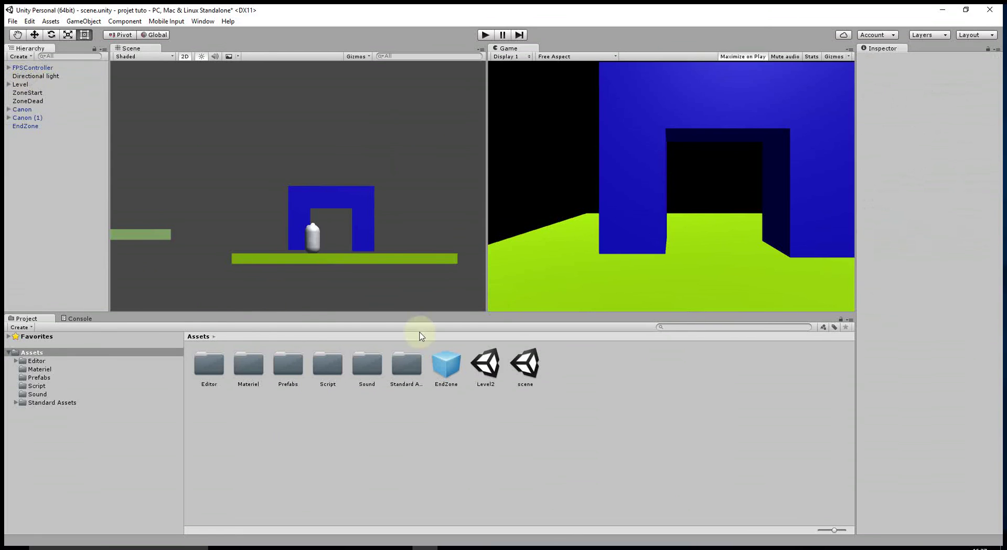
{"action": "left_click", "coordinate": [450, 548]}
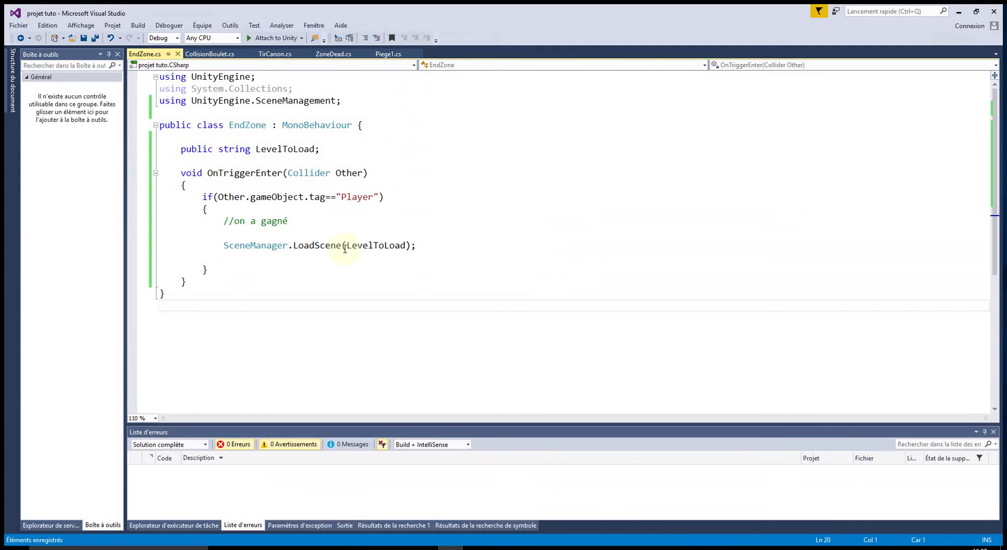
Add StartCoroutine("Win"); above the LoadScene call in OnTriggerEnter.
{"action": "mouse_move", "coordinate": [317, 251]}
{"action": "left_click", "coordinate": [274, 236]}
{"action": "key", "text": "Tab"}
{"action": "type", "text": "Start"}
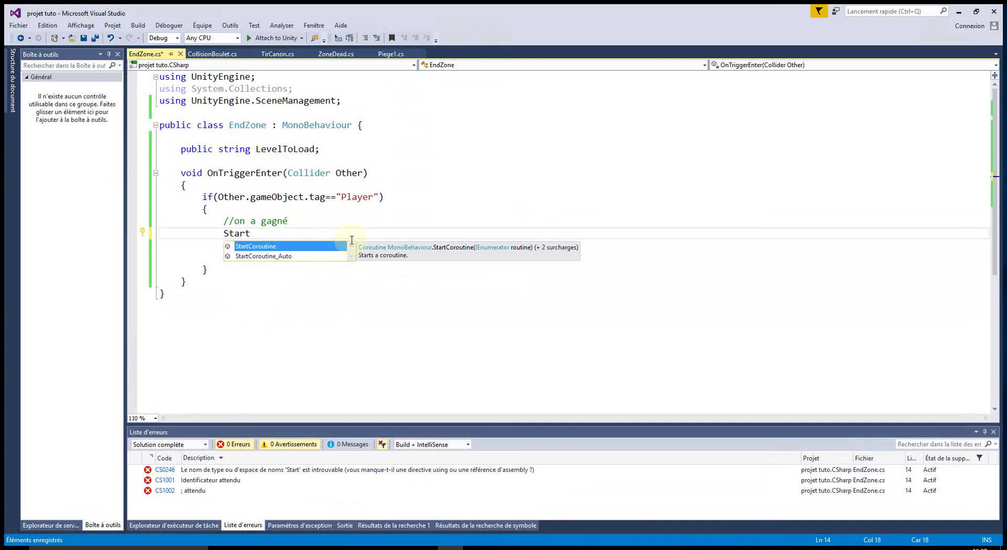
{"action": "key", "text": "Tab"}
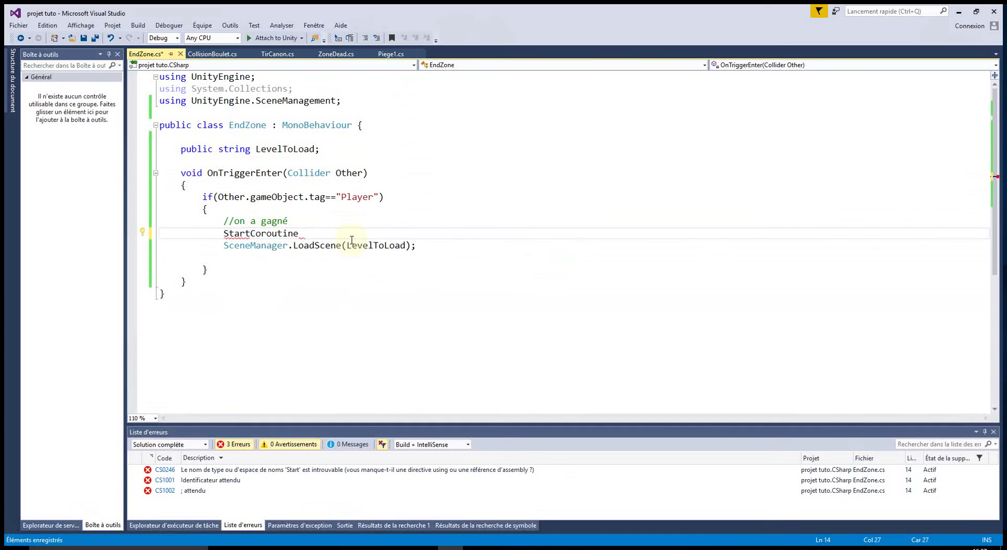
{"action": "type", "text": "(\"Win"}
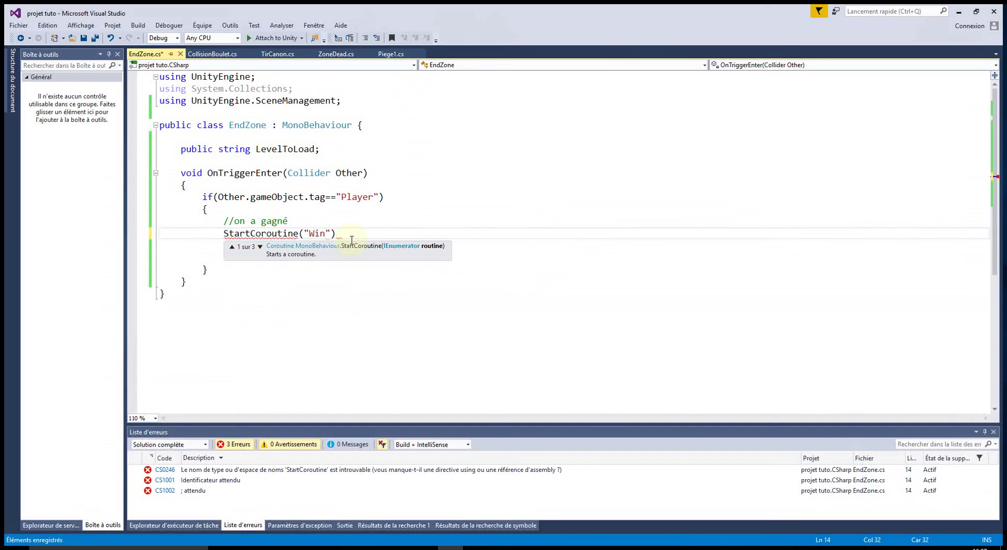
{"action": "type", "text": "\");"}
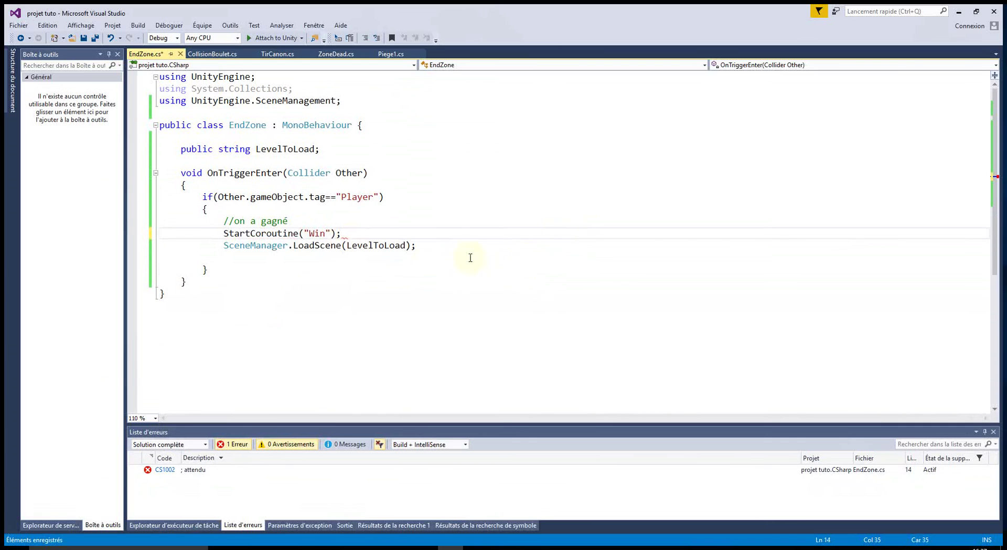
Add a new IEnumerator Win() method after OnTriggerEnter.
{"action": "left_click", "coordinate": [223, 271]}
{"action": "left_click", "coordinate": [212, 281]}
{"action": "key", "text": "Return"}
{"action": "key", "text": "Return"}
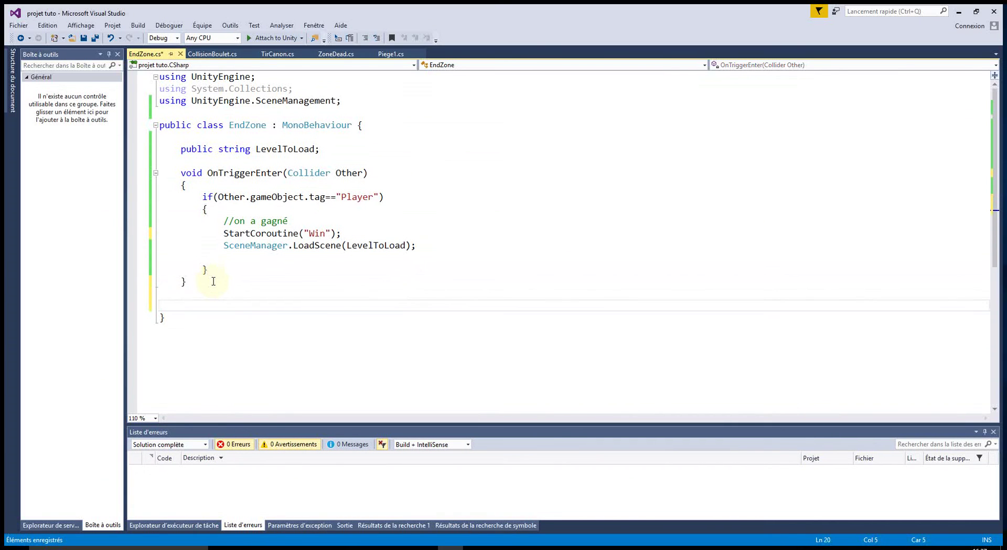
{"action": "type", "text": "IEe"}
{"action": "key", "text": "Down"}
{"action": "key", "text": "space"}
{"action": "type", "text": "Win()"}
{"action": "key", "text": "Return"}
{"action": "type", "text": "{"}
{"action": "key", "text": "Return"}
Make Win wait with yield return new WaitForSeconds(4).
{"action": "type", "text": "yiel"}
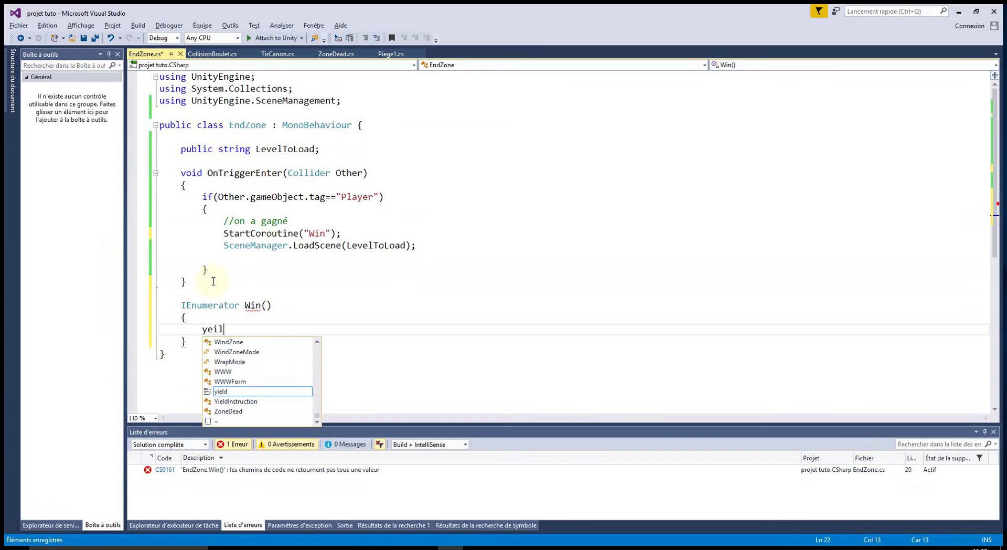
{"action": "type", "text": "d return"}
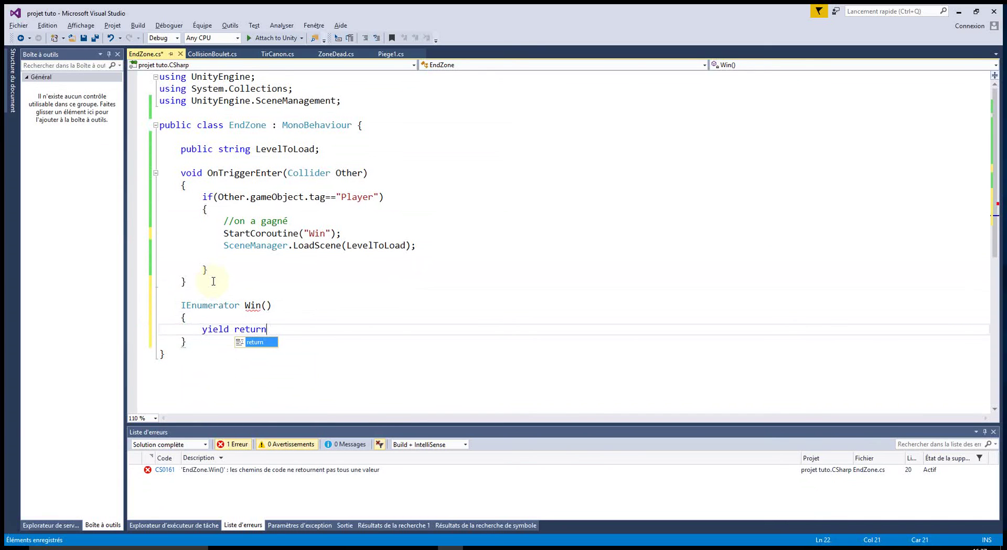
{"action": "type", "text": " new wai"}
{"action": "key", "text": "Down"}
{"action": "key", "text": "Tab"}
{"action": "type", "text": "(4)"}
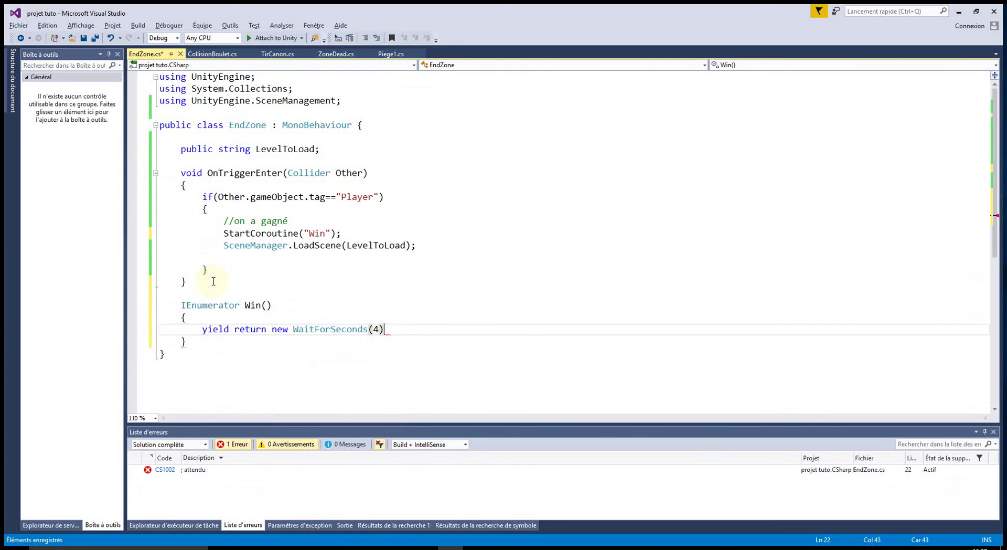
{"action": "key", "text": "Return"}
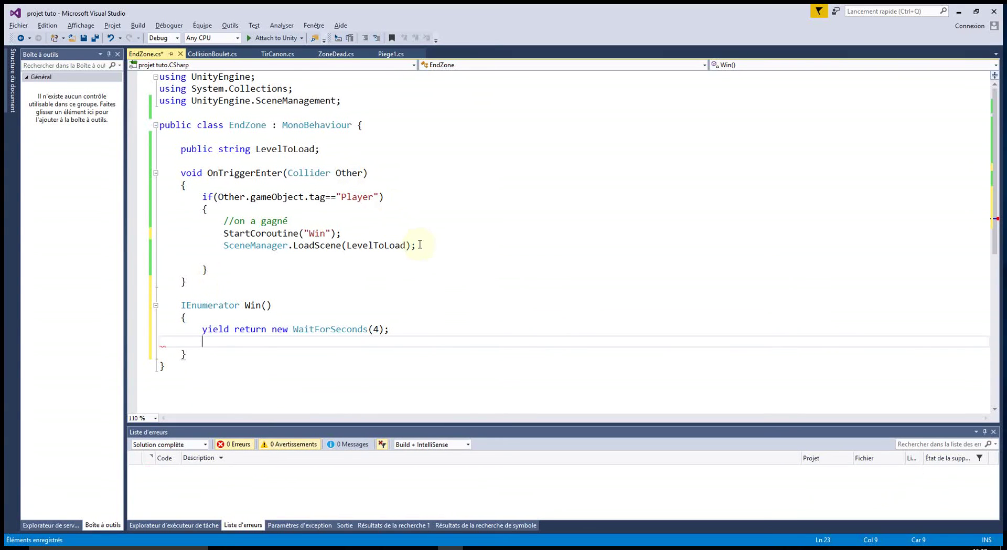
Move the SceneManager.LoadScene(LevelToLoad) call below the yield line in Win.
{"action": "left_click_drag", "start_coordinate": [417, 245], "coordinate": [224, 245]}
{"action": "left_click", "coordinate": [236, 342]}
{"action": "left_click_drag", "start_coordinate": [236, 342], "coordinate": [236, 342]}
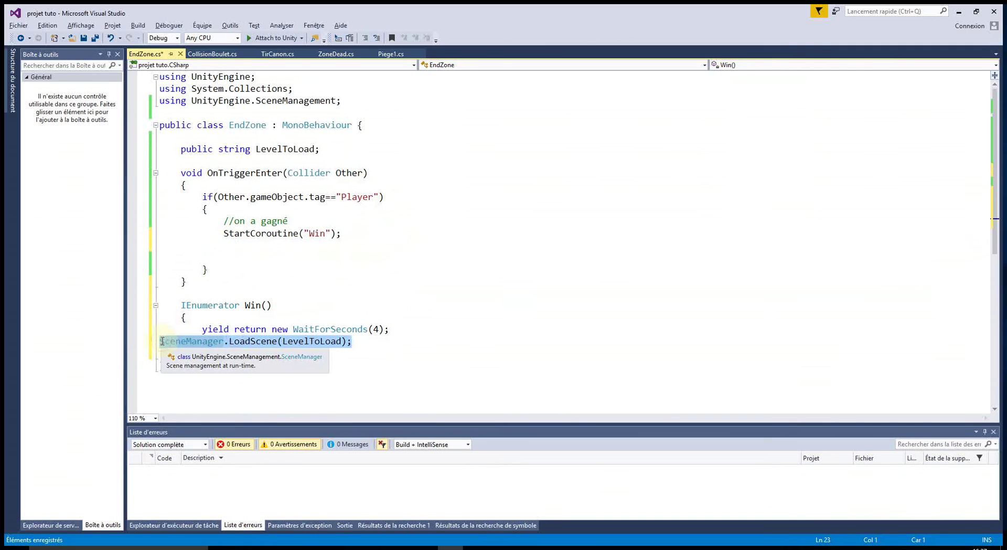
{"action": "left_click", "coordinate": [398, 328]}
{"action": "key", "text": "Return"}
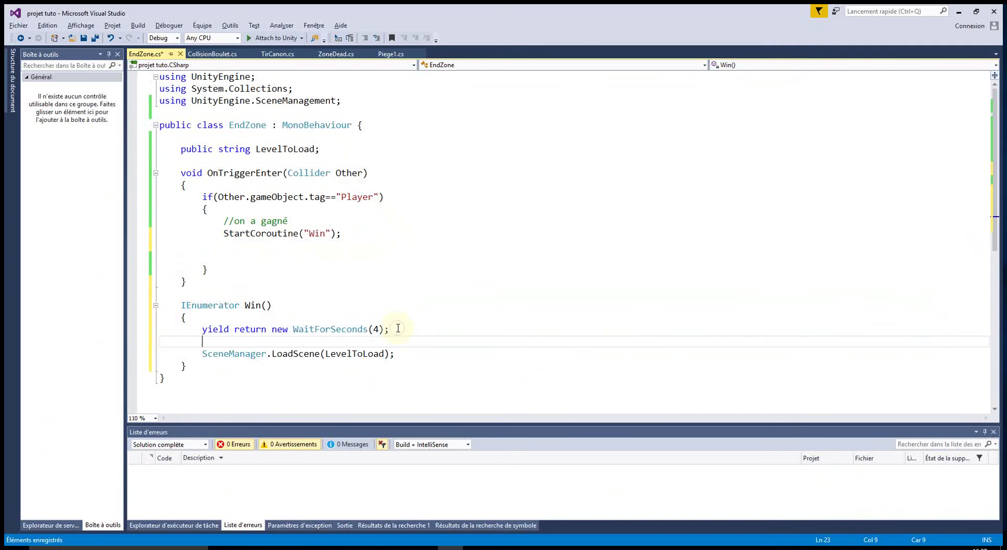
Tidy the blank lines after the yield, save EndZone.cs and minimize Visual Studio.
{"action": "key", "text": "Return"}
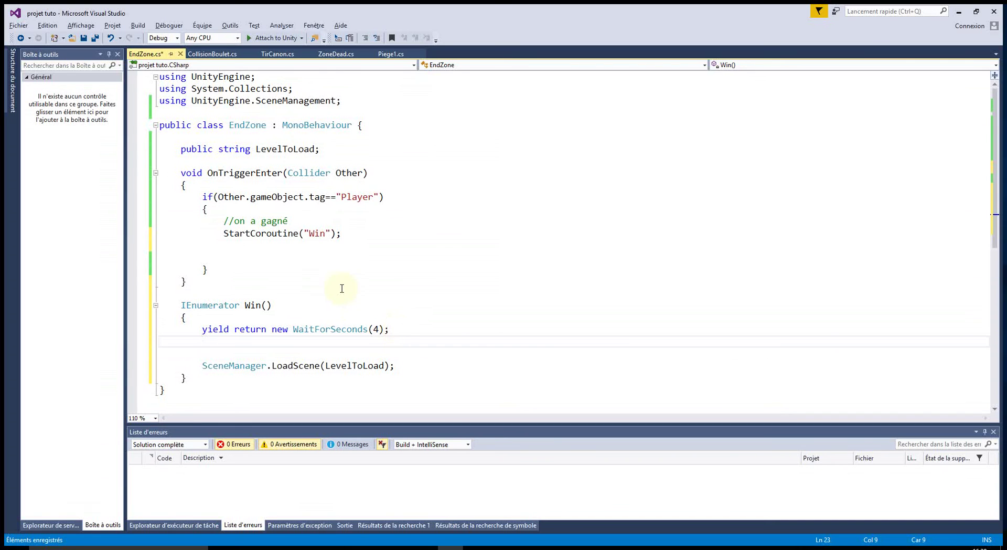
{"action": "left_click_drag", "start_coordinate": [212, 345], "coordinate": [252, 353]}
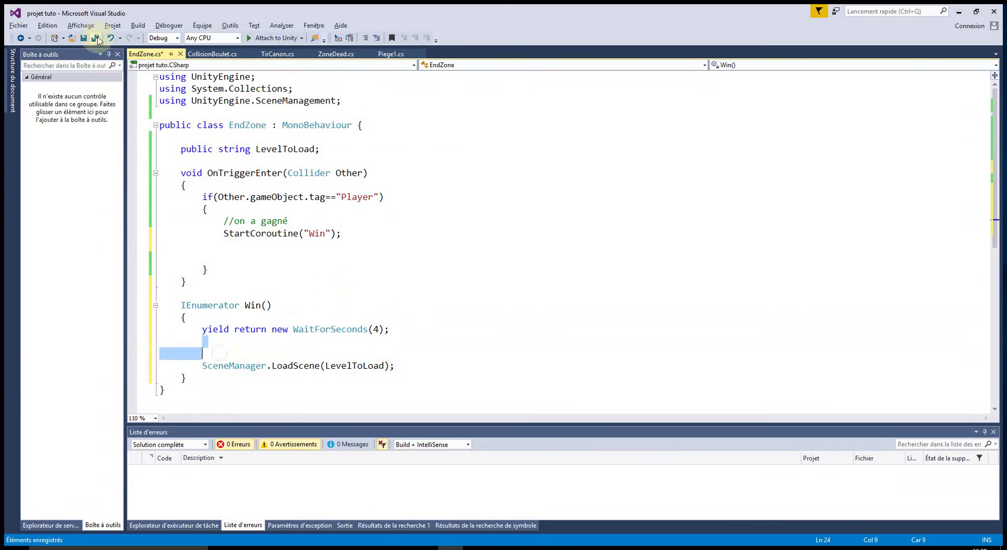
{"action": "key", "text": "ctrl+s"}
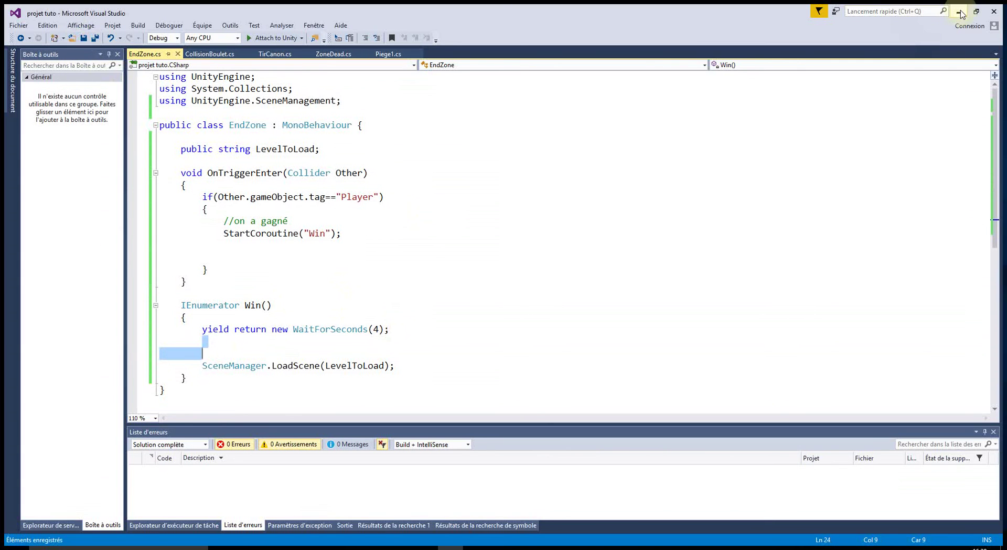
{"action": "left_click", "coordinate": [960, 13]}
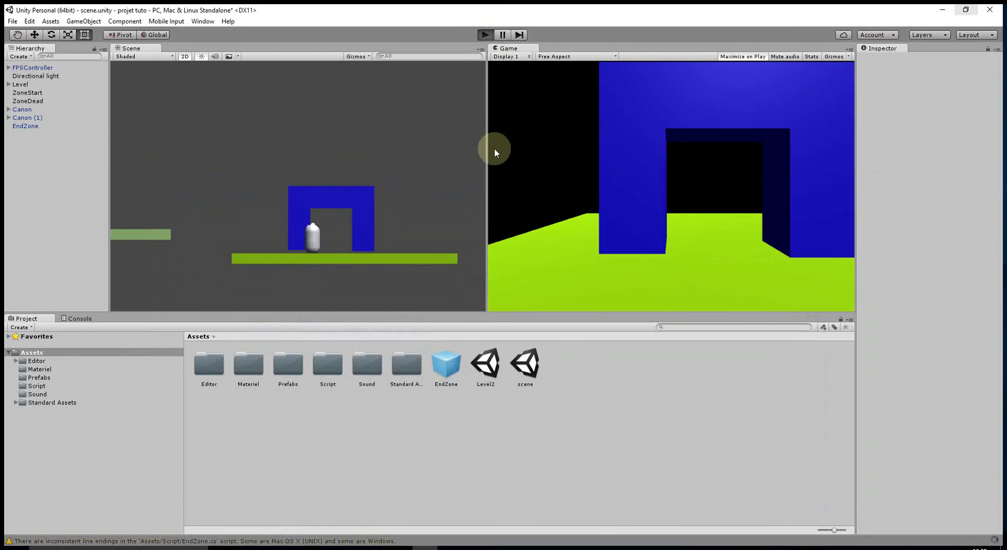
{"action": "key", "text": "ctrl+p"}
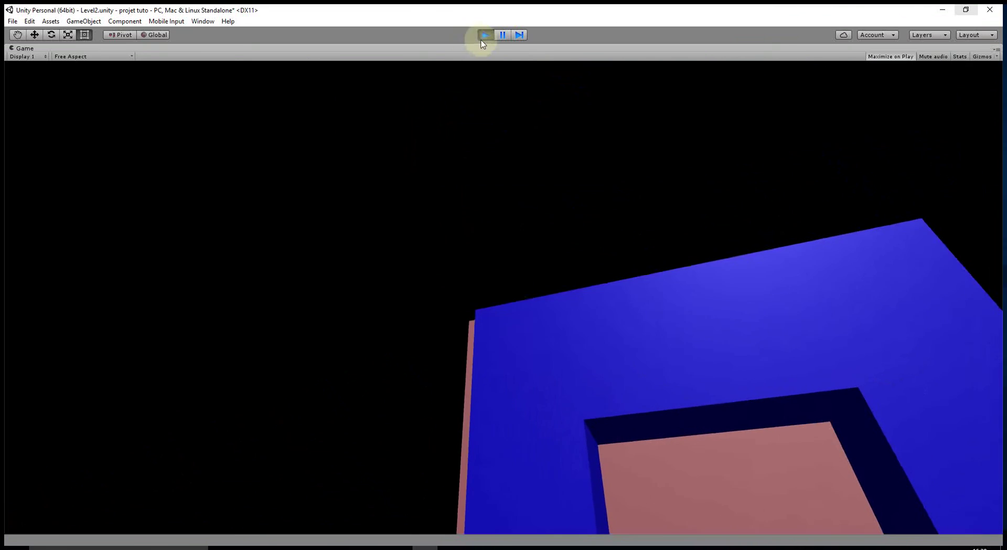
{"action": "left_click", "coordinate": [484, 36]}
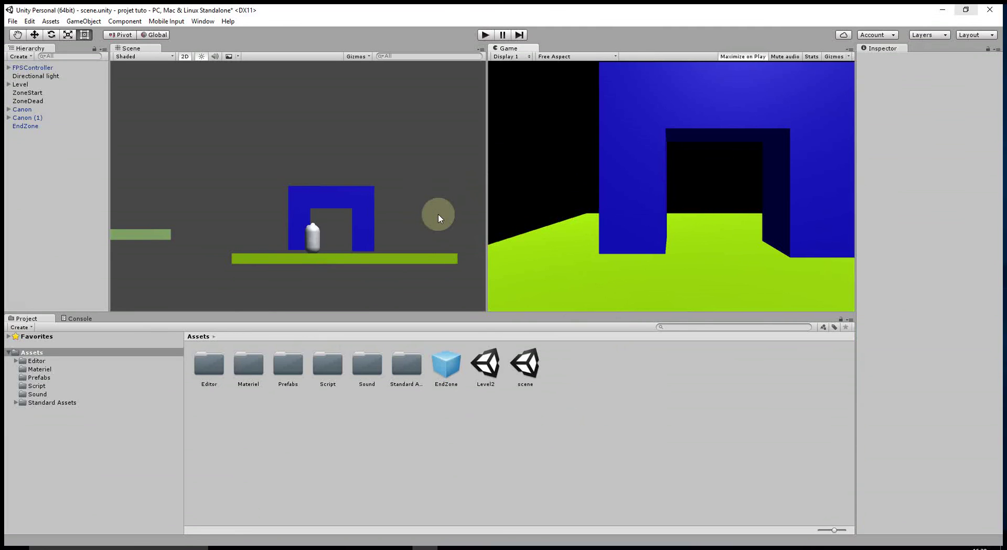
In the 3D Scene view, drag FPSController to X -0.4, Z -6.9, in front of the blue arch.
{"action": "left_click", "coordinate": [32, 67]}
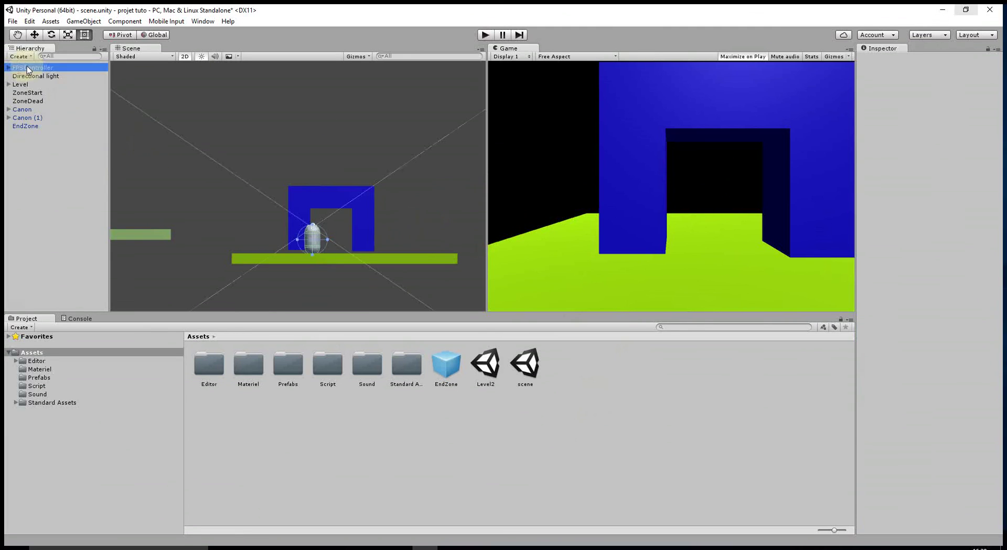
{"action": "left_click", "coordinate": [184, 56]}
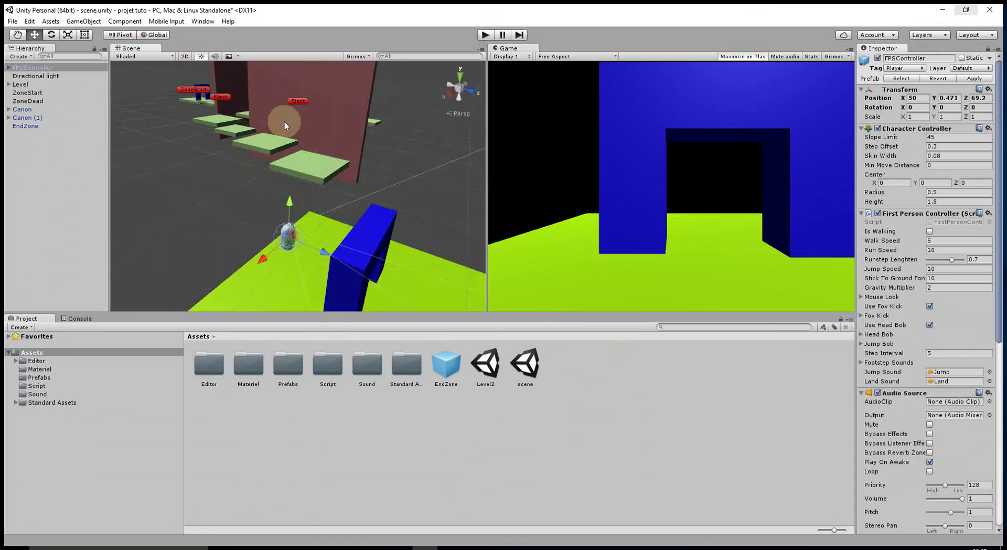
{"action": "left_click_drag", "start_coordinate": [316, 257], "coordinate": [246, 206]}
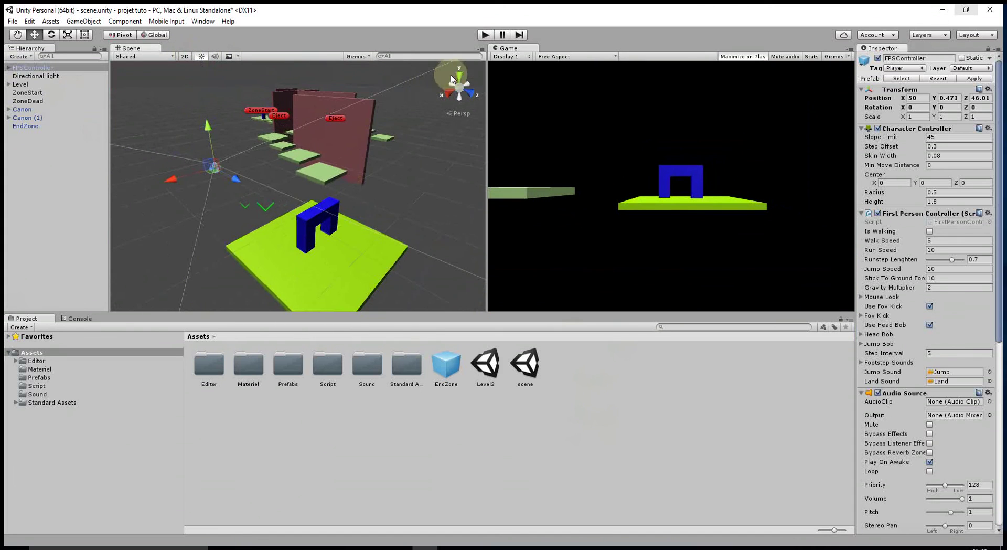
{"action": "left_click_drag", "start_coordinate": [246, 206], "coordinate": [300, 222], "text": "alt"}
{"action": "scroll", "coordinate": [300, 222], "scroll_direction": "down", "scroll_amount": 5}
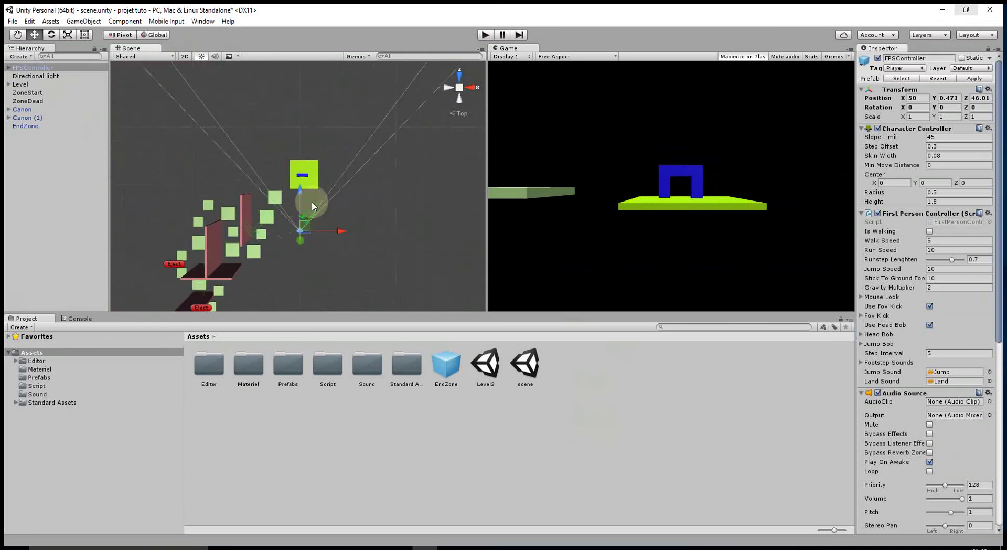
{"action": "mouse_move", "coordinate": [318, 220]}
{"action": "left_mouse_down"}
{"action": "mouse_move", "coordinate": [301, 216]}
{"action": "mouse_move", "coordinate": [309, 280]}
{"action": "mouse_move", "coordinate": [287, 224]}
{"action": "left_mouse_up"}
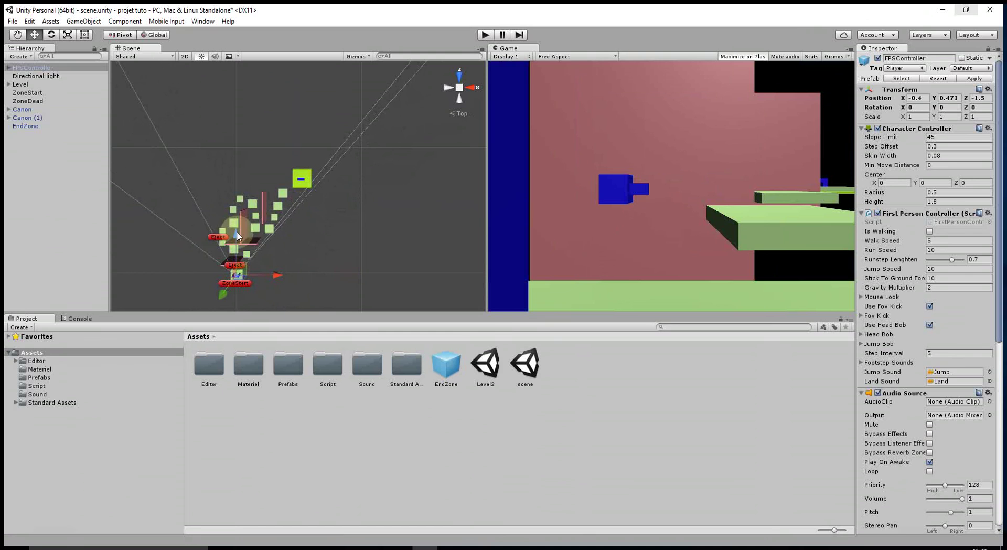
{"action": "left_click_drag", "start_coordinate": [237, 231], "coordinate": [239, 246]}
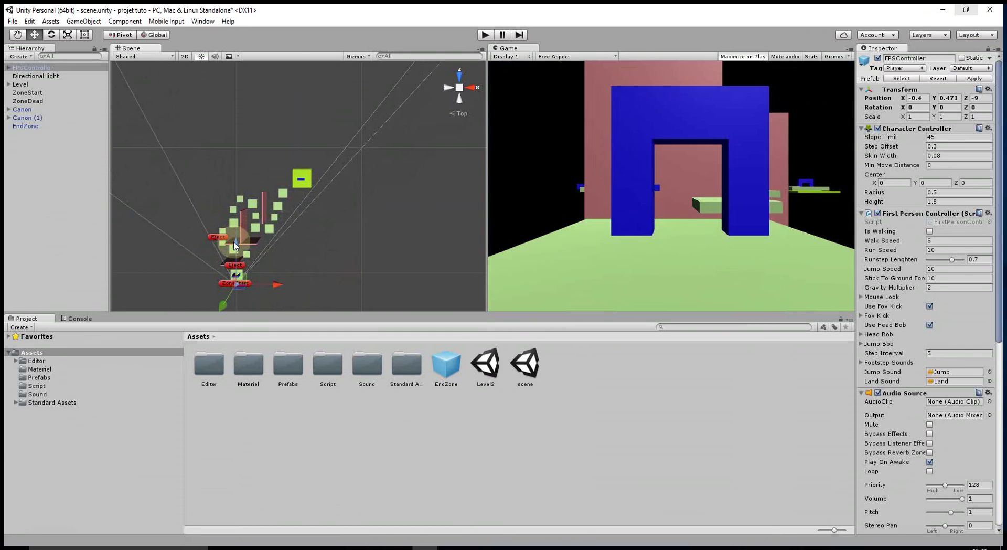
{"action": "left_click", "coordinate": [485, 35]}
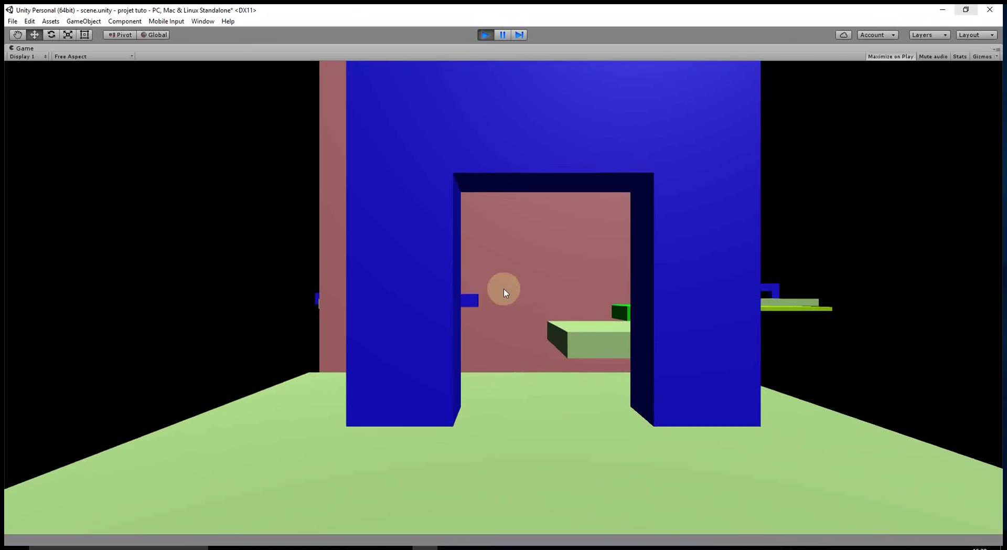
{"action": "key", "text": "w"}
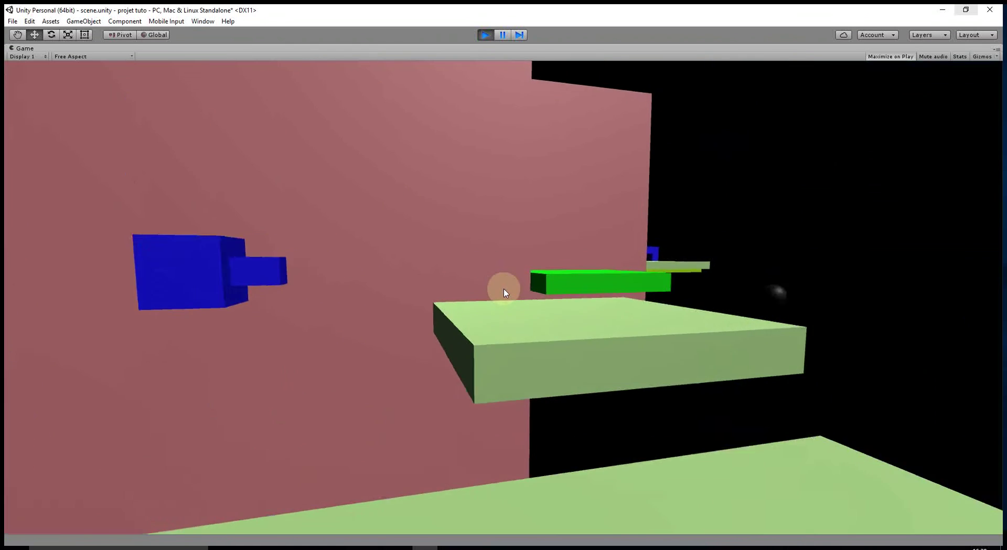
{"action": "key", "text": "space"}
{"action": "key", "text": "w"}
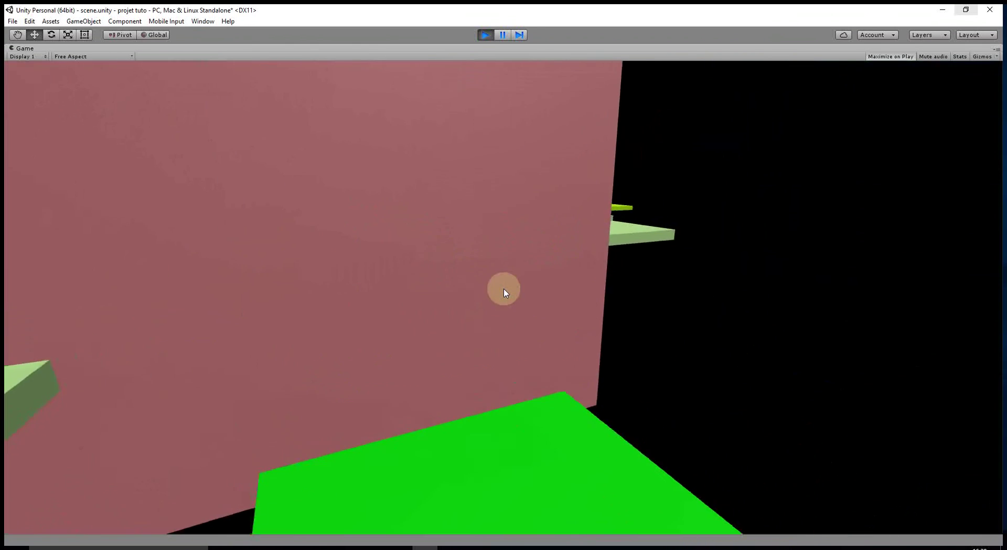
{"action": "key", "text": "w"}
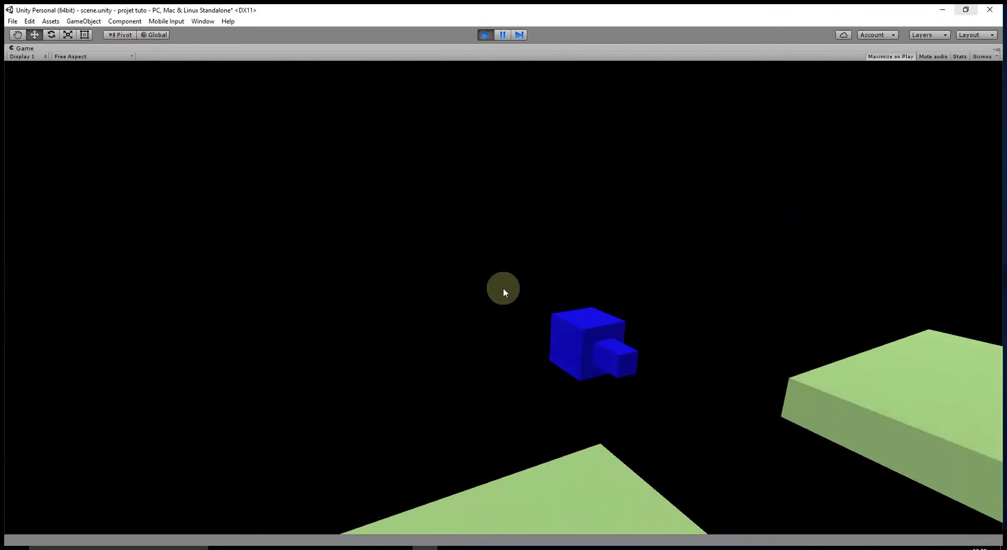
{"action": "key", "text": "w"}
{"action": "key", "text": "w"}
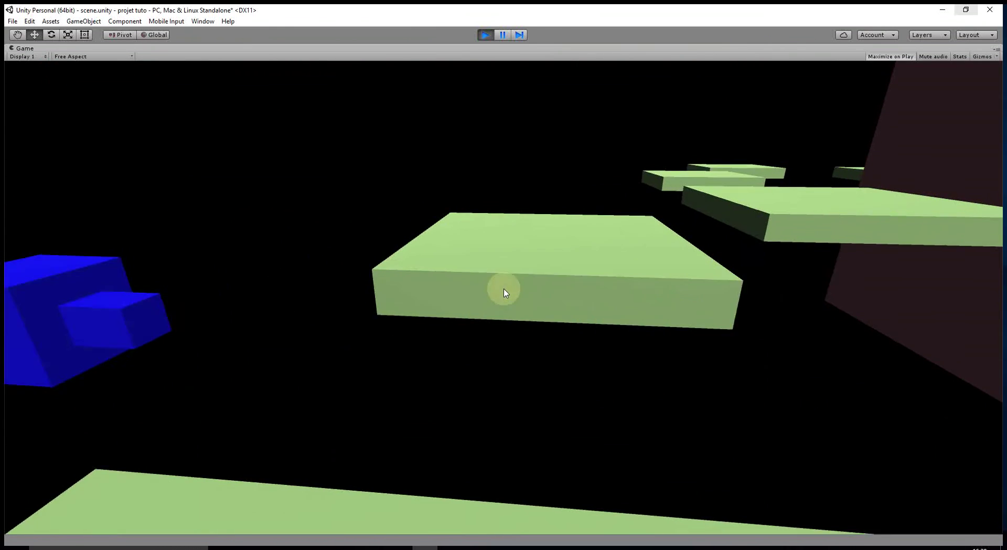
{"action": "key", "text": "w"}
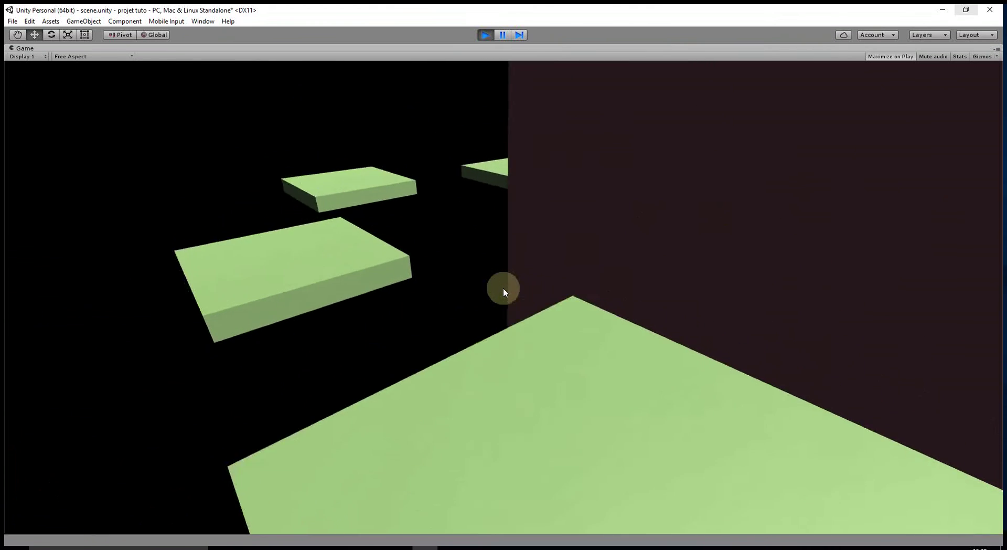
{"action": "key", "text": "w"}
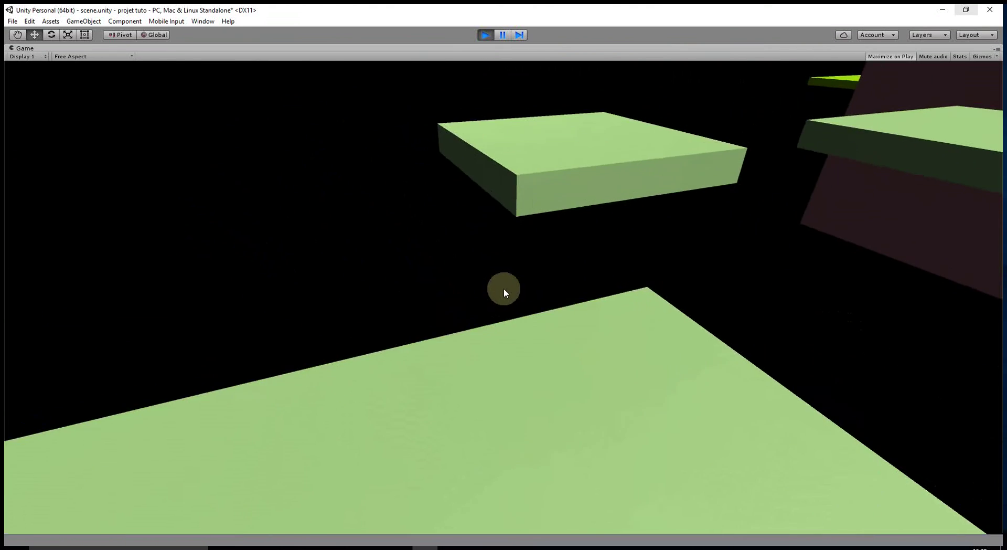
{"action": "key", "text": "w"}
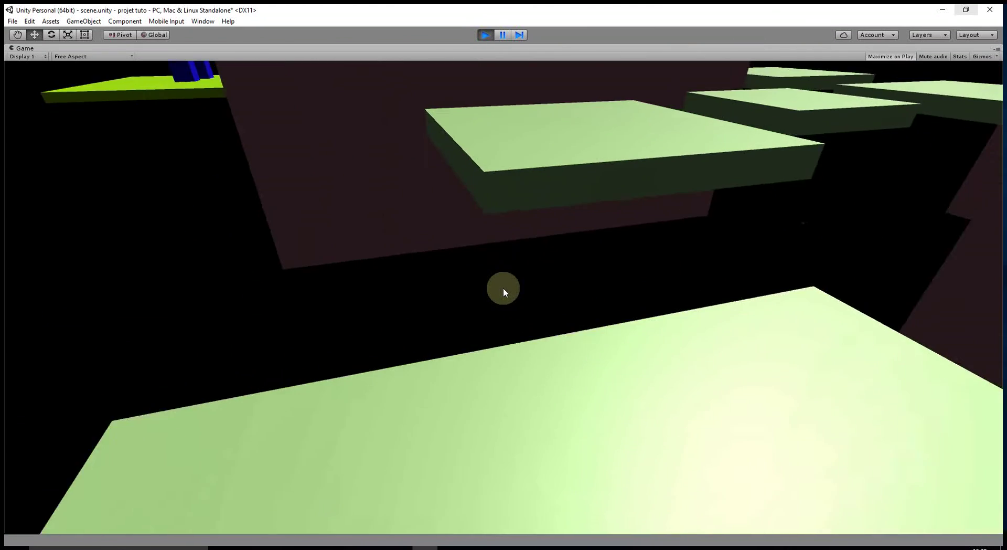
{"action": "key", "text": "w"}
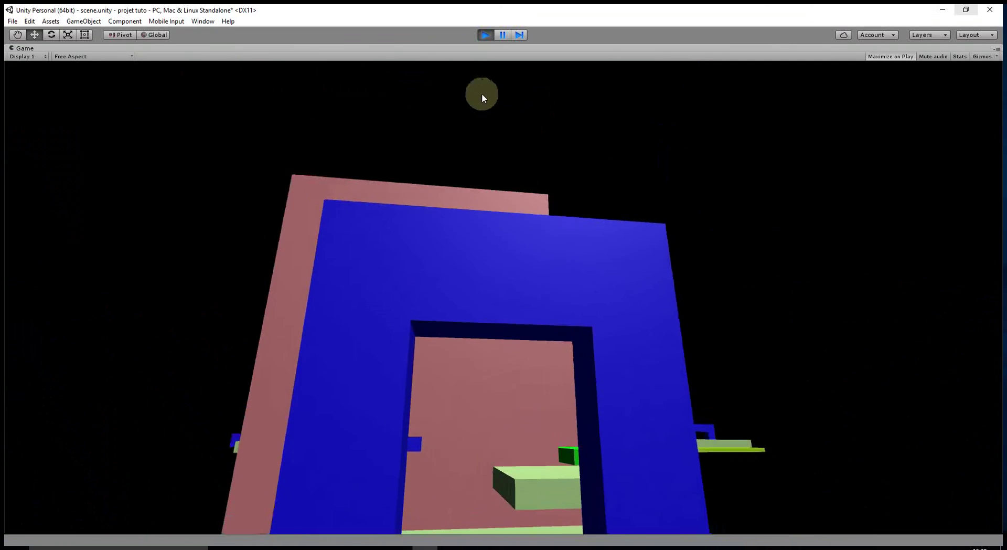
{"action": "left_click", "coordinate": [485, 34]}
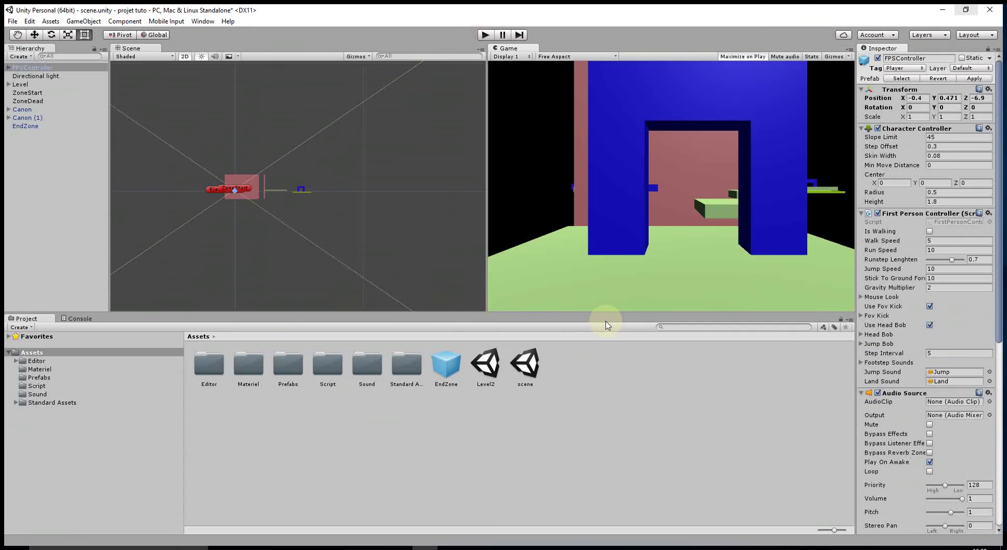